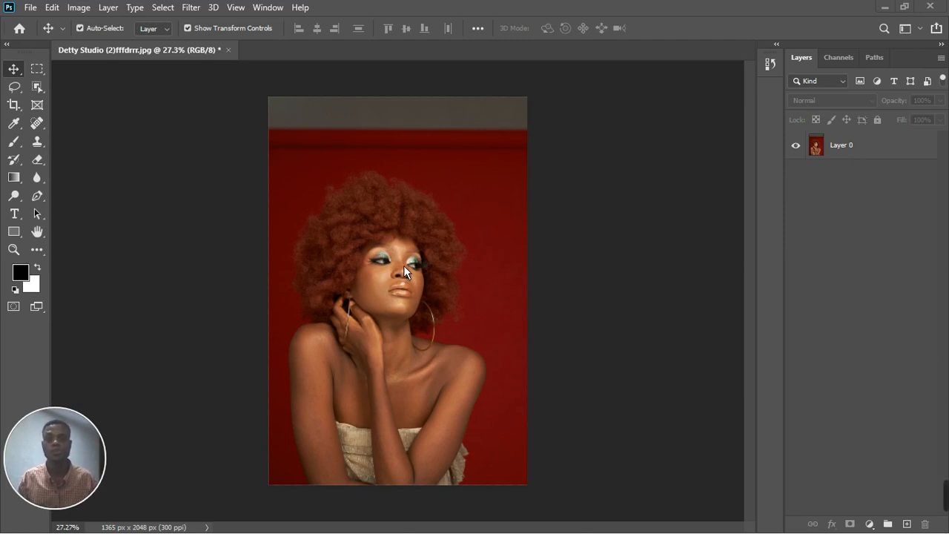
# Crop the photo, trimming the grey strip off the top and a sliver from the right edge.
pyautogui.click(19, 114)
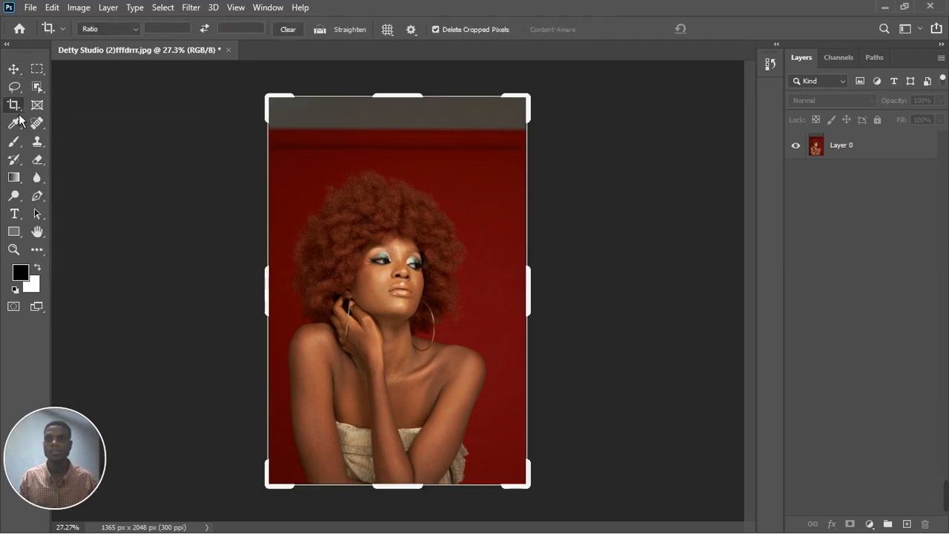
pyautogui.moveTo(413, 101); pyautogui.dragTo(410, 126)
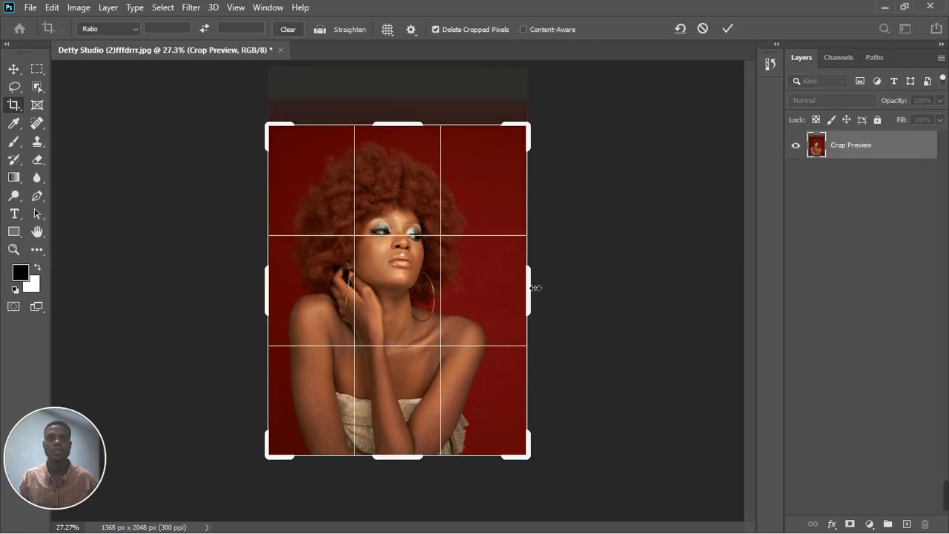
pyautogui.moveTo(533, 287); pyautogui.dragTo(518, 291)
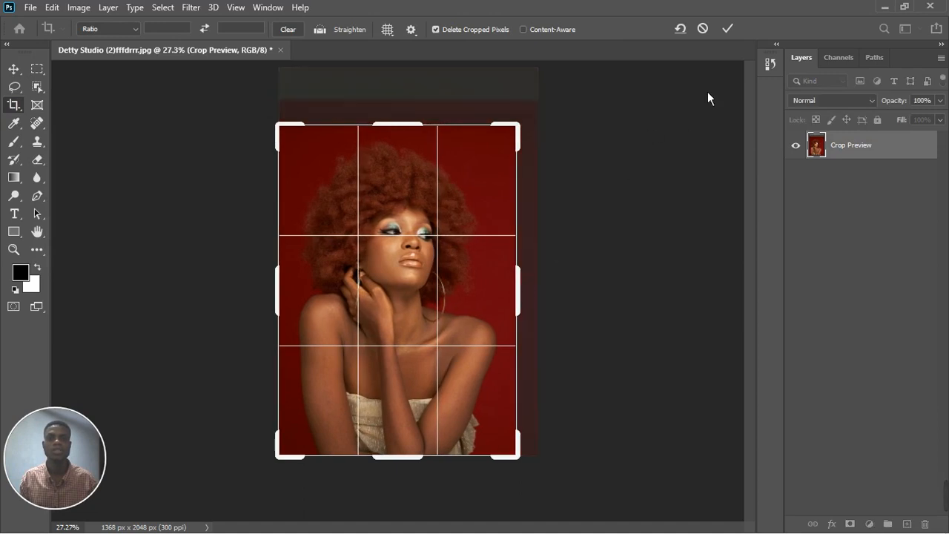
pyautogui.click(731, 37)
pyautogui.scroll(3, 341, 282)
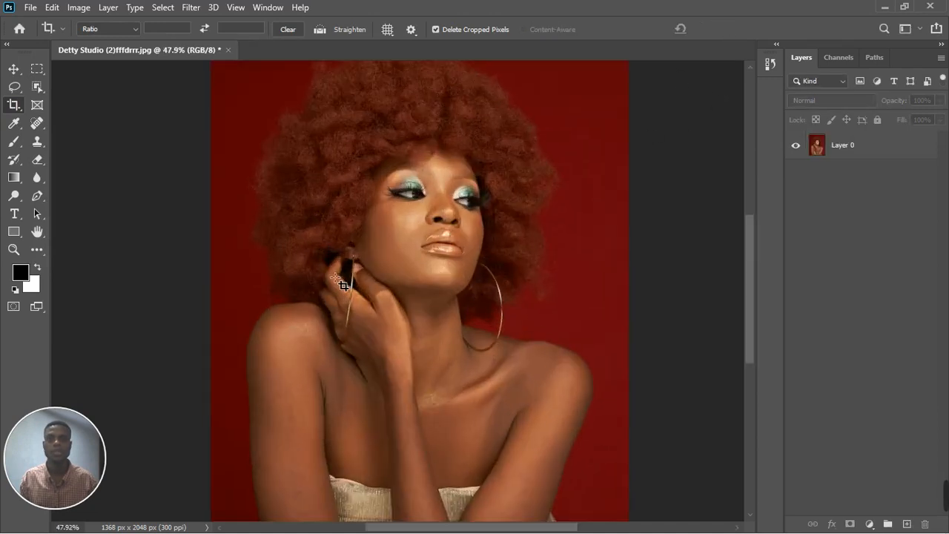
pyautogui.scroll(-2, 341, 281)
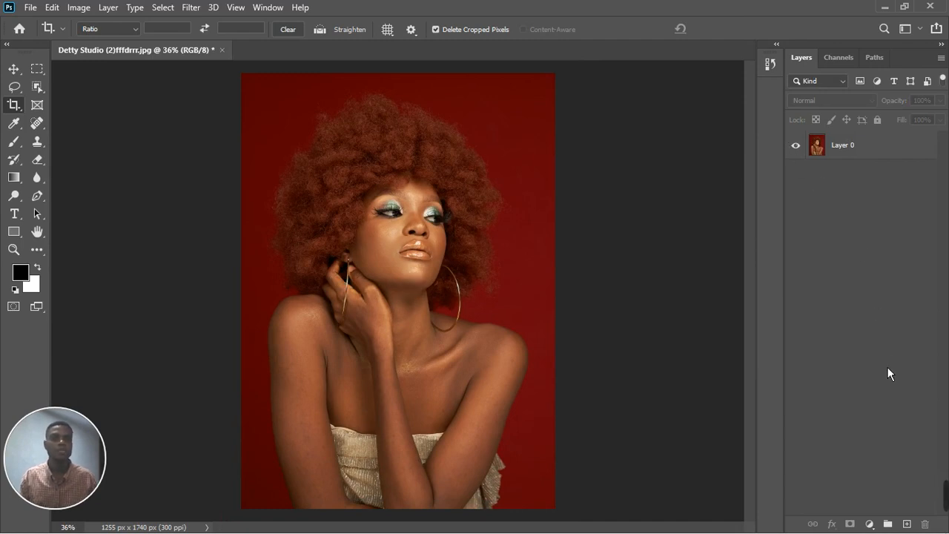
# Add a Hue/Saturation adjustment layer and switch it to the Yellows colour range.
pyautogui.click(868, 523)
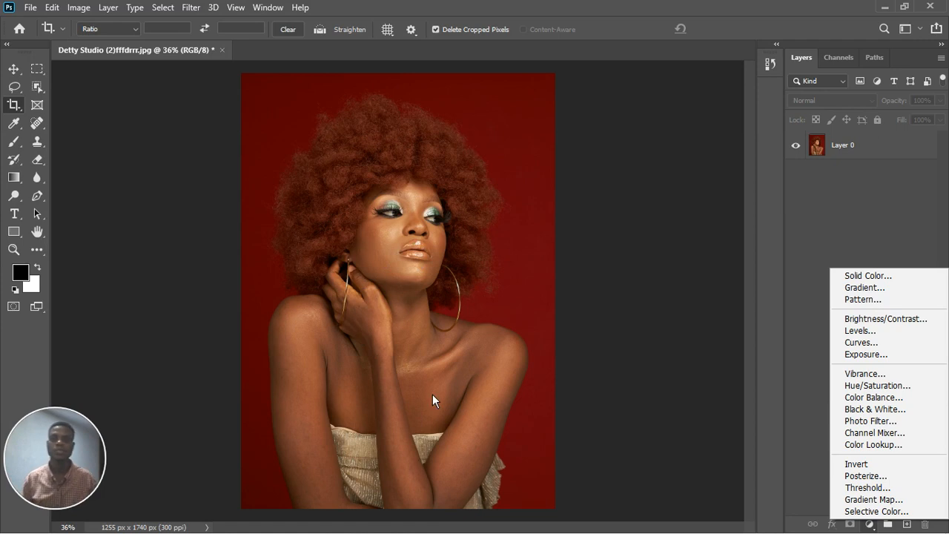
pyautogui.click(886, 386)
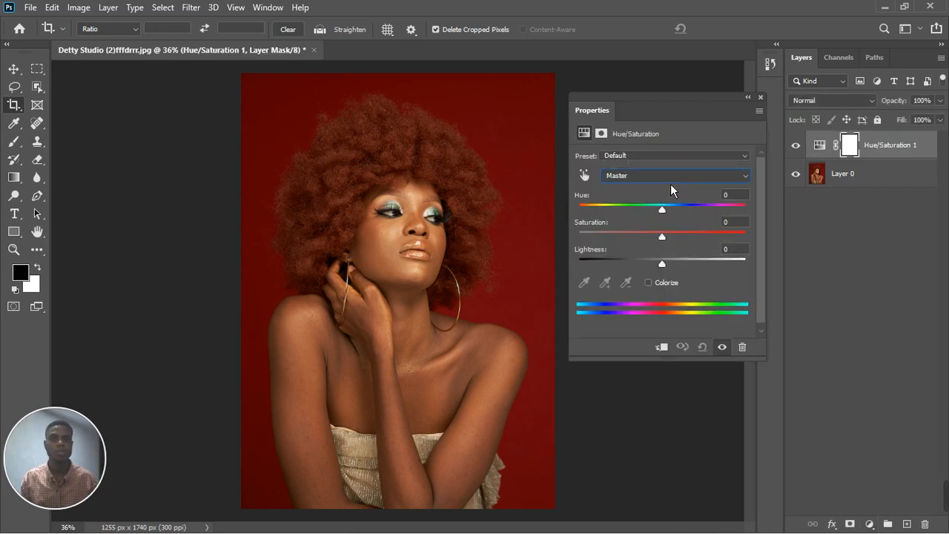
pyautogui.click(667, 176)
pyautogui.click(655, 218)
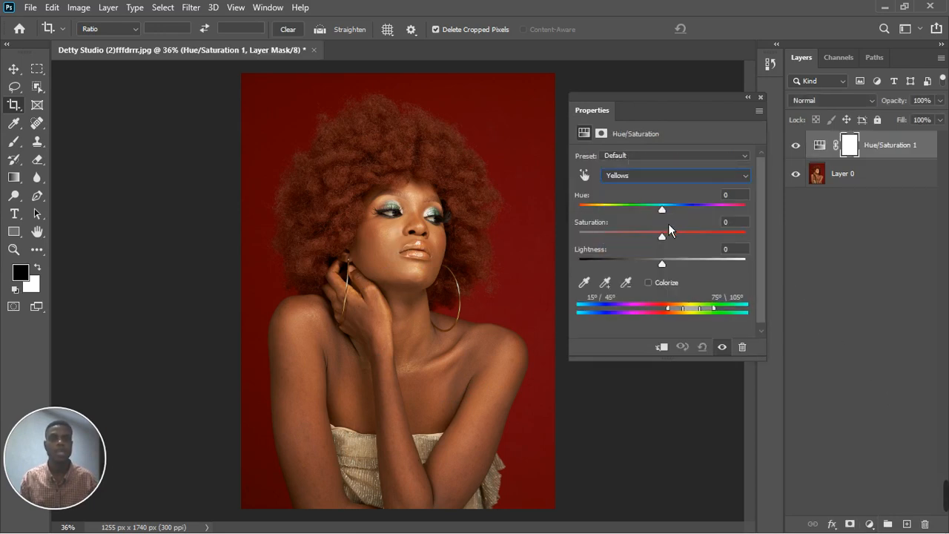
# Set the Yellows hue to -38 and saturation to -39, then close the properties.
pyautogui.moveTo(669, 217); pyautogui.dragTo(643, 224)
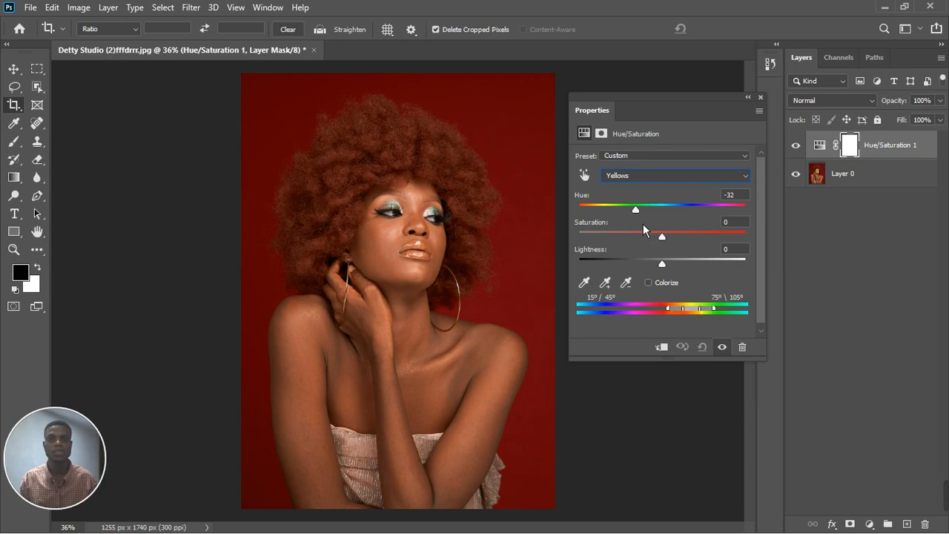
pyautogui.moveTo(643, 223); pyautogui.dragTo(633, 260)
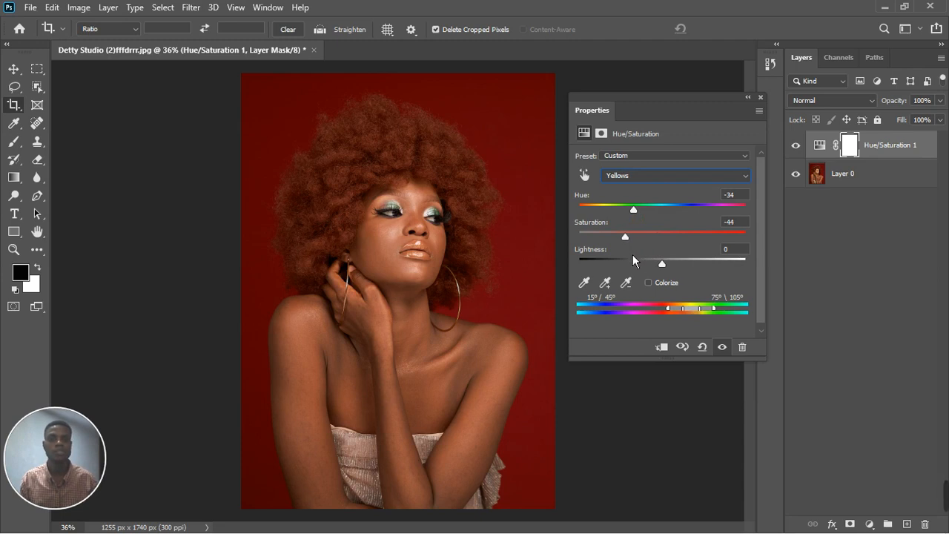
pyautogui.moveTo(635, 255); pyautogui.dragTo(637, 255)
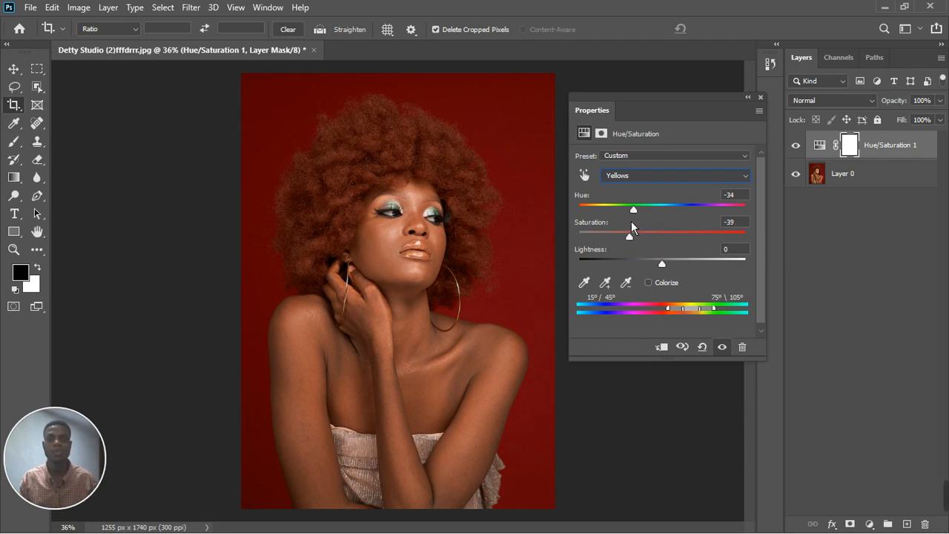
pyautogui.moveTo(635, 211); pyautogui.dragTo(632, 210)
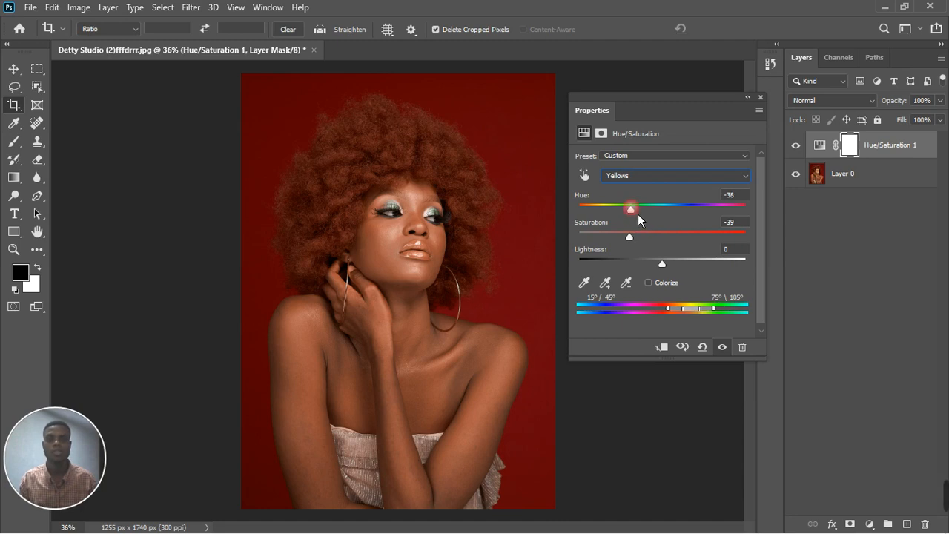
pyautogui.click(759, 97)
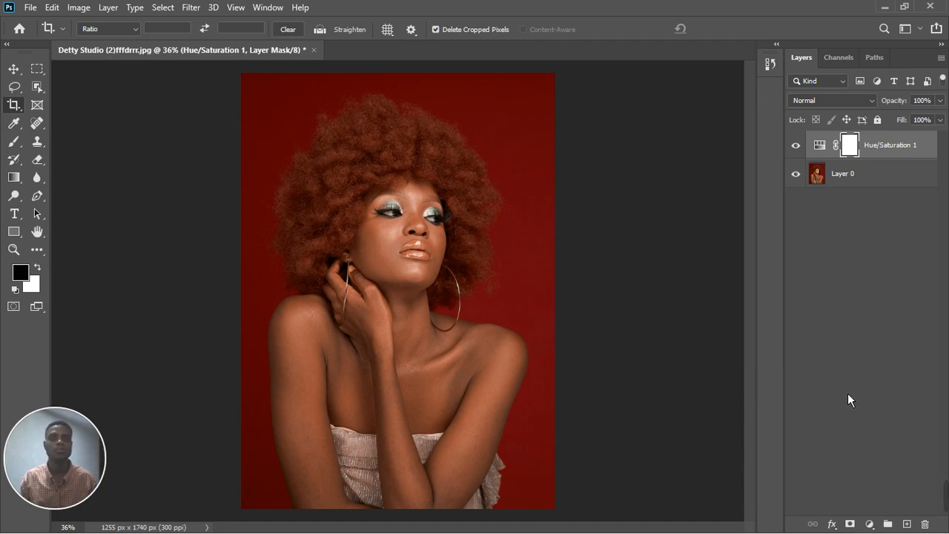
# Add a Color Balance adjustment layer and choose the Shadows tone.
pyautogui.click(870, 524)
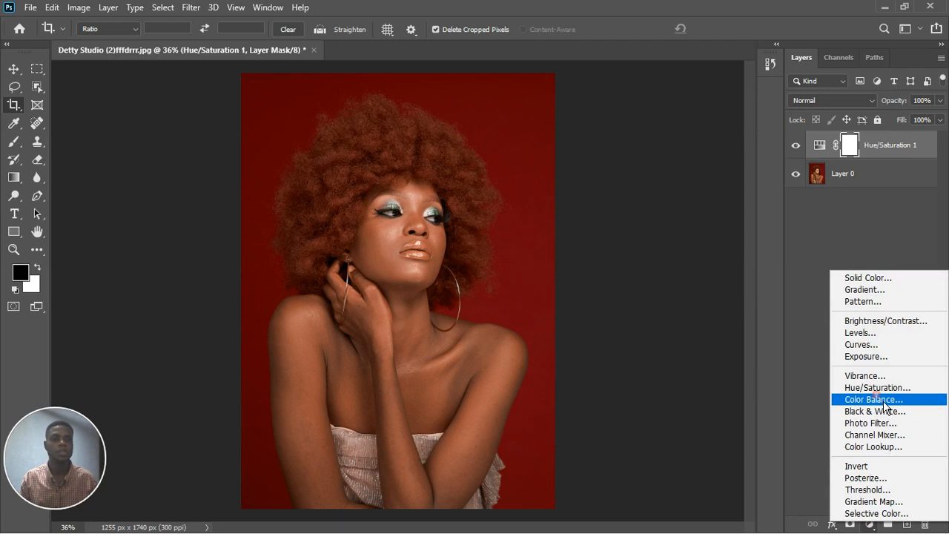
pyautogui.click(874, 397)
pyautogui.click(661, 157)
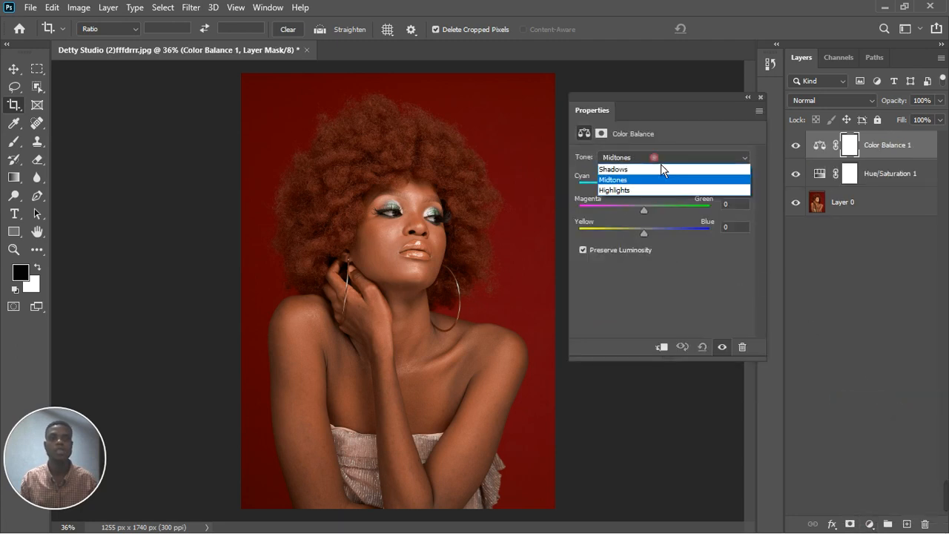
pyautogui.click(657, 172)
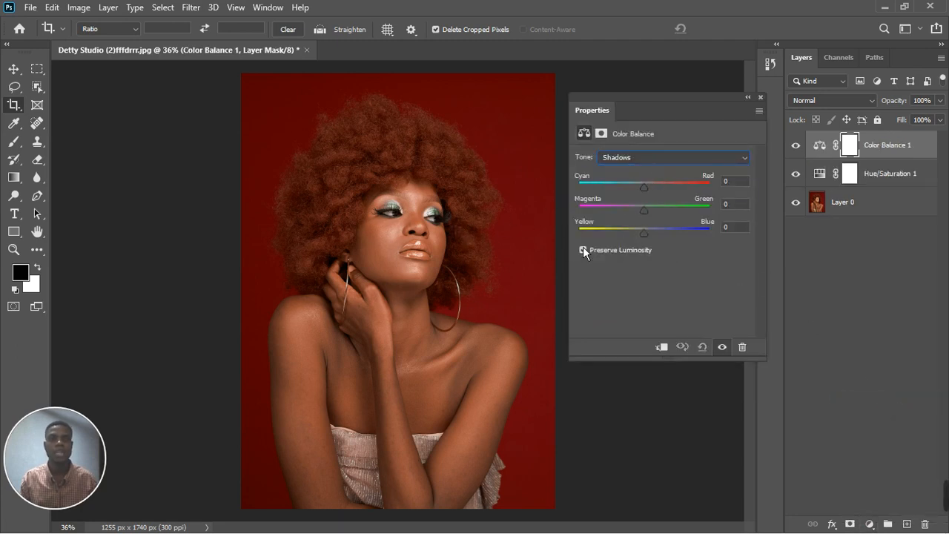
# Switch the Color Balance to Midtones and set the Yellow–Blue balance to +5.
pyautogui.moveTo(649, 195); pyautogui.dragTo(644, 197)
pyautogui.click(693, 160)
pyautogui.click(642, 178)
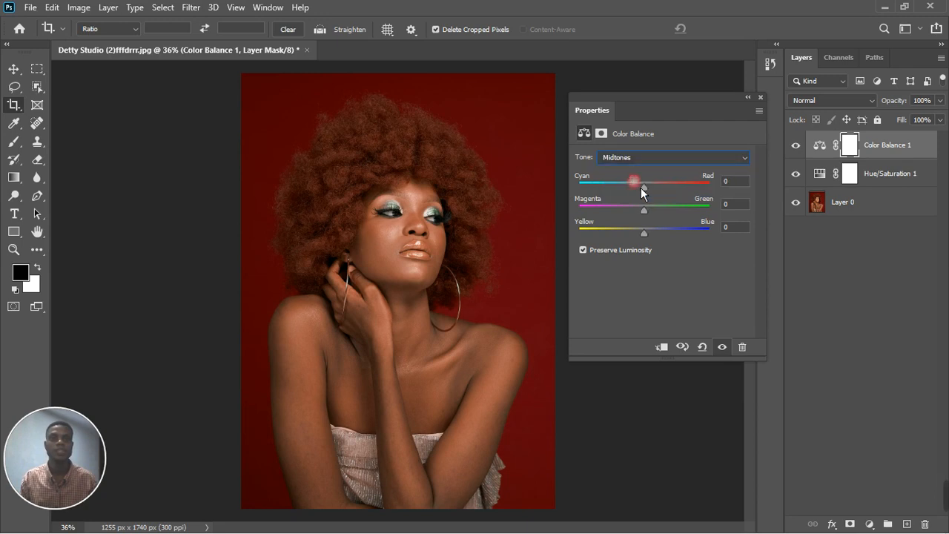
pyautogui.moveTo(654, 241); pyautogui.dragTo(652, 241)
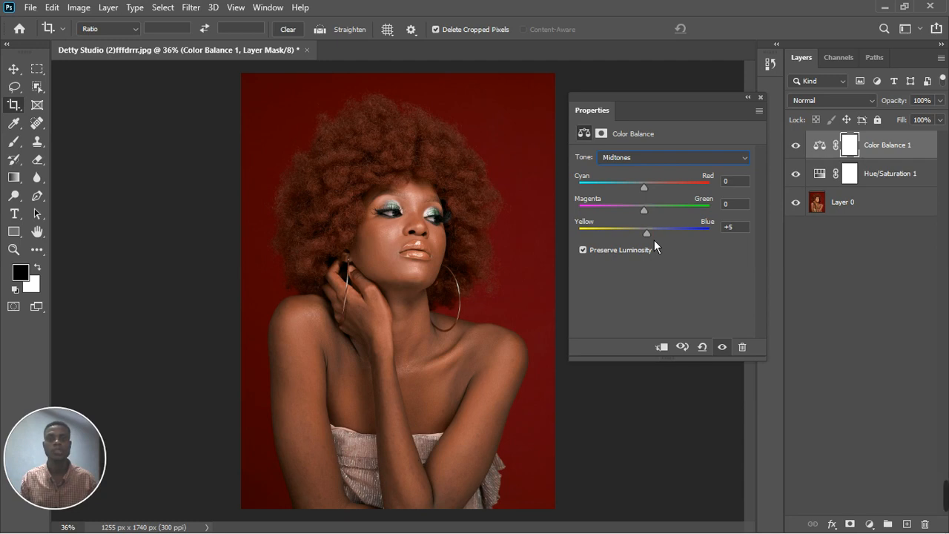
pyautogui.click(760, 97)
# Group the Color Balance and Hue/Saturation layers into a new group.
pyautogui.click(910, 175)
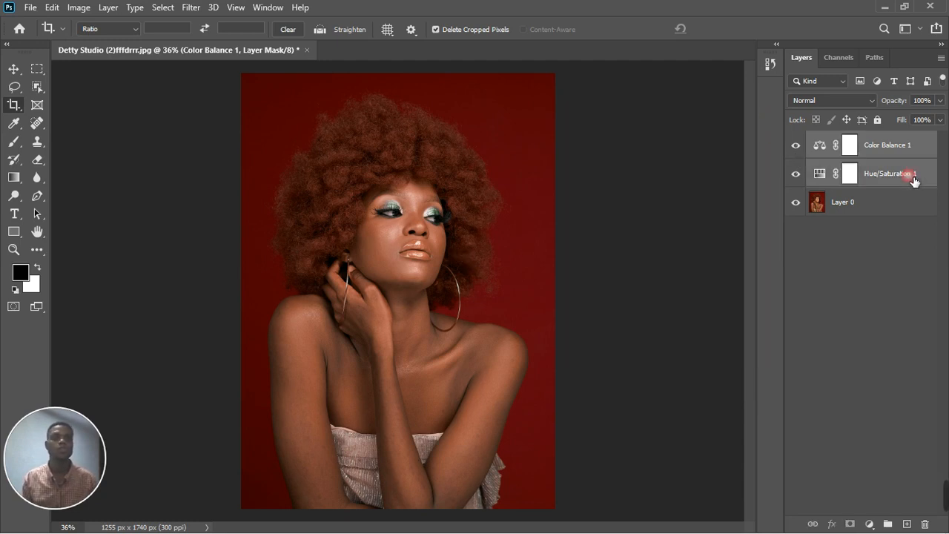
pyautogui.moveTo(913, 181); pyautogui.dragTo(888, 523)
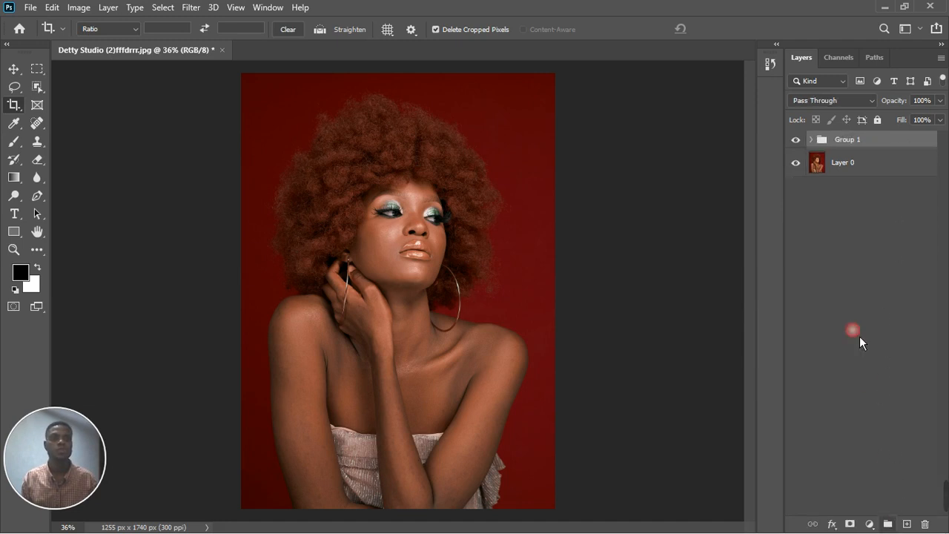
# Toggle the group's visibility to compare the portrait before and after the adjustments.
pyautogui.scroll(-2, 458, 293)
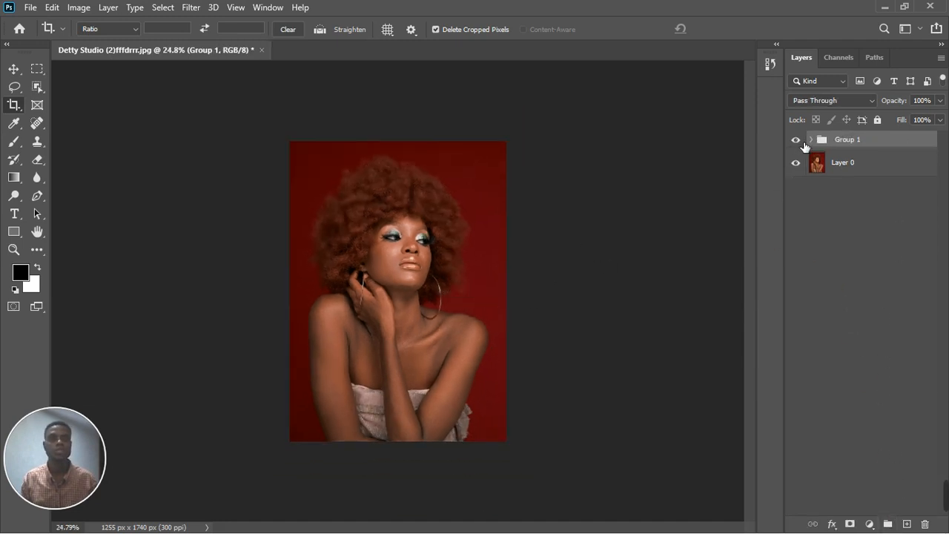
pyautogui.click(802, 142)
pyautogui.click(801, 141)
pyautogui.scroll(1, 414, 227)
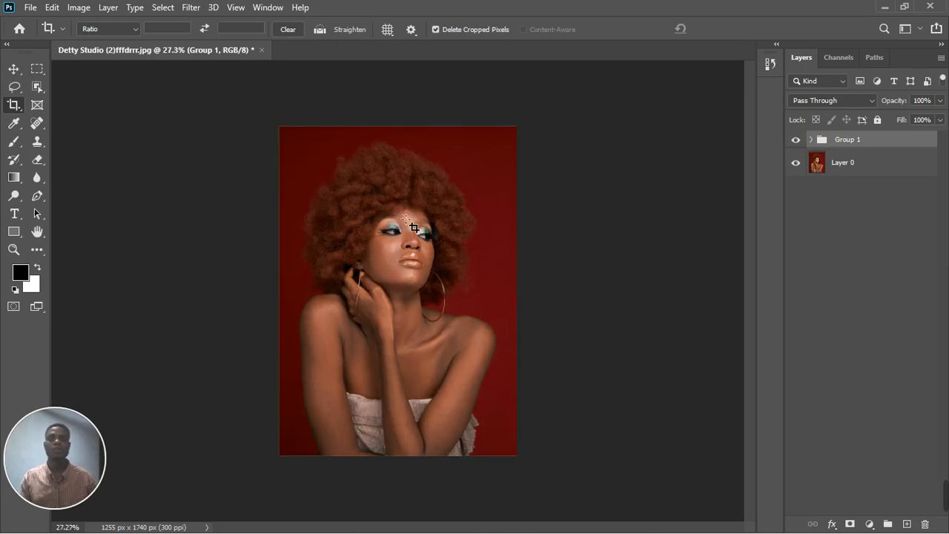
pyautogui.scroll(2, 414, 226)
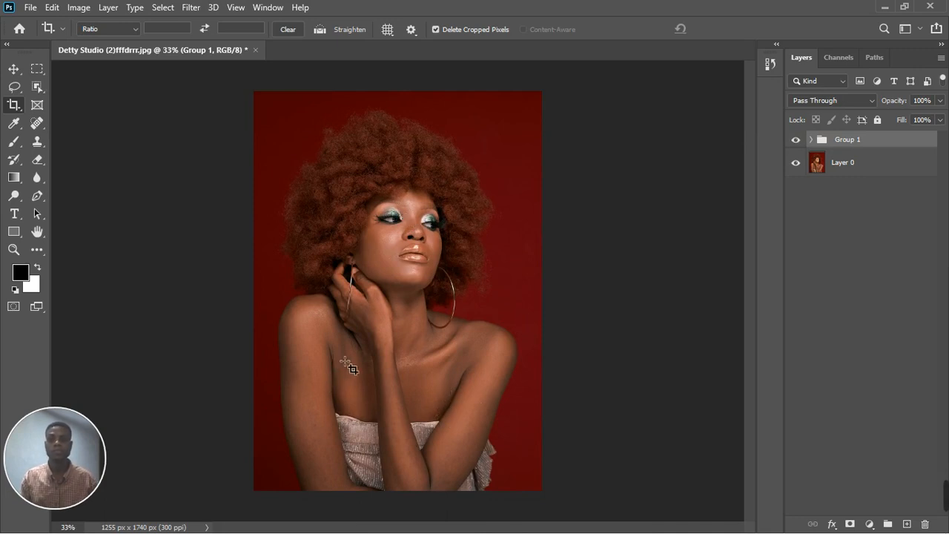
pyautogui.click(24, 73)
pyautogui.scroll(2, 345, 337)
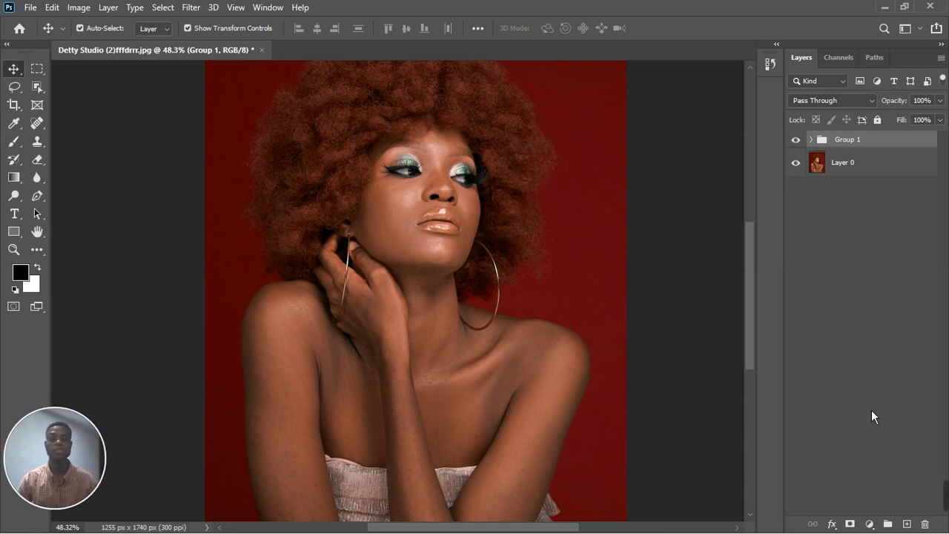
pyautogui.scroll(-3, 546, 212)
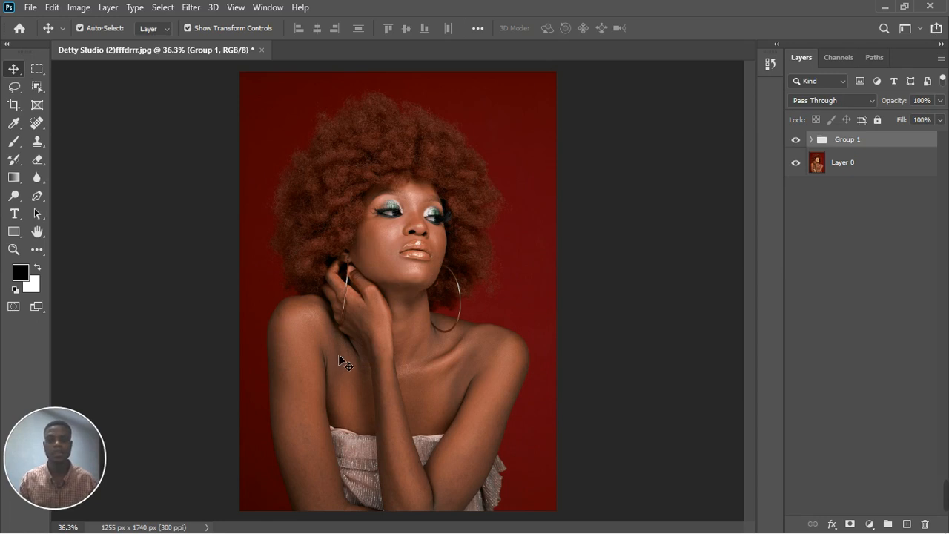
pyautogui.click(162, 7)
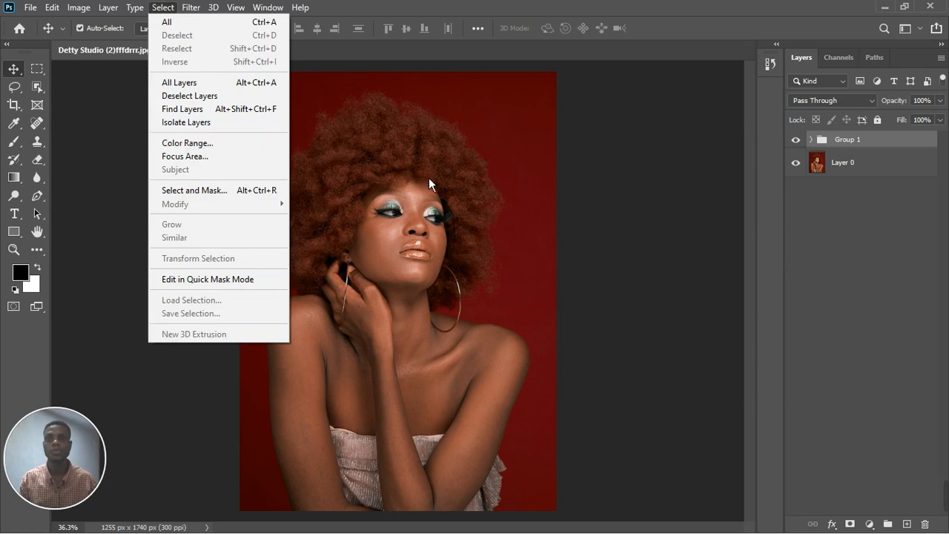
pyautogui.click(819, 265)
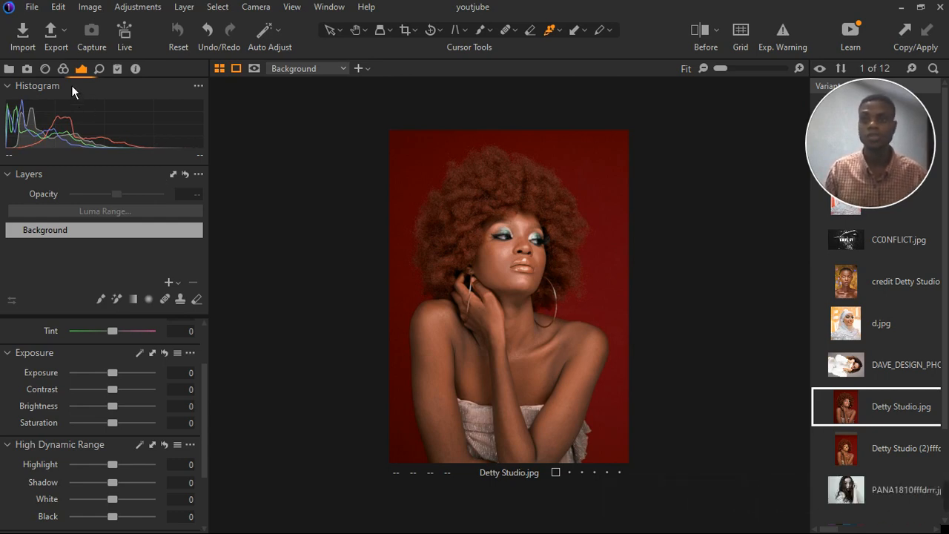
# Switch to Capture One, open the Color tool tab and select the mask drawing brush in Layers.
pyautogui.click(63, 68)
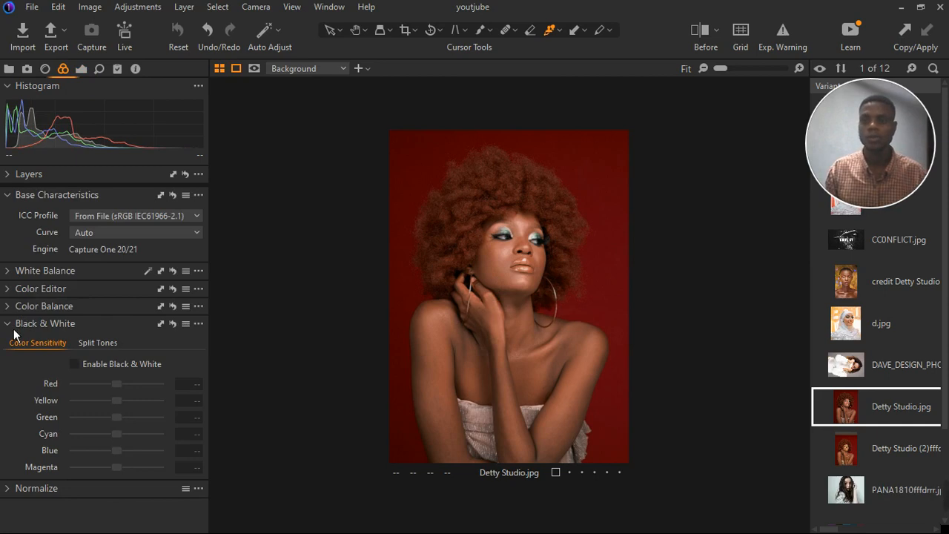
pyautogui.click(15, 178)
pyautogui.click(127, 304)
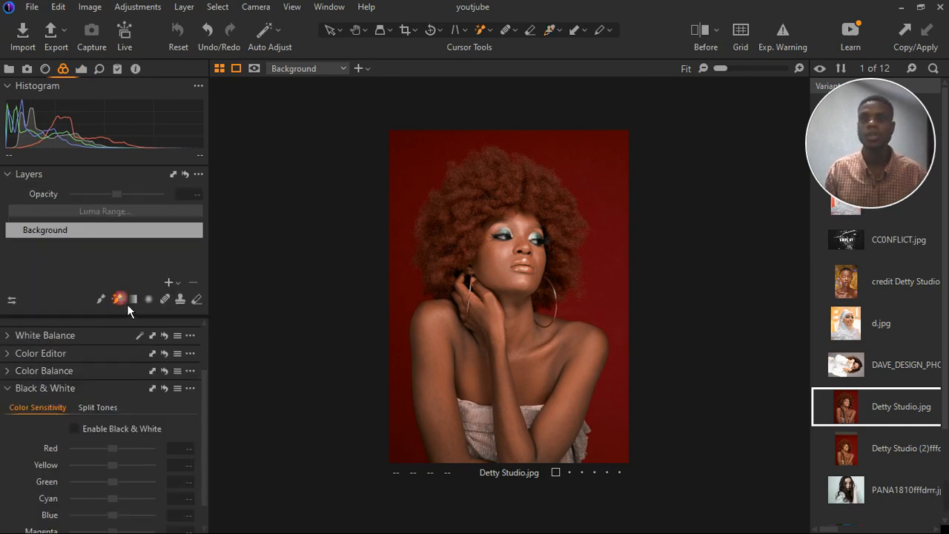
# Brush a mask onto the face on a new adjustment layer, toggling the mask overlay while zooming to the lips.
pyautogui.click(450, 341)
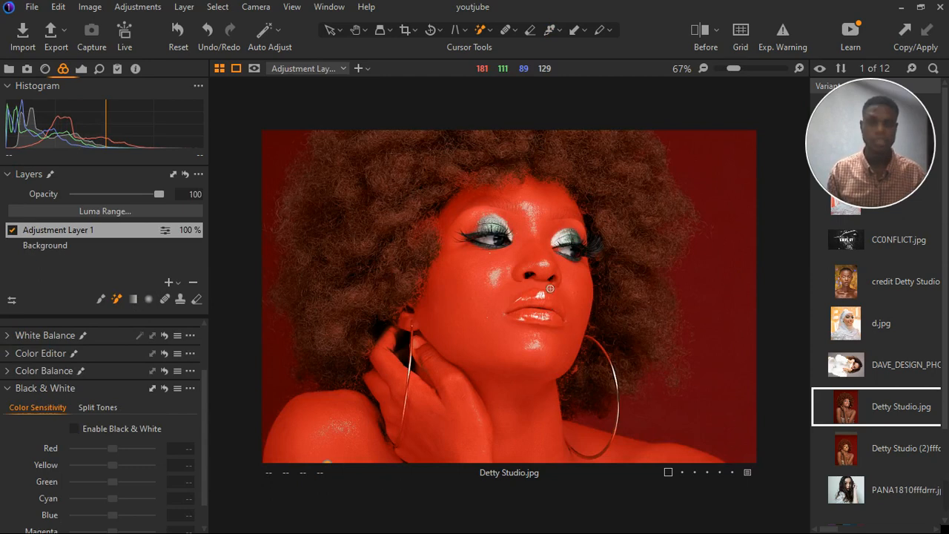
pyautogui.press('m')
pyautogui.press('m')
pyautogui.press('m')
pyautogui.scroll(3, 543, 314)
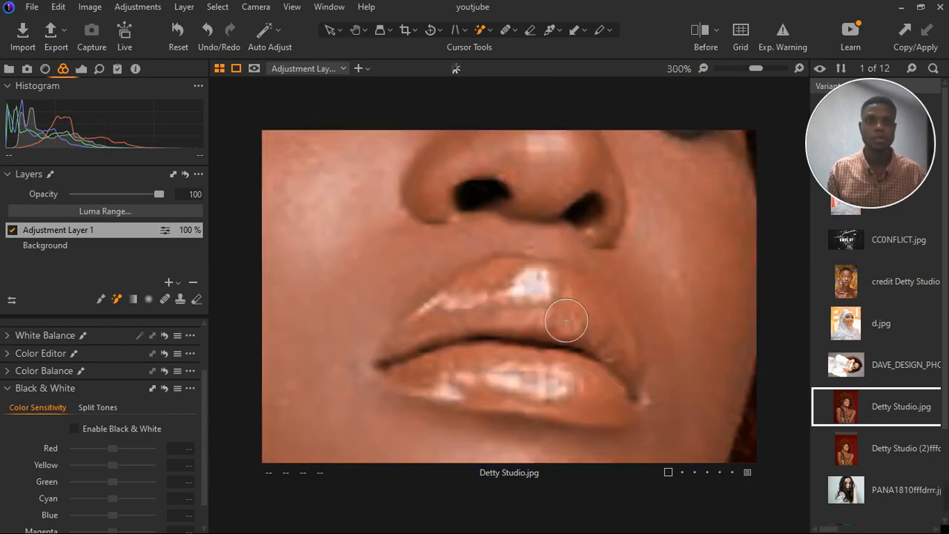
pyautogui.press('m')
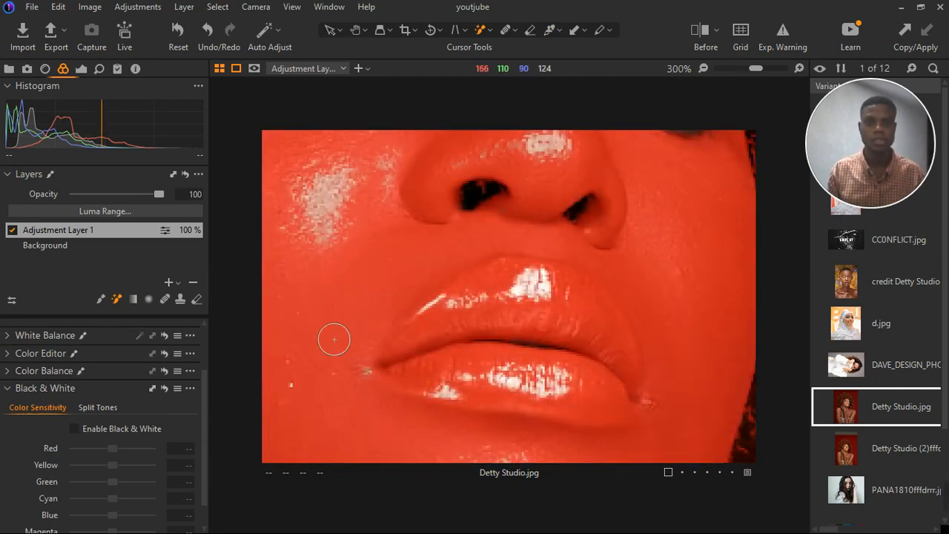
# Switch to the mask eraser, shrink the brush, and erase the mask from the lips.
pyautogui.click(196, 298)
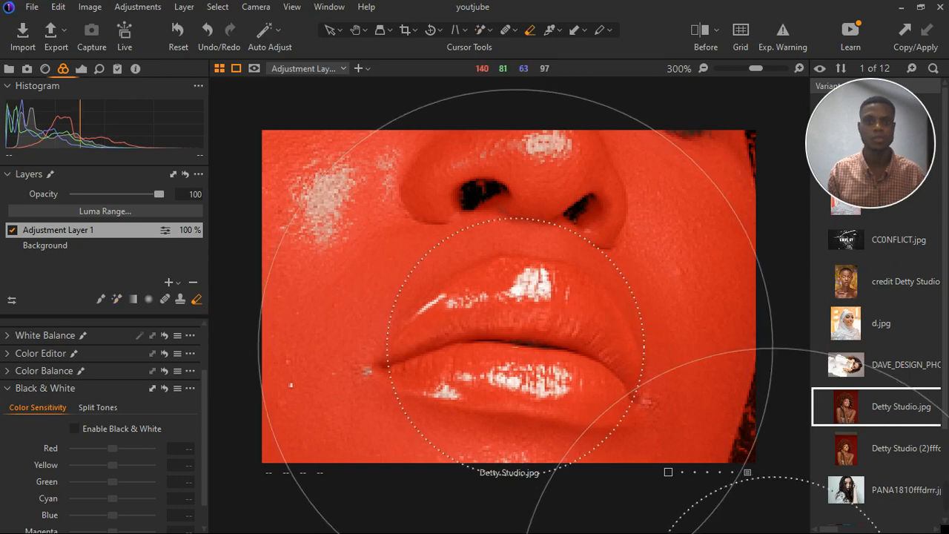
pyautogui.press('[')
pyautogui.press('[')
pyautogui.press('[')
pyautogui.press('[')
pyautogui.press('[')
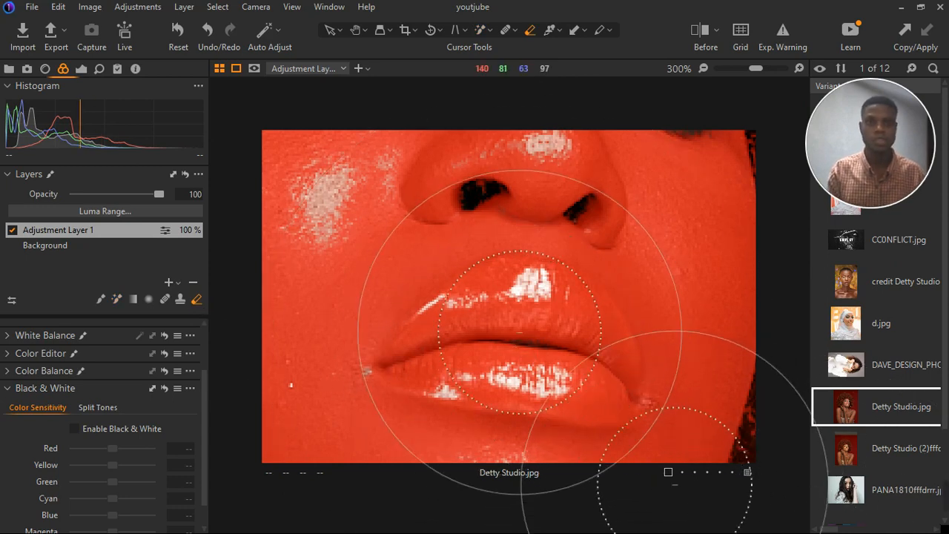
pyautogui.scroll(-2, 519, 320)
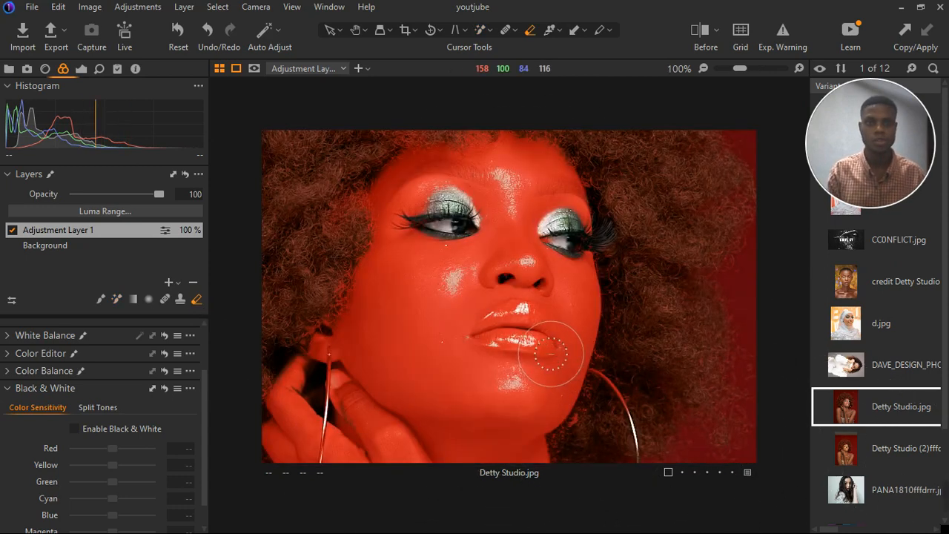
pyautogui.scroll(3, 553, 360)
pyautogui.press('[')
pyautogui.press('[')
pyautogui.press('[')
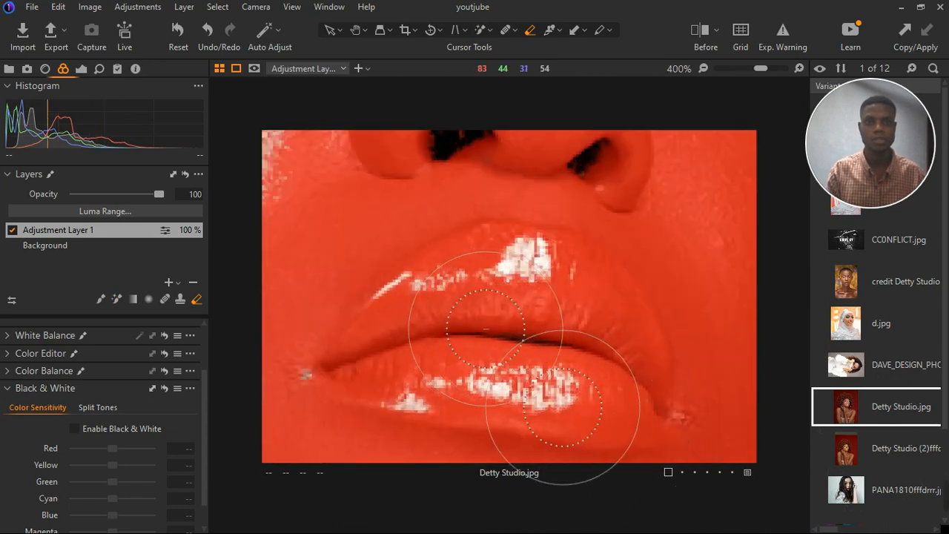
pyautogui.moveTo(454, 328)
pyautogui.mouseDown()
pyautogui.moveTo(504, 298)
pyautogui.moveTo(490, 304)
pyautogui.moveTo(571, 313)
pyautogui.moveTo(605, 371)
pyautogui.moveTo(367, 339)
pyautogui.moveTo(438, 276)
pyautogui.moveTo(552, 280)
pyautogui.moveTo(606, 320)
pyautogui.moveTo(628, 378)
pyautogui.moveTo(539, 369)
pyautogui.moveTo(622, 398)
pyautogui.moveTo(464, 373)
pyautogui.moveTo(631, 415)
pyautogui.moveTo(648, 410)
pyautogui.mouseUp()
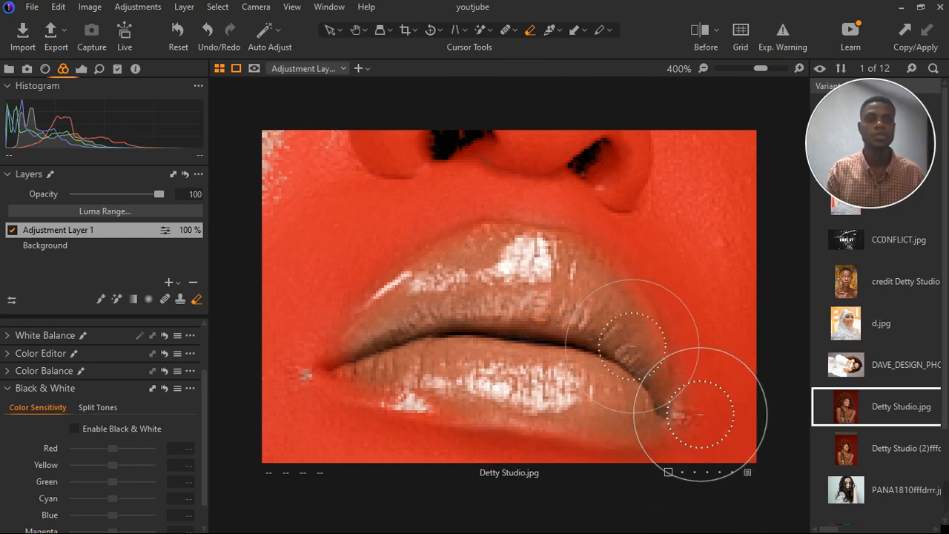
# Erase the mask from the upper lid of the left eye.
pyautogui.scroll(-1, 474, 287)
pyautogui.scroll(-4, 473, 287)
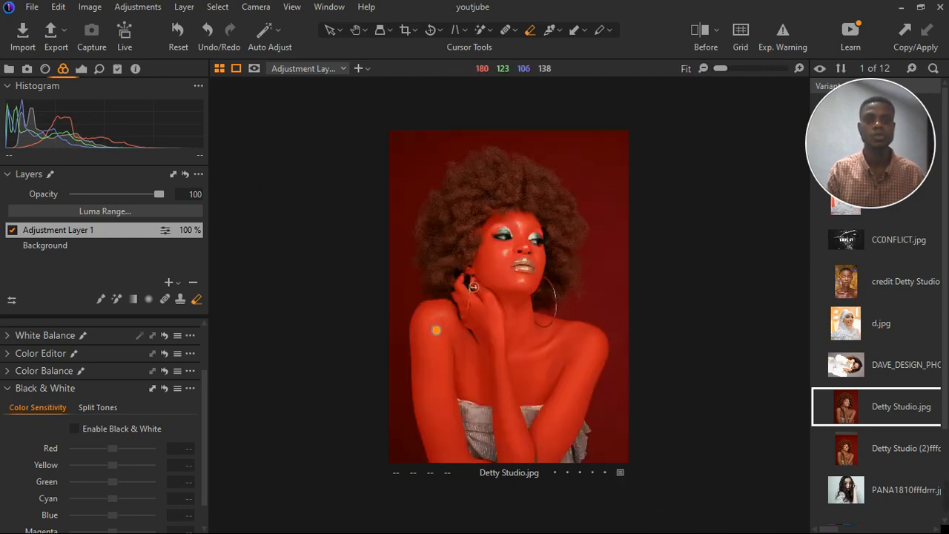
pyautogui.scroll(4, 556, 293)
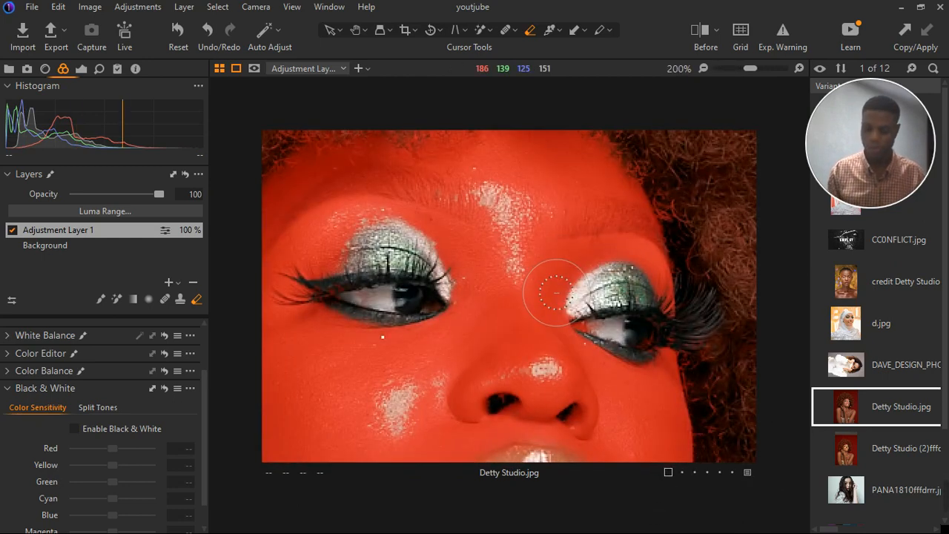
pyautogui.scroll(-1, 552, 289)
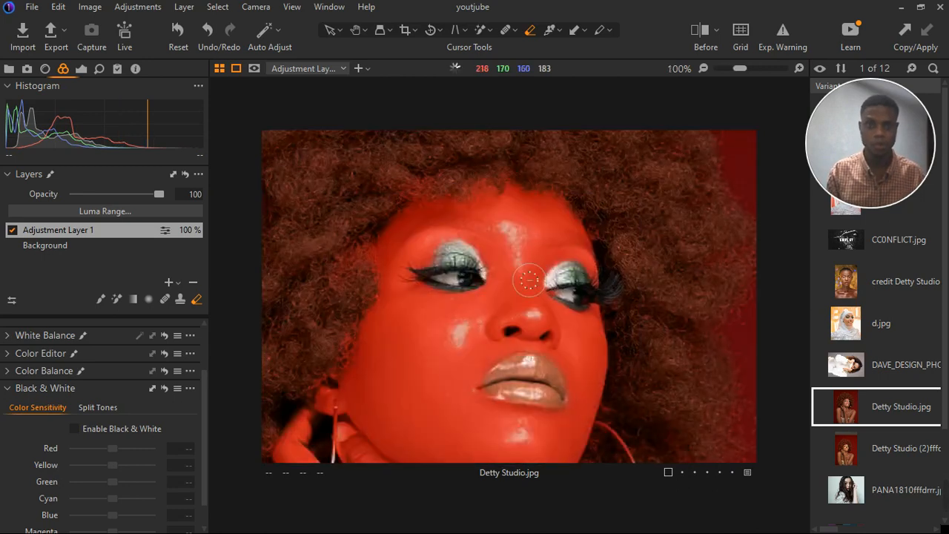
pyautogui.scroll(2, 450, 280)
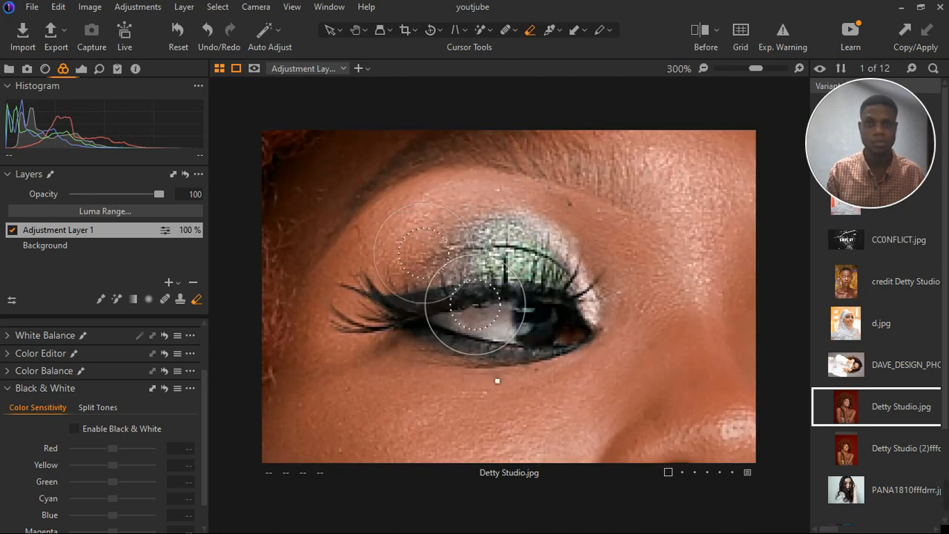
pyautogui.moveTo(424, 259)
pyautogui.mouseDown()
pyautogui.moveTo(430, 253)
pyautogui.moveTo(407, 275)
pyautogui.moveTo(472, 228)
pyautogui.moveTo(448, 230)
pyautogui.mouseUp()
# Erase the mask along the jaw edge where the face meets the hair.
pyautogui.scroll(-3, 448, 230)
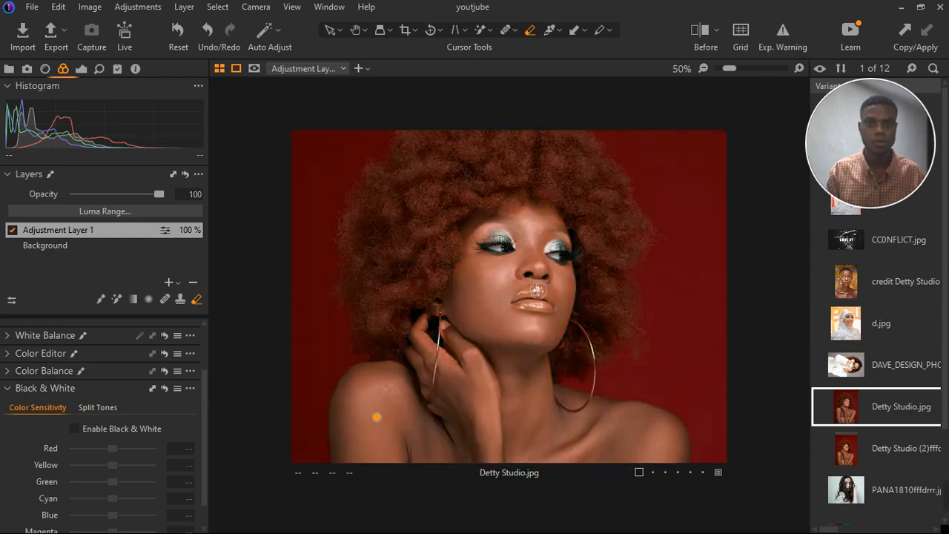
pyautogui.scroll(4, 492, 322)
pyautogui.scroll(-2, 563, 341)
pyautogui.scroll(2, 601, 272)
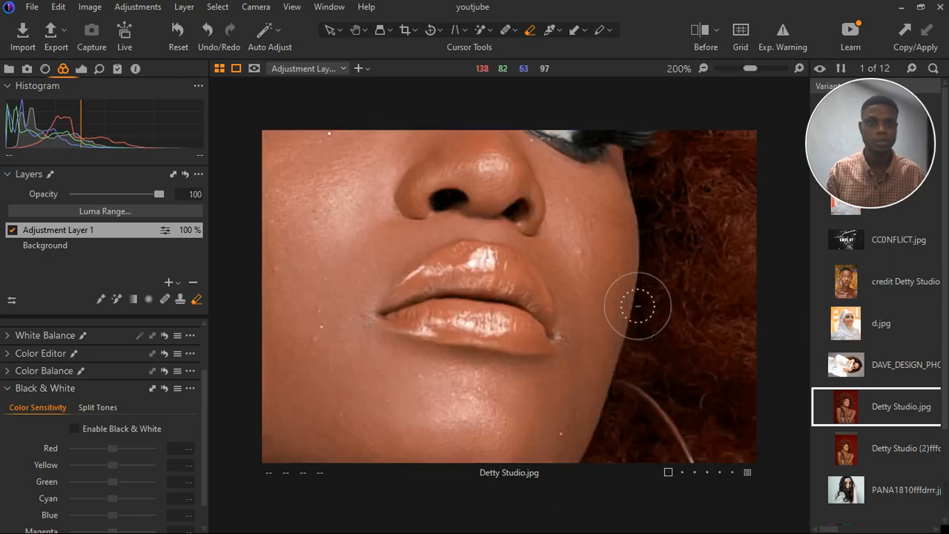
pyautogui.moveTo(602, 272)
pyautogui.mouseDown()
pyautogui.moveTo(616, 339)
pyautogui.moveTo(635, 317)
pyautogui.mouseUp()
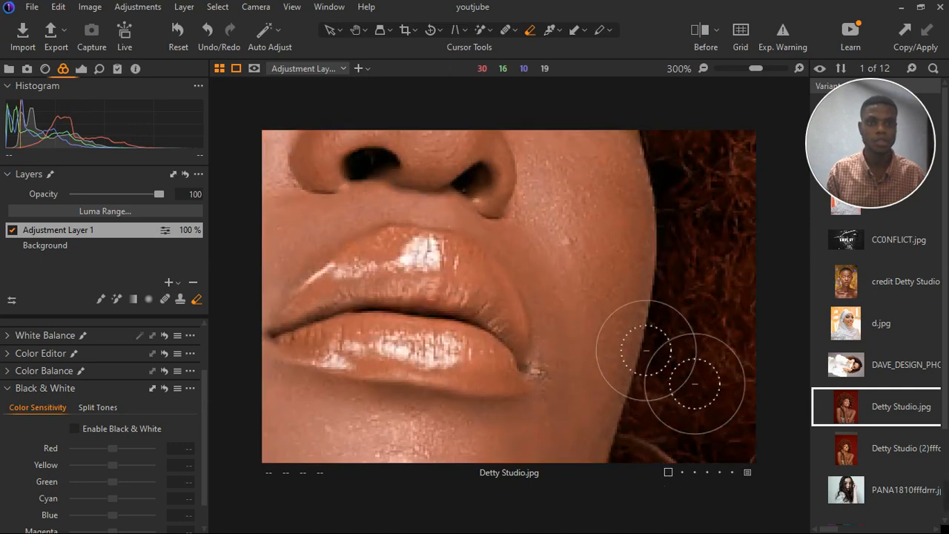
pyautogui.moveTo(610, 250)
pyautogui.mouseDown()
pyautogui.moveTo(610, 305)
pyautogui.moveTo(592, 350)
pyautogui.moveTo(604, 248)
pyautogui.moveTo(663, 337)
pyautogui.moveTo(628, 306)
pyautogui.moveTo(598, 326)
pyautogui.moveTo(619, 289)
pyautogui.mouseUp()
# Erase the mask from the right eye.
pyautogui.scroll(-2, 611, 288)
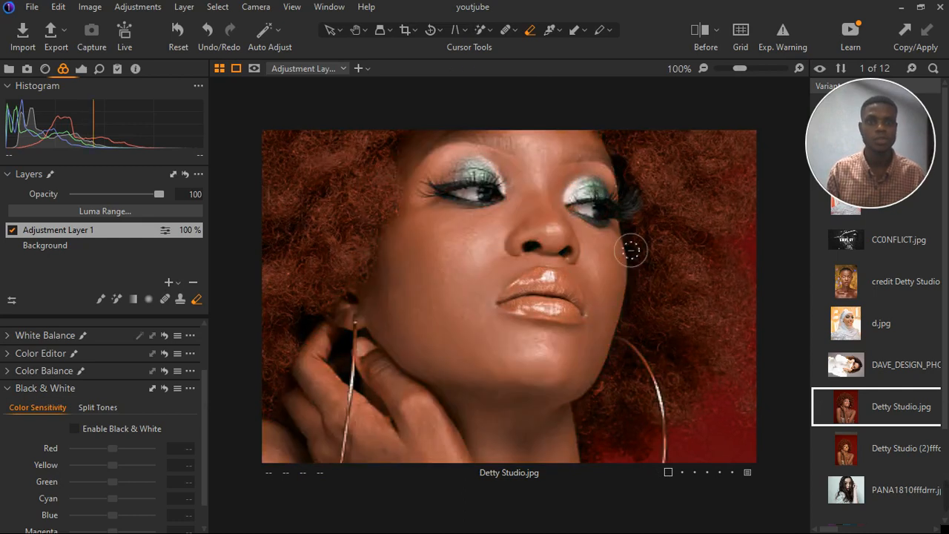
pyautogui.scroll(3, 645, 230)
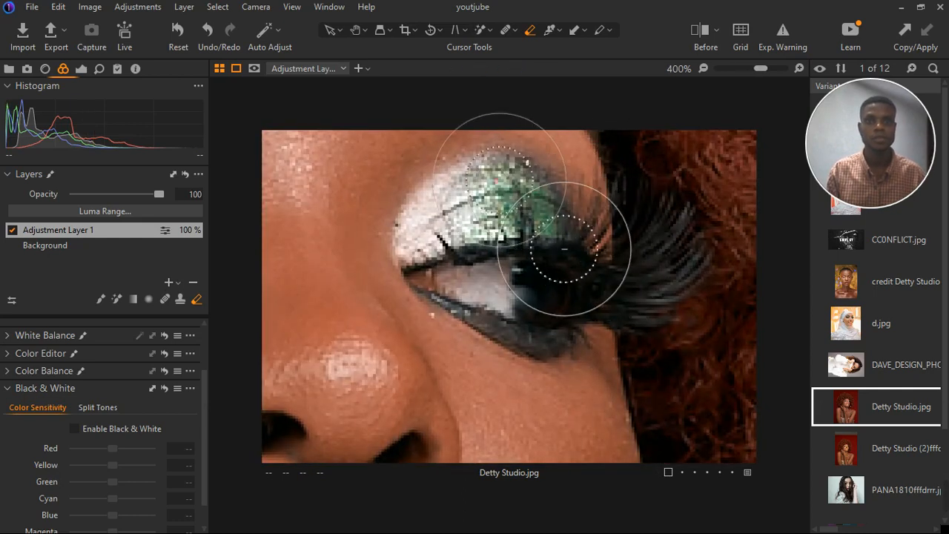
pyautogui.moveTo(585, 265)
pyautogui.mouseDown()
pyautogui.moveTo(477, 295)
pyautogui.moveTo(491, 339)
pyautogui.moveTo(512, 338)
pyautogui.mouseUp()
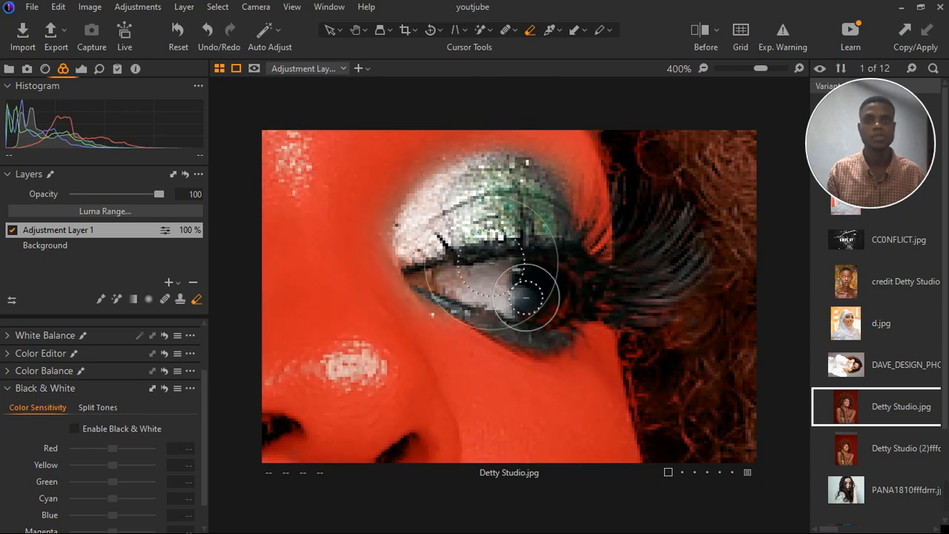
# Switch back to the mask drawing brush, review the mask across the portrait, and hide the mask overlay.
pyautogui.scroll(-4, 523, 286)
pyautogui.scroll(3, 423, 256)
pyautogui.scroll(1, 449, 253)
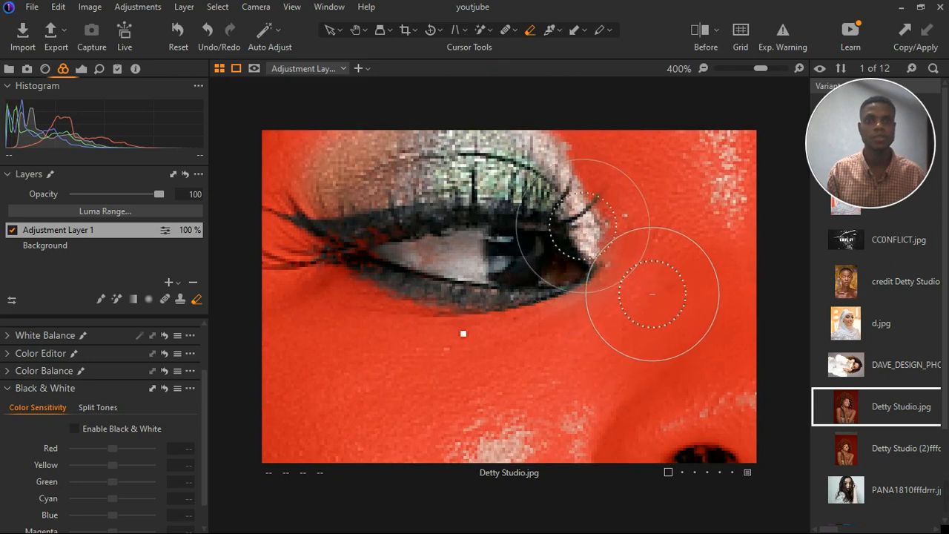
pyautogui.scroll(-4, 567, 194)
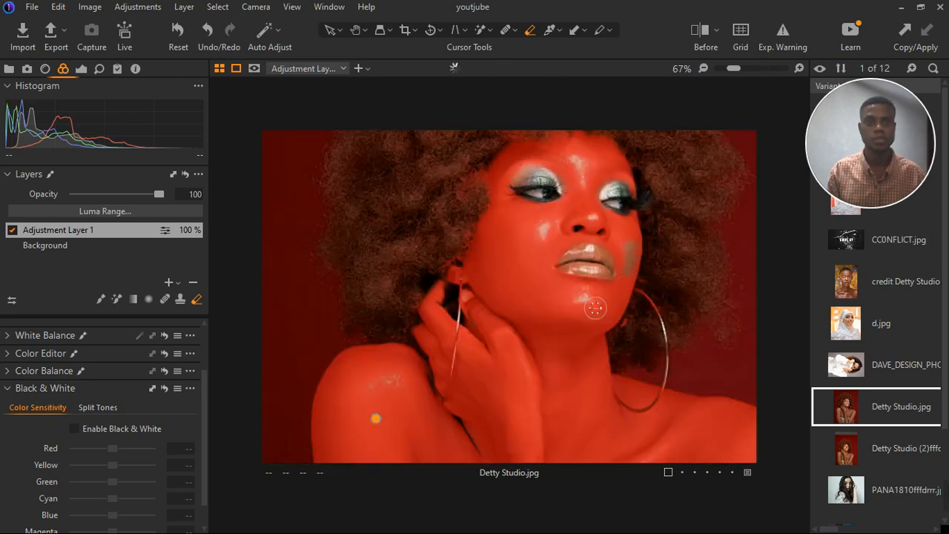
pyautogui.scroll(-2, 596, 319)
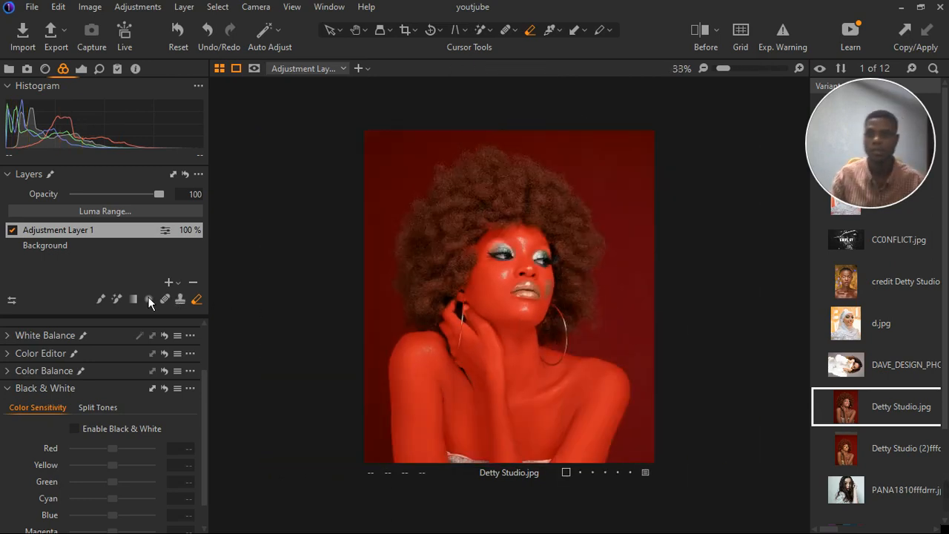
pyautogui.click(121, 301)
pyautogui.scroll(4, 444, 373)
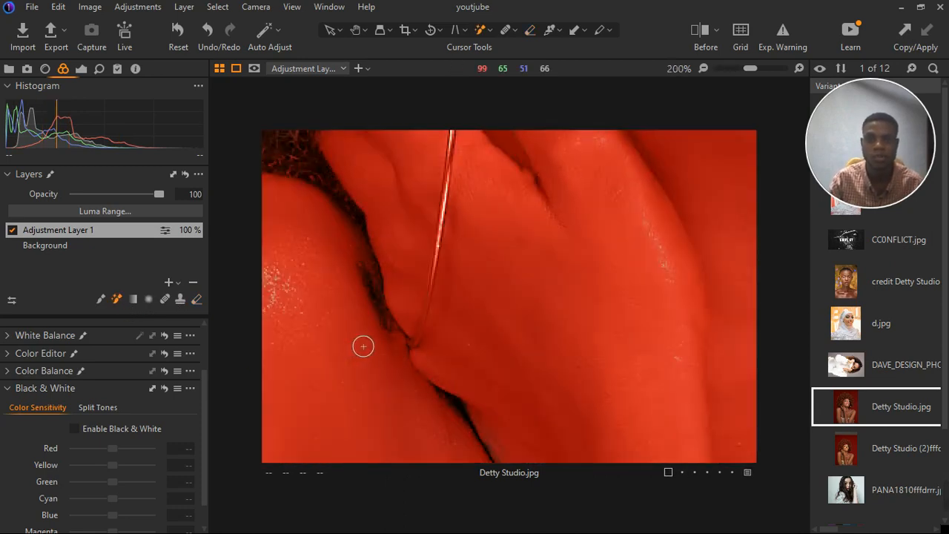
pyautogui.scroll(-2, 353, 335)
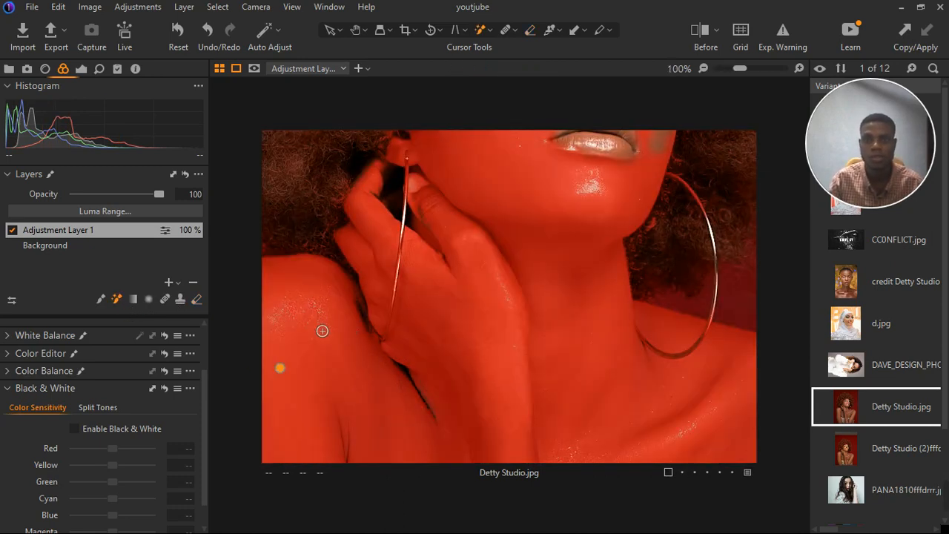
pyautogui.scroll(-2, 328, 321)
pyautogui.scroll(1, 551, 343)
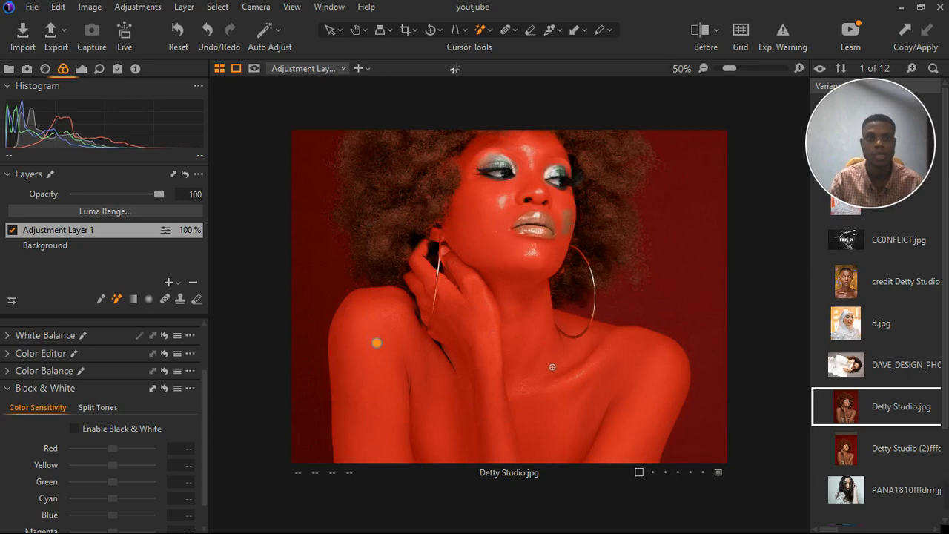
pyautogui.scroll(-1, 552, 366)
pyautogui.press('m')
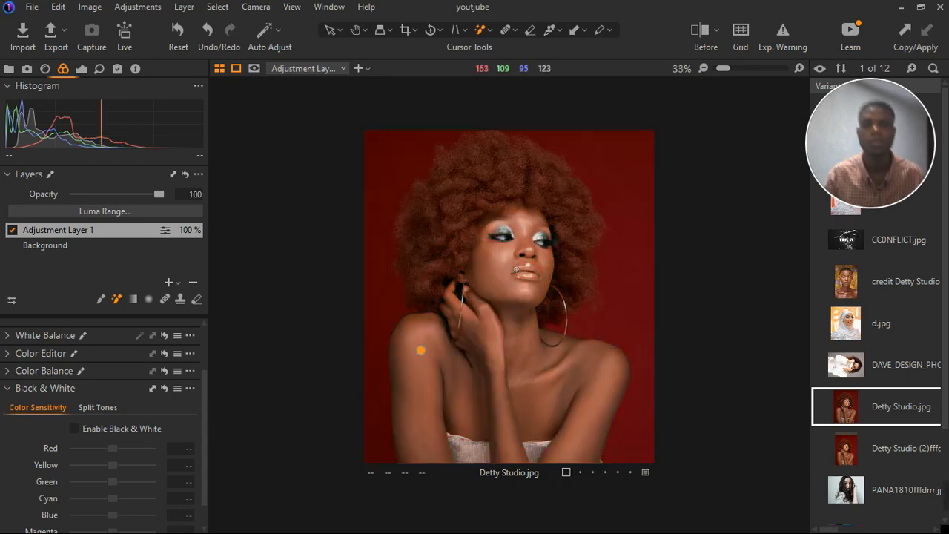
# Expand the Color Balance and Color Editor tools to reach the Color Editor's Skin Tone tab.
pyautogui.scroll(-1, 113, 372)
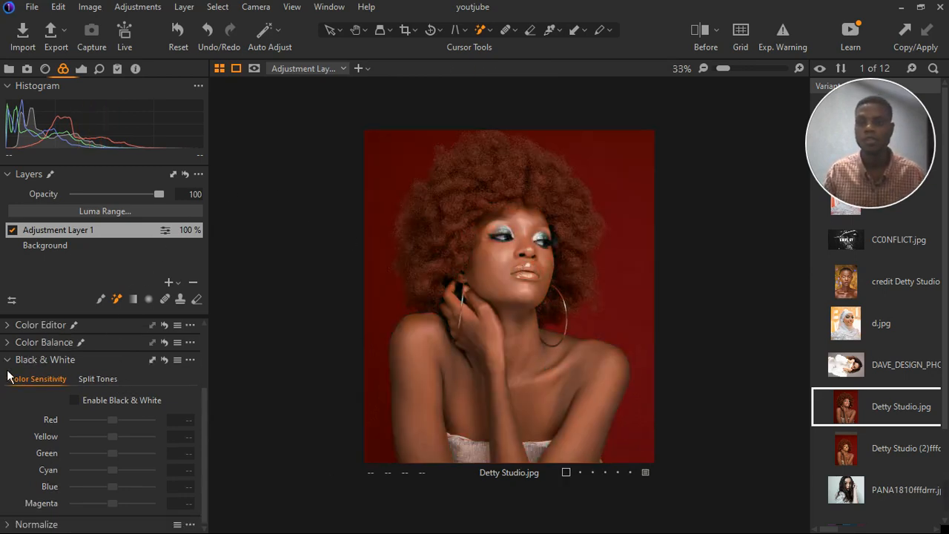
pyautogui.click(13, 345)
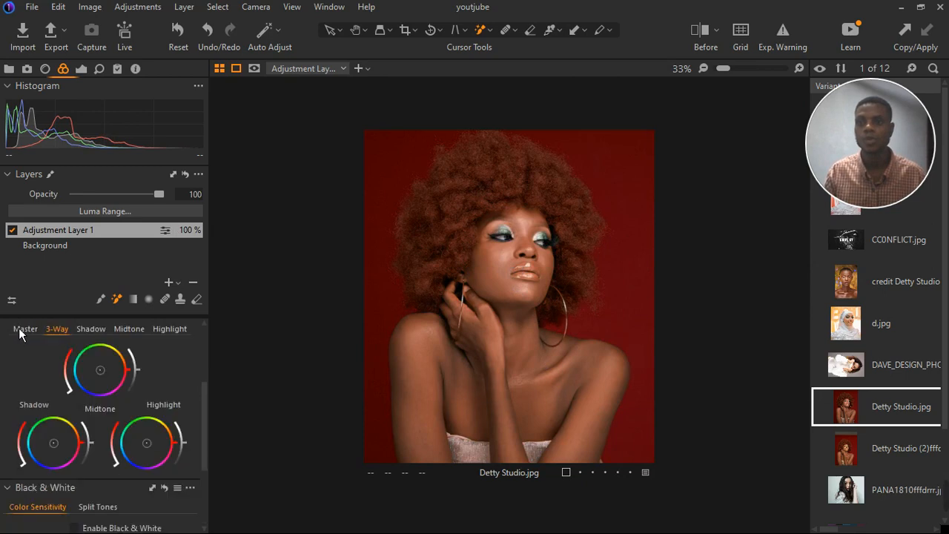
pyautogui.scroll(1, 21, 341)
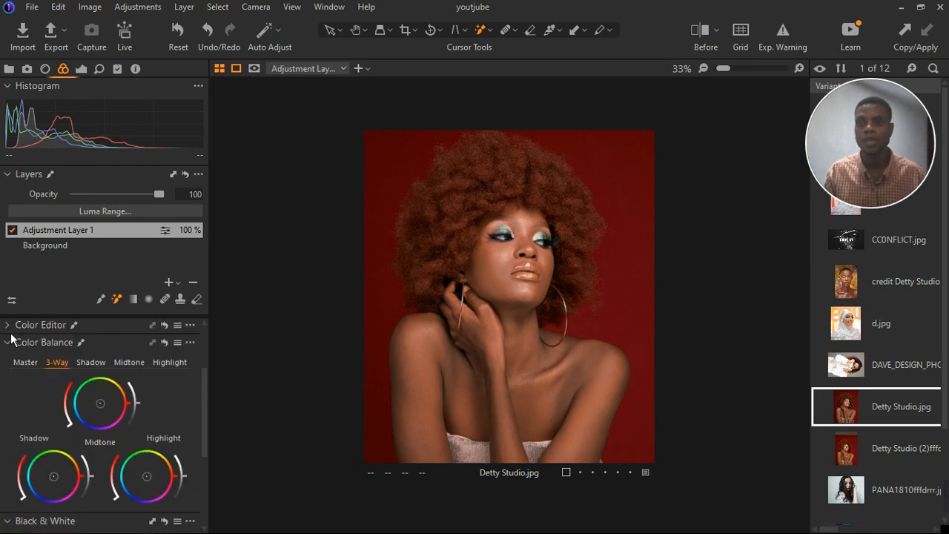
pyautogui.click(8, 325)
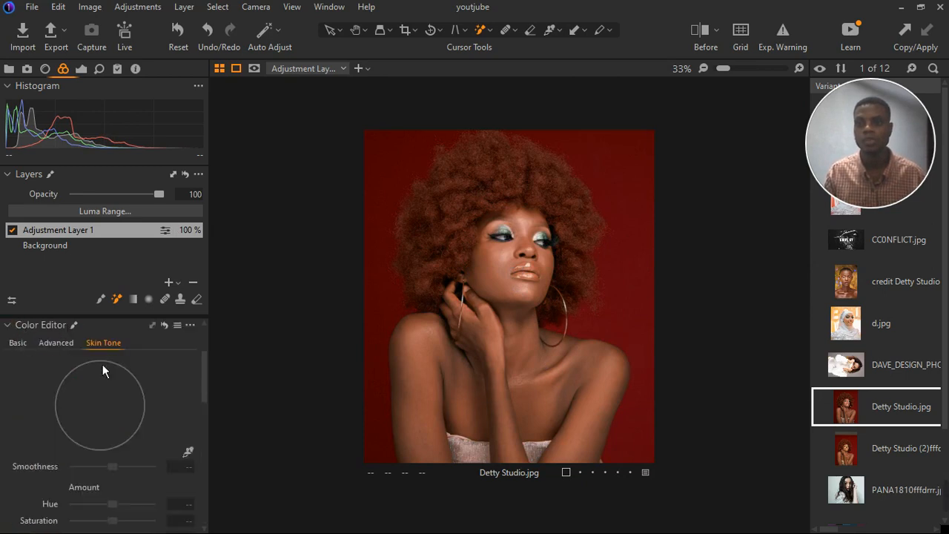
# Pick the skin tone from the neck with the Skin Tone color picker.
pyautogui.scroll(-1, 134, 374)
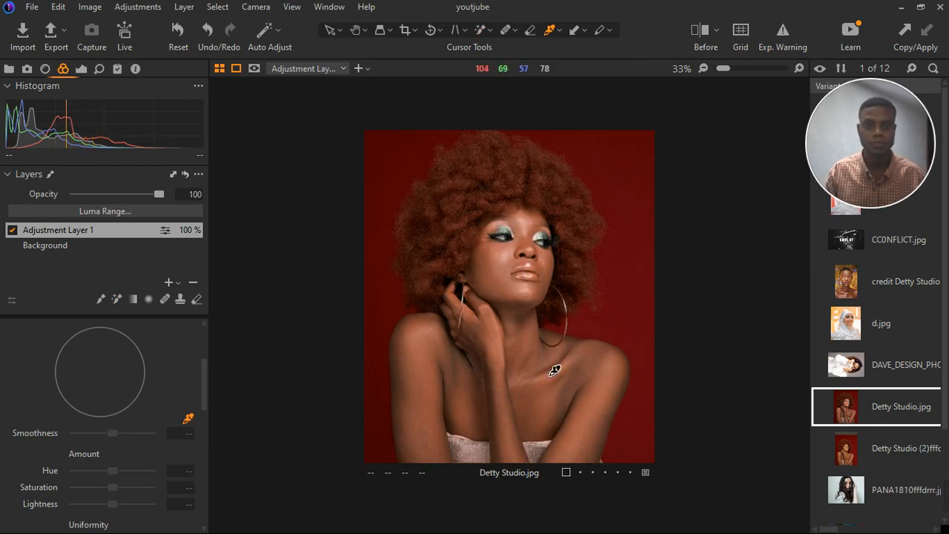
pyautogui.scroll(1, 555, 370)
pyautogui.scroll(1, 554, 370)
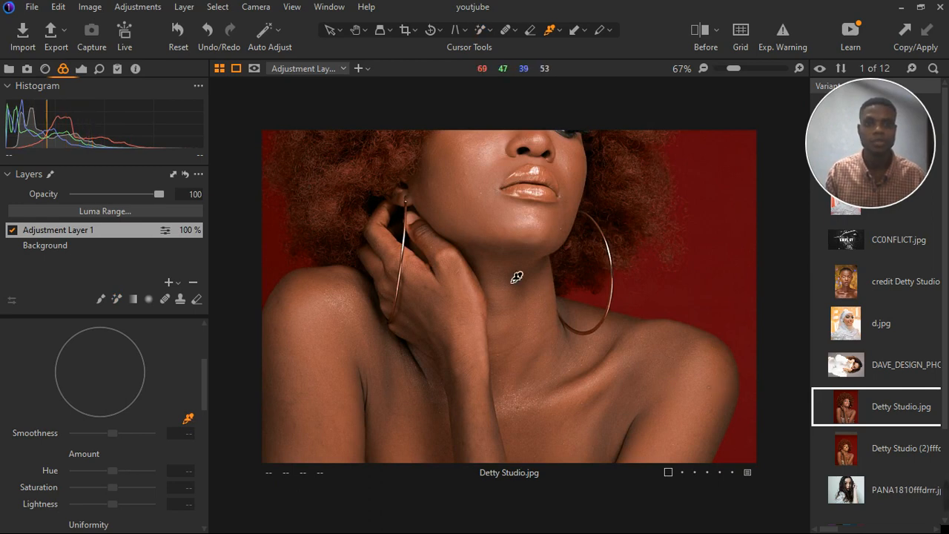
pyautogui.scroll(-2, 528, 232)
pyautogui.scroll(5, 535, 187)
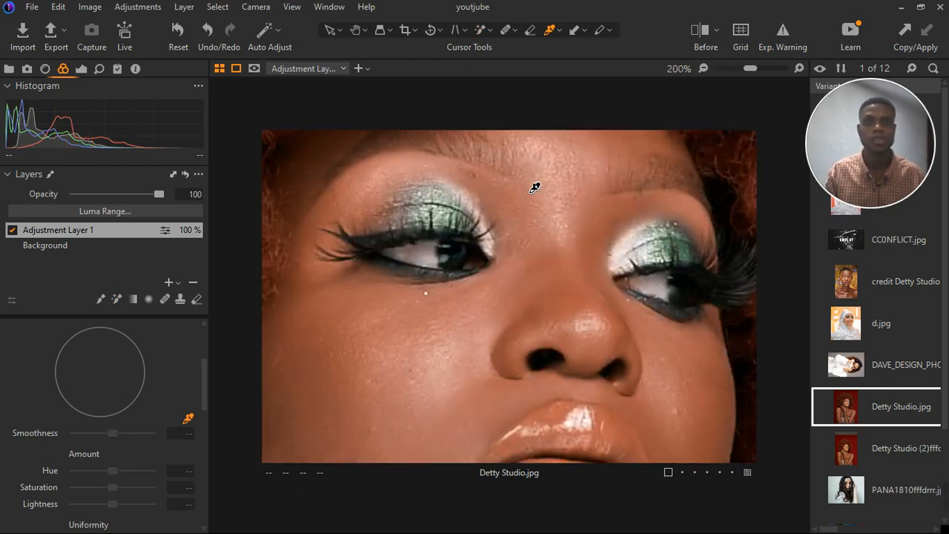
pyautogui.scroll(-2, 539, 182)
pyautogui.scroll(1, 566, 264)
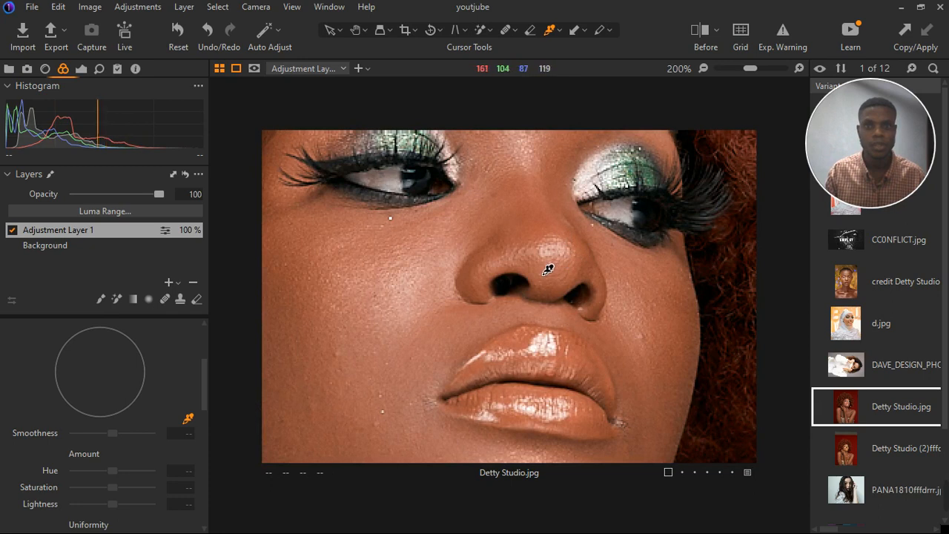
pyautogui.scroll(-3, 546, 269)
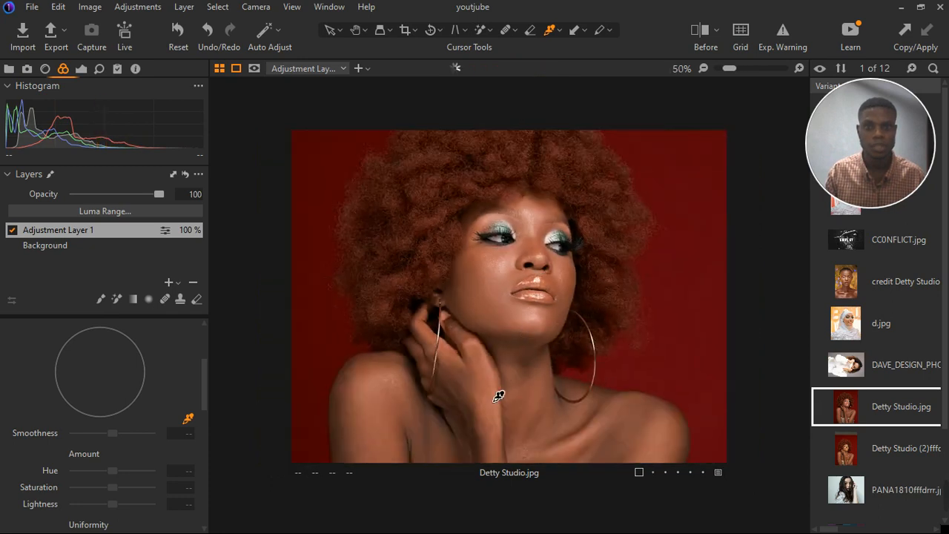
pyautogui.scroll(3, 499, 395)
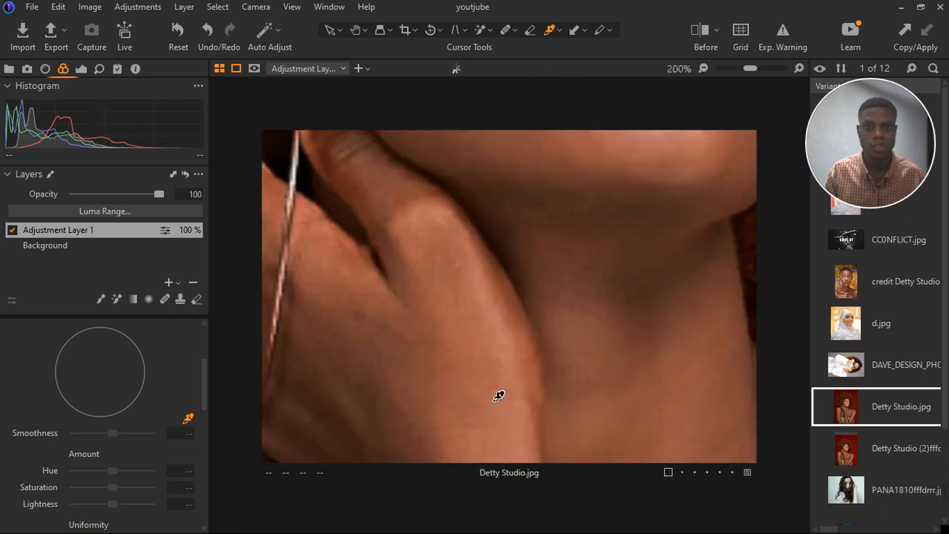
pyautogui.click(475, 326)
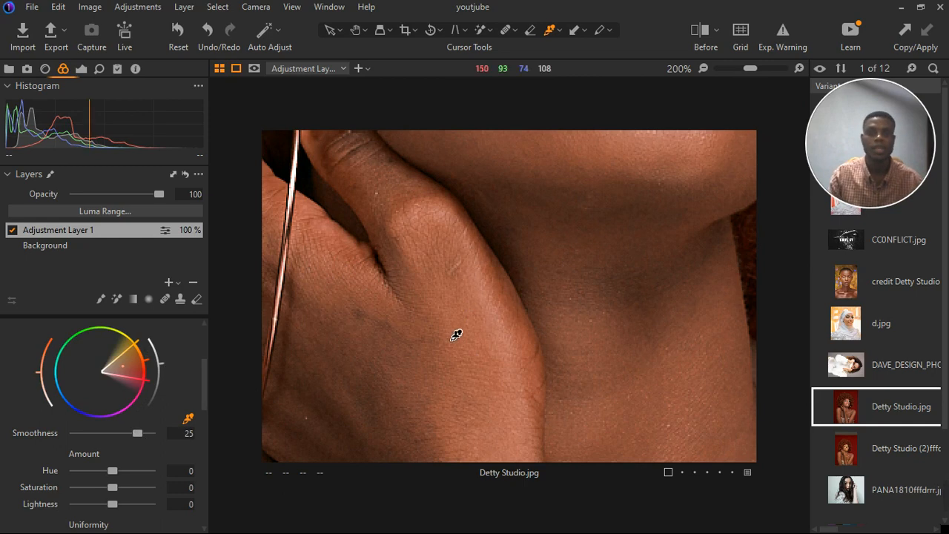
# Set the Skin Tone Uniformity Hue to 78.
pyautogui.scroll(-6, 456, 335)
pyautogui.scroll(-1, 118, 454)
pyautogui.scroll(-3, 117, 461)
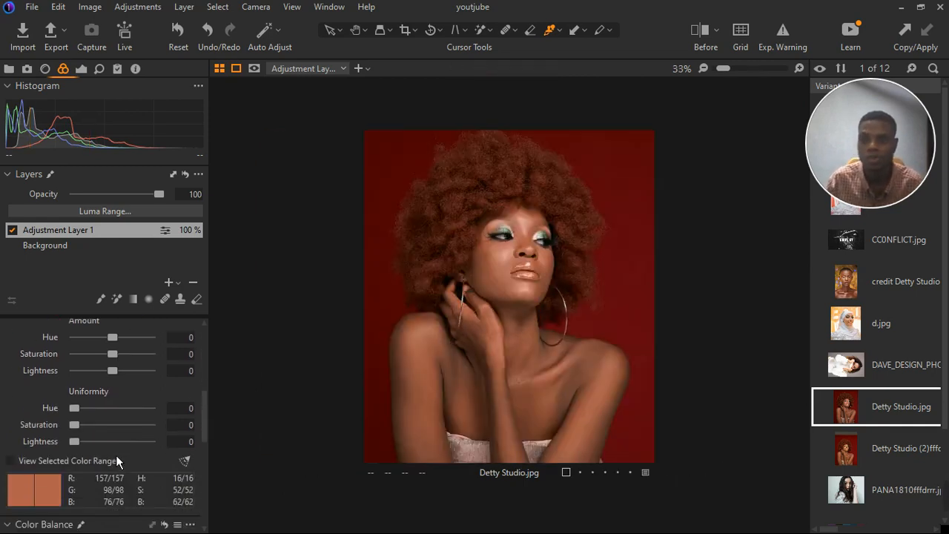
pyautogui.moveTo(84, 409); pyautogui.dragTo(145, 400)
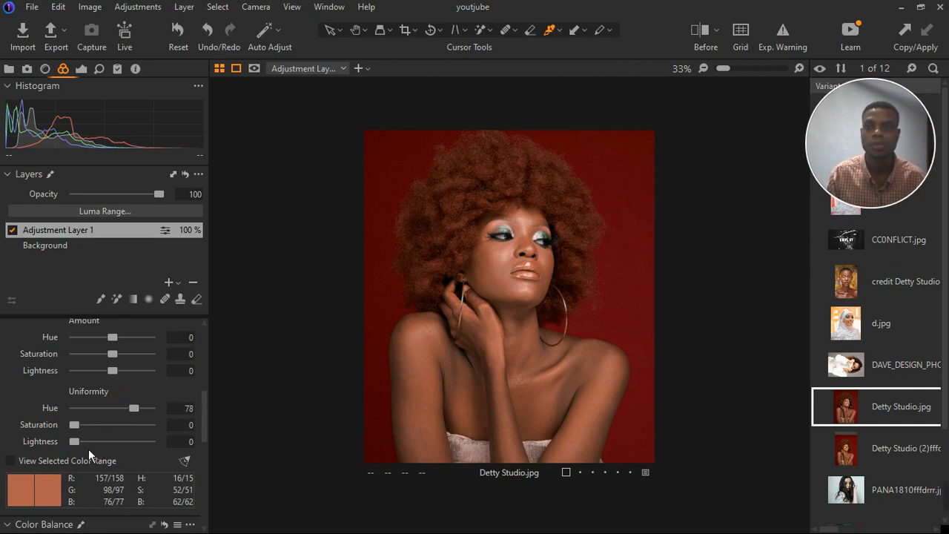
# Set the skin tone Uniformity Hue to 83 and Uniformity Saturation to 39.
pyautogui.moveTo(84, 445)
pyautogui.mouseDown()
pyautogui.moveTo(109, 443)
pyautogui.moveTo(77, 452)
pyautogui.mouseUp()
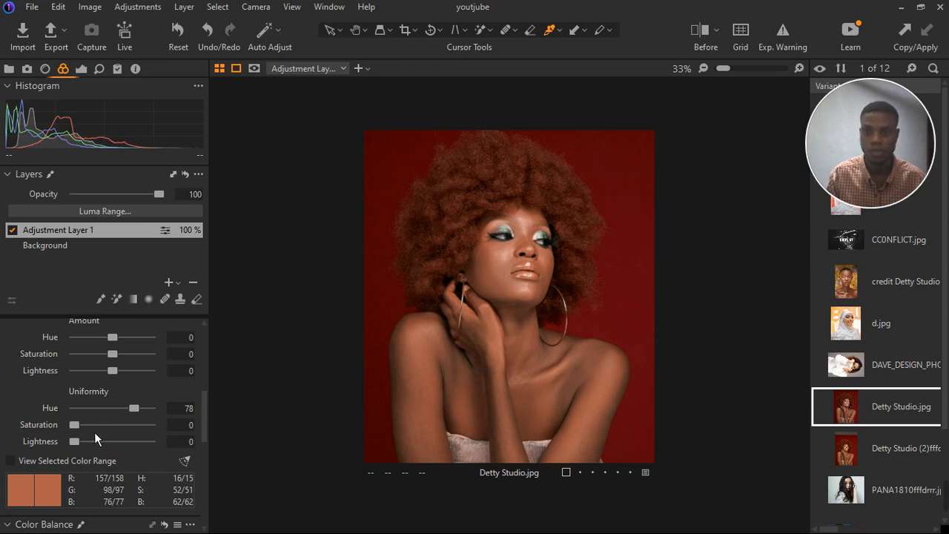
pyautogui.moveTo(86, 432); pyautogui.dragTo(139, 408)
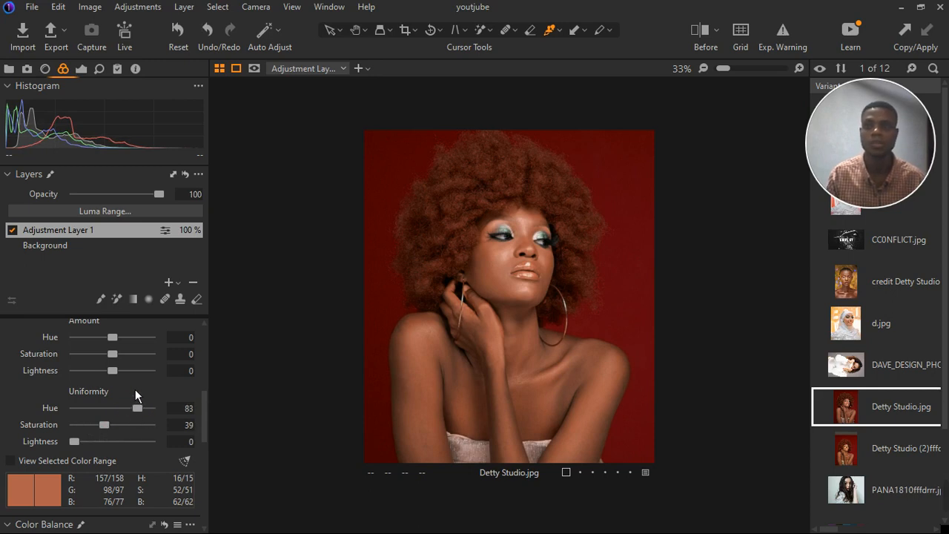
# Set the skin tone Amount Hue to 4 and Amount Saturation to -6.5.
pyautogui.scroll(1, 136, 378)
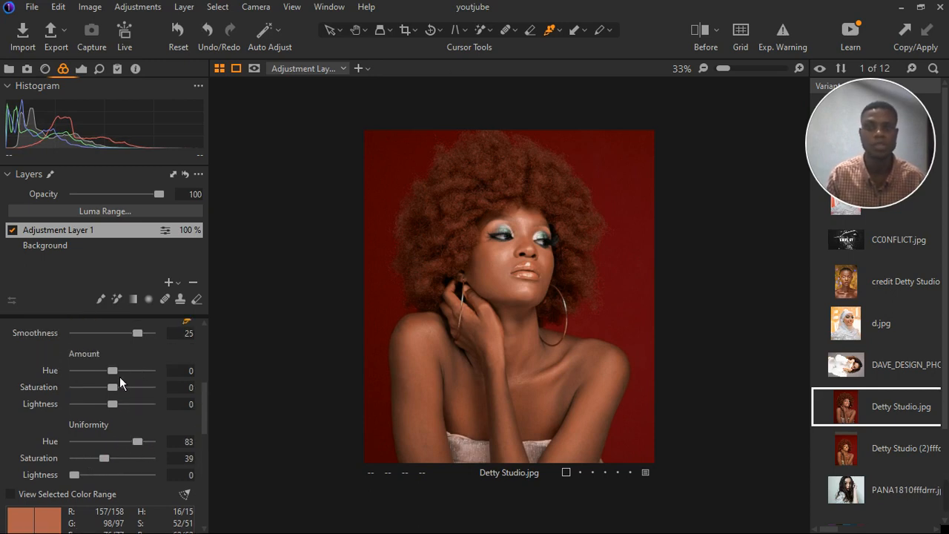
pyautogui.moveTo(120, 377); pyautogui.dragTo(83, 386)
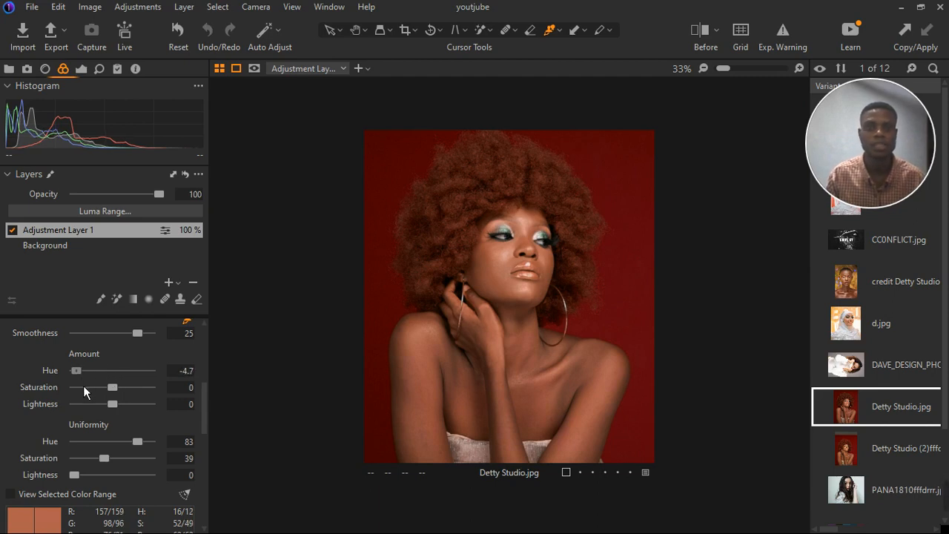
pyautogui.moveTo(83, 385); pyautogui.dragTo(148, 381)
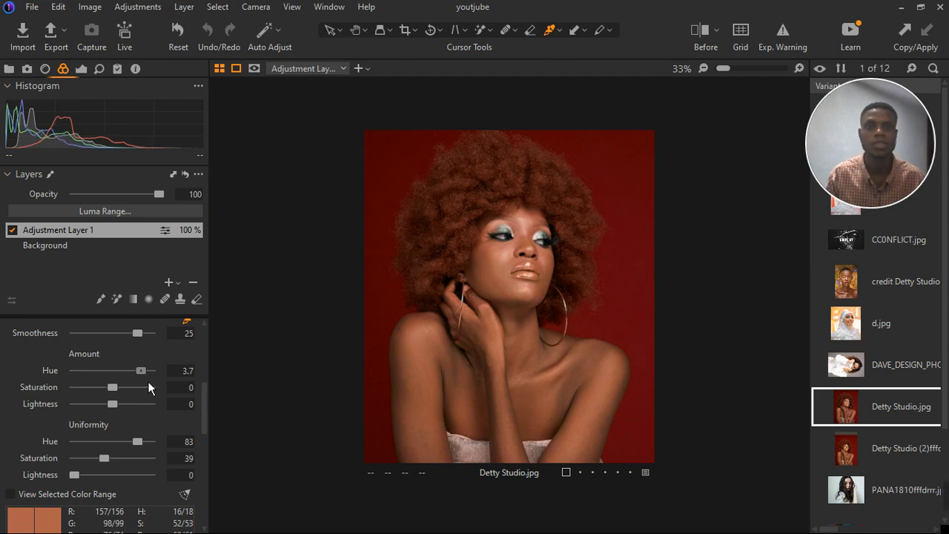
pyautogui.moveTo(148, 381); pyautogui.dragTo(147, 381)
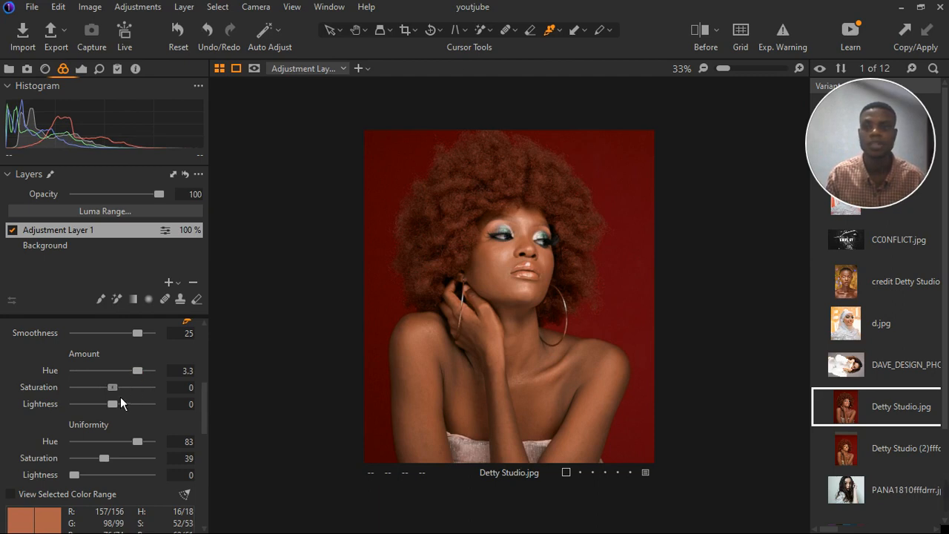
pyautogui.moveTo(120, 397); pyautogui.dragTo(126, 394)
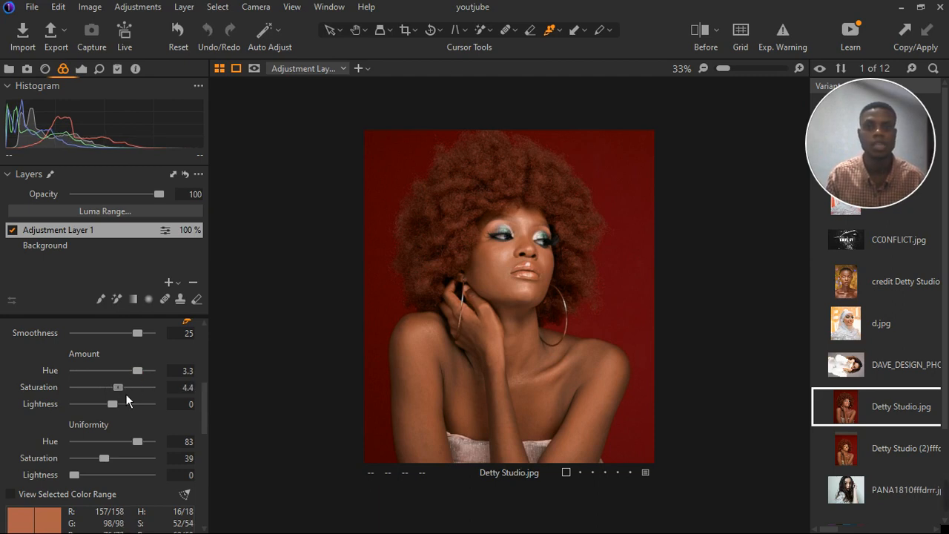
pyautogui.moveTo(125, 394); pyautogui.dragTo(104, 399)
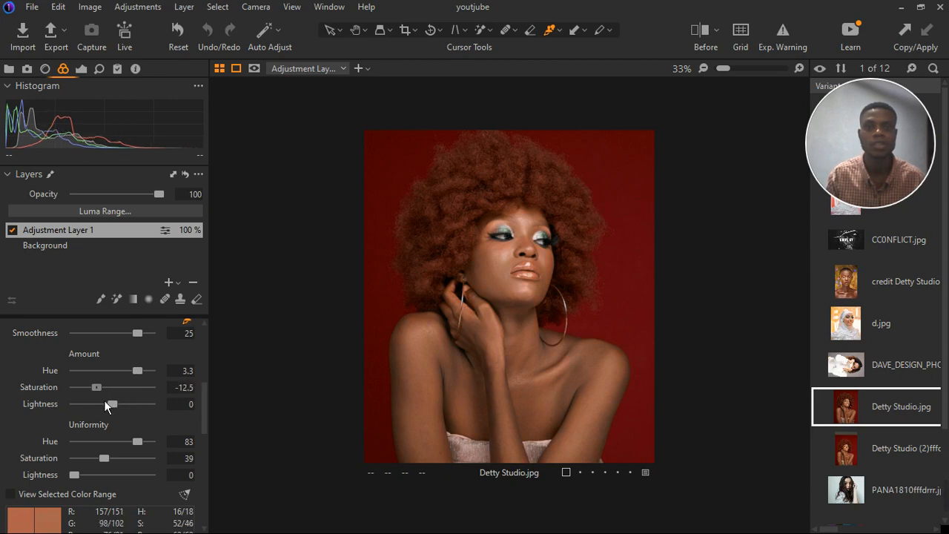
pyautogui.moveTo(104, 400); pyautogui.dragTo(112, 399)
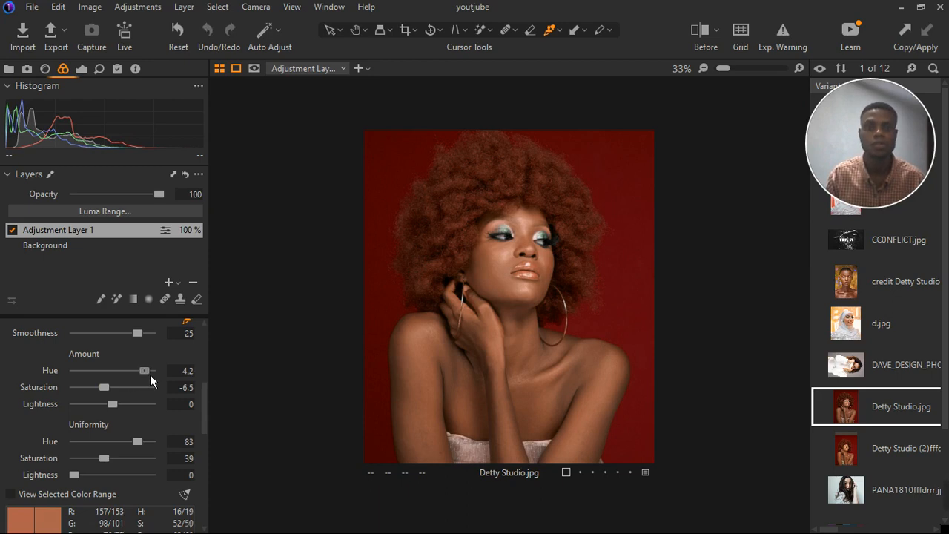
pyautogui.moveTo(149, 374); pyautogui.dragTo(148, 374)
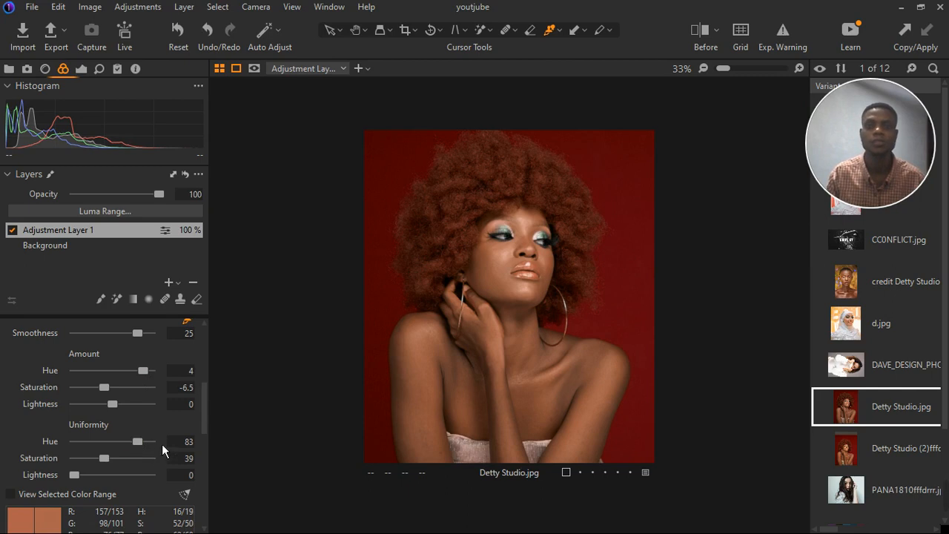
# Add a new empty adjustment layer above the first adjustment layer.
pyautogui.scroll(3, 142, 355)
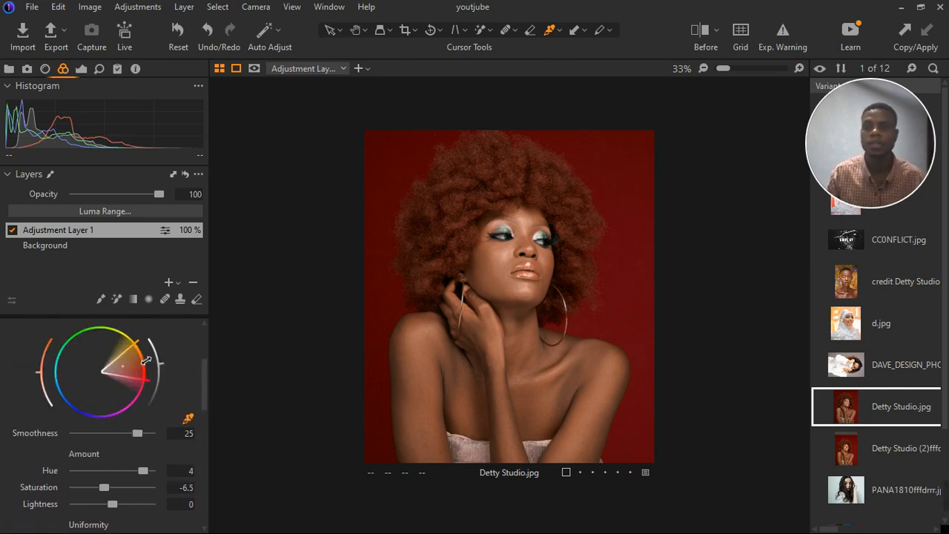
pyautogui.scroll(3, 156, 356)
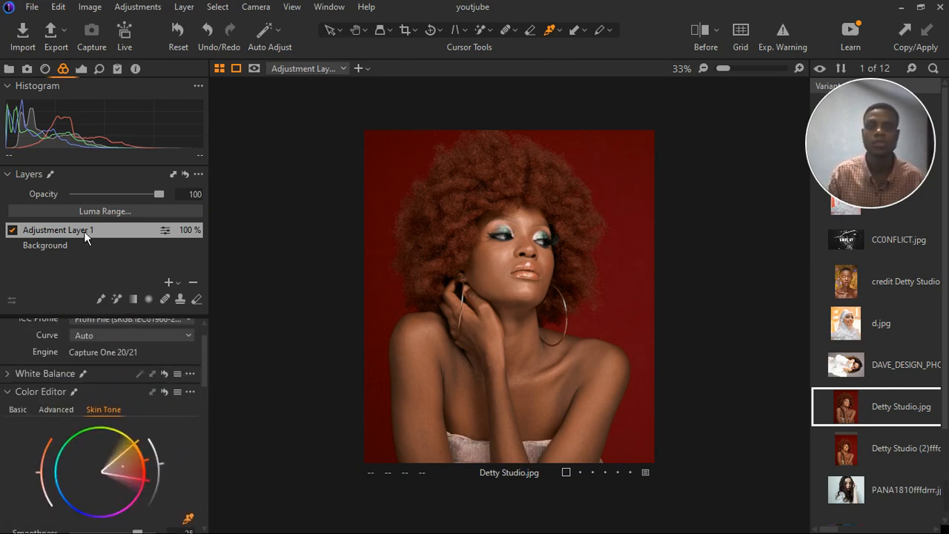
pyautogui.click(178, 284)
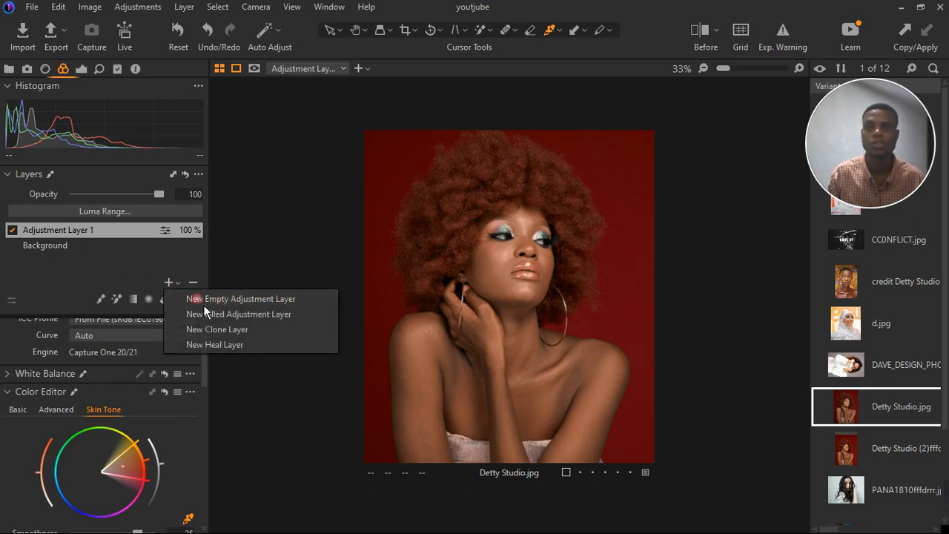
pyautogui.click(203, 304)
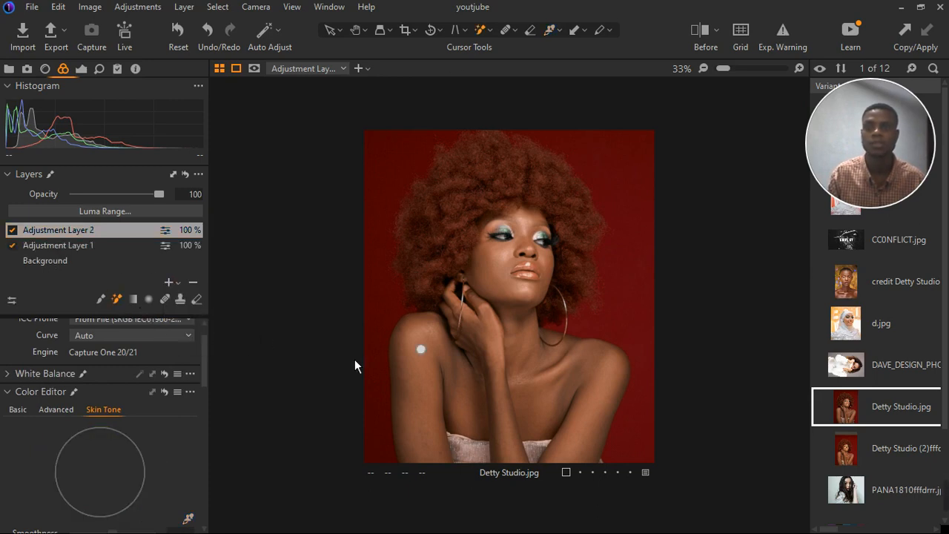
# Paint a mask on the new layer over the arm, neck and chest skin with the mask brush.
pyautogui.scroll(2, 487, 398)
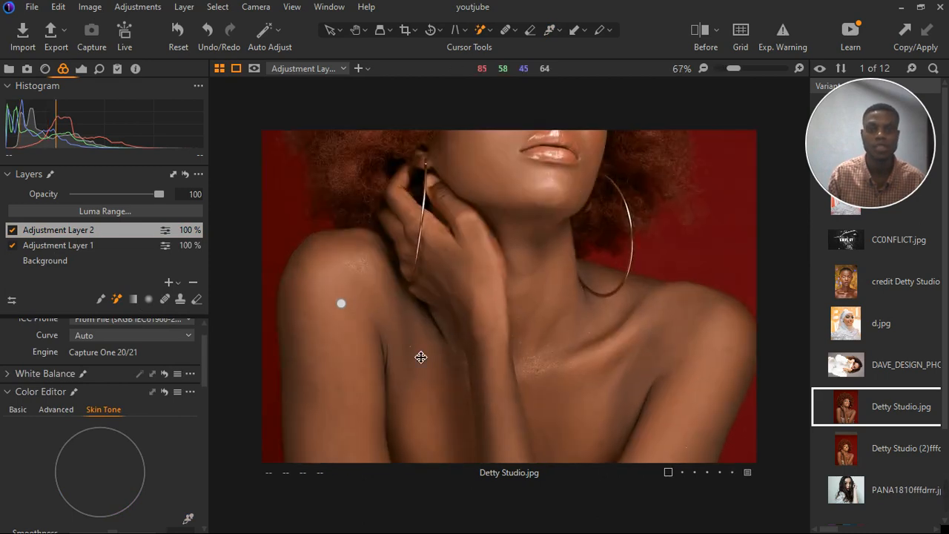
pyautogui.click(420, 357)
pyautogui.scroll(-2, 450, 363)
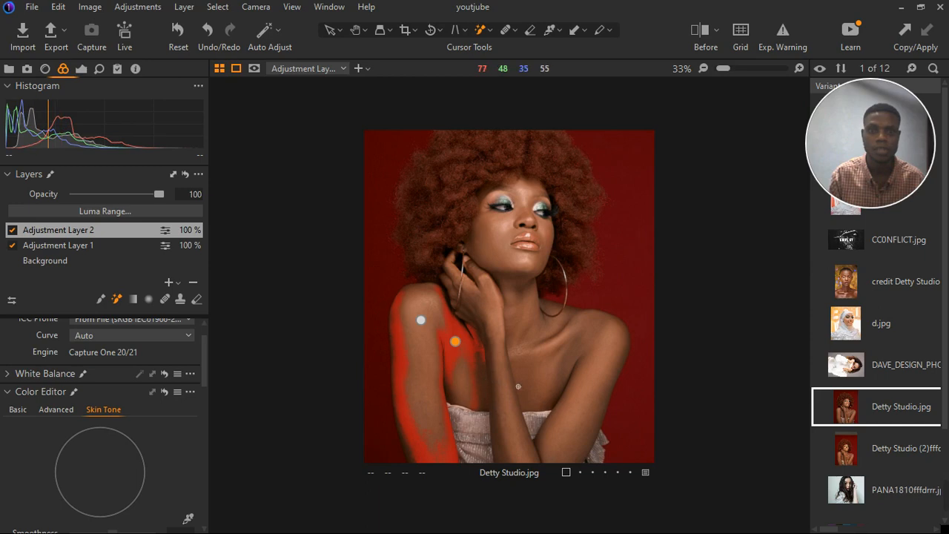
pyautogui.click(565, 371)
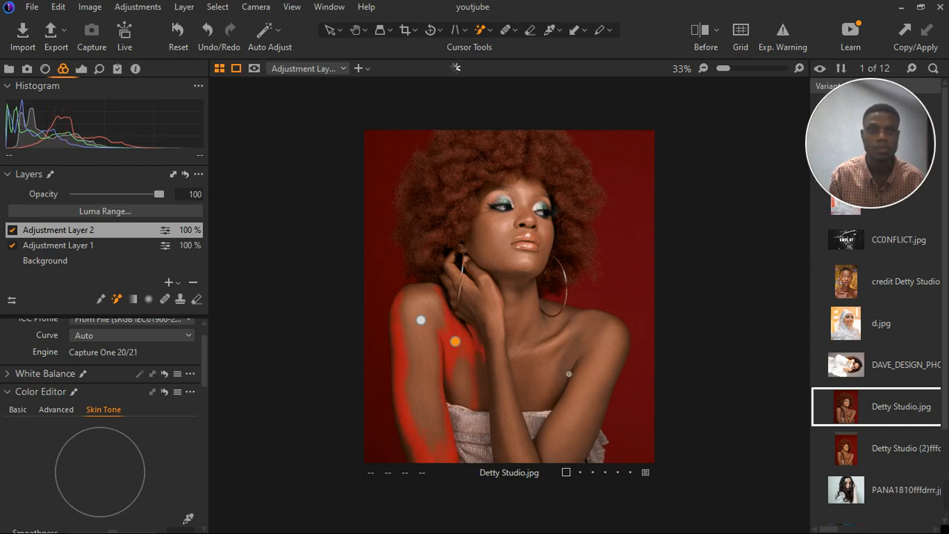
pyautogui.click(566, 387)
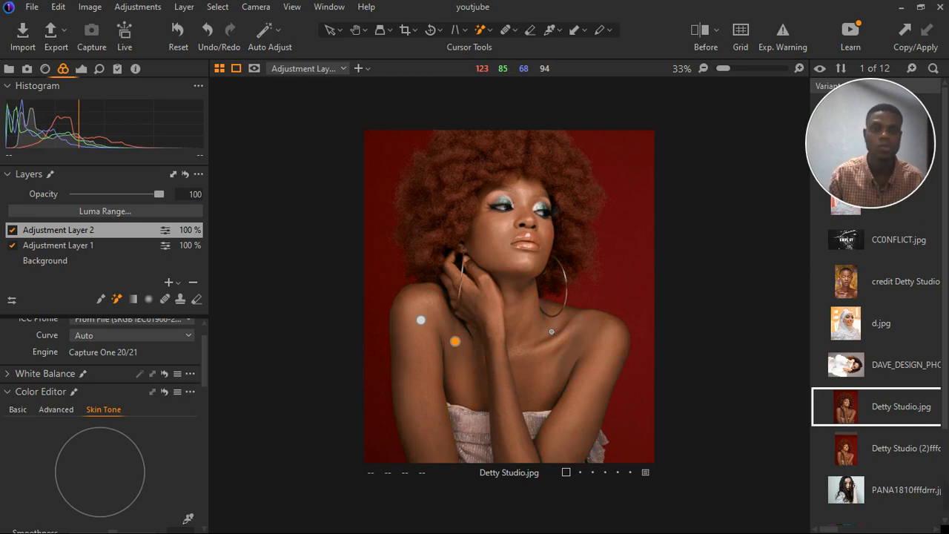
pyautogui.scroll(3, 539, 300)
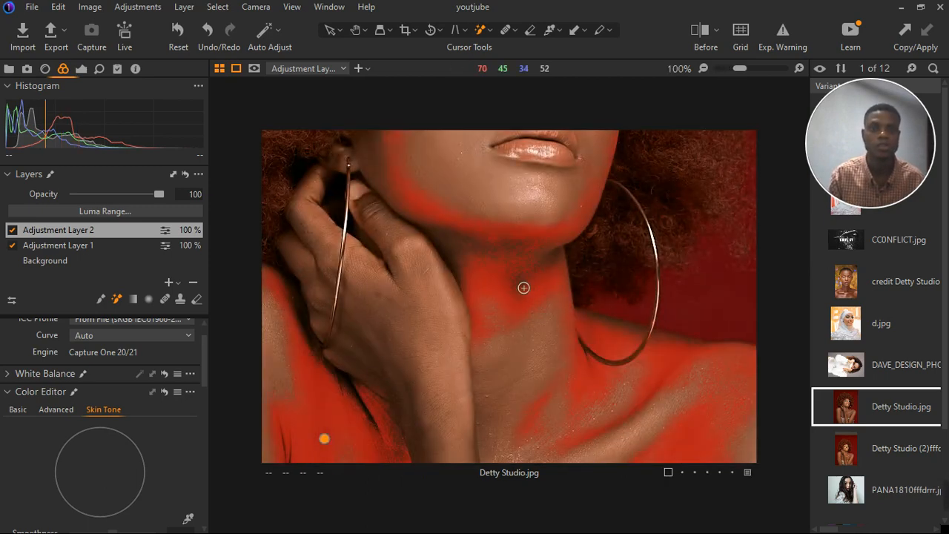
pyautogui.scroll(-2, 518, 294)
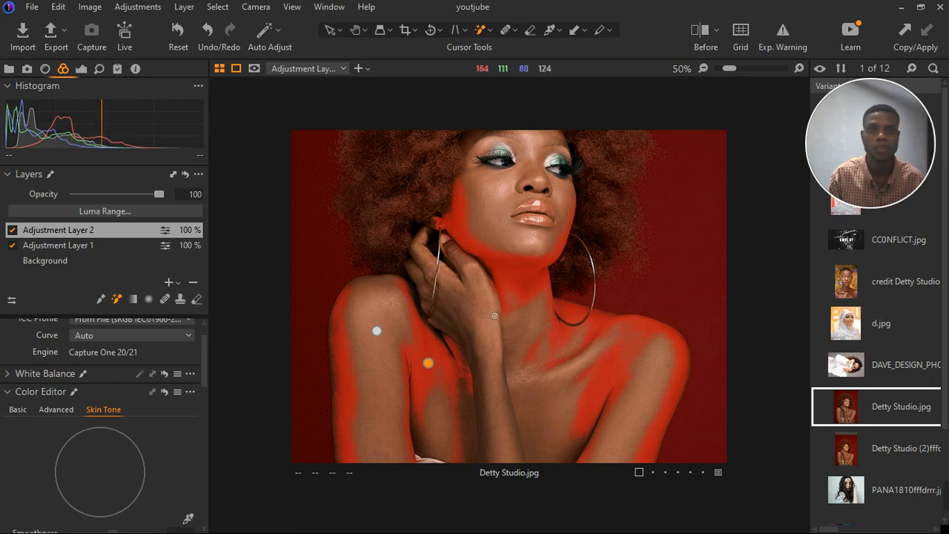
pyautogui.scroll(-1, 492, 316)
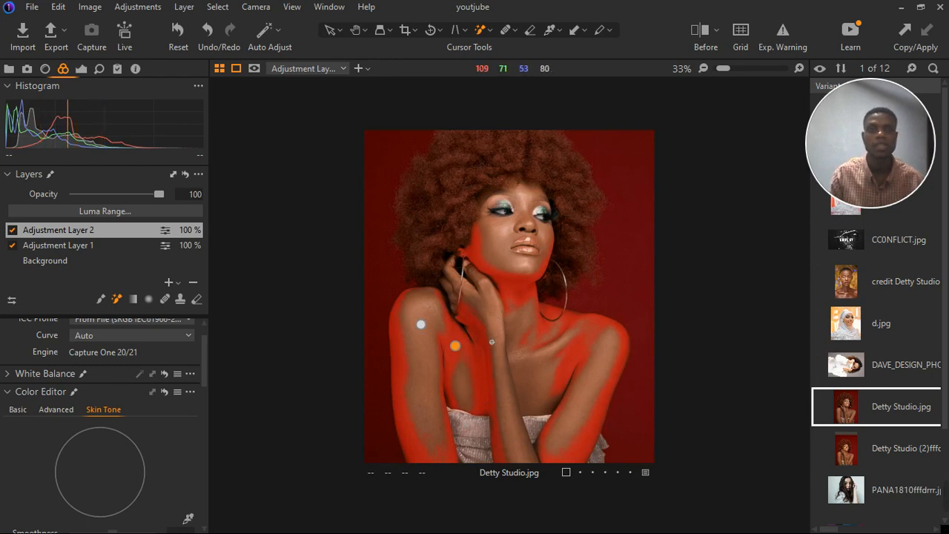
# Hide the mask overlay and review the whole portrait.
pyautogui.press('m')
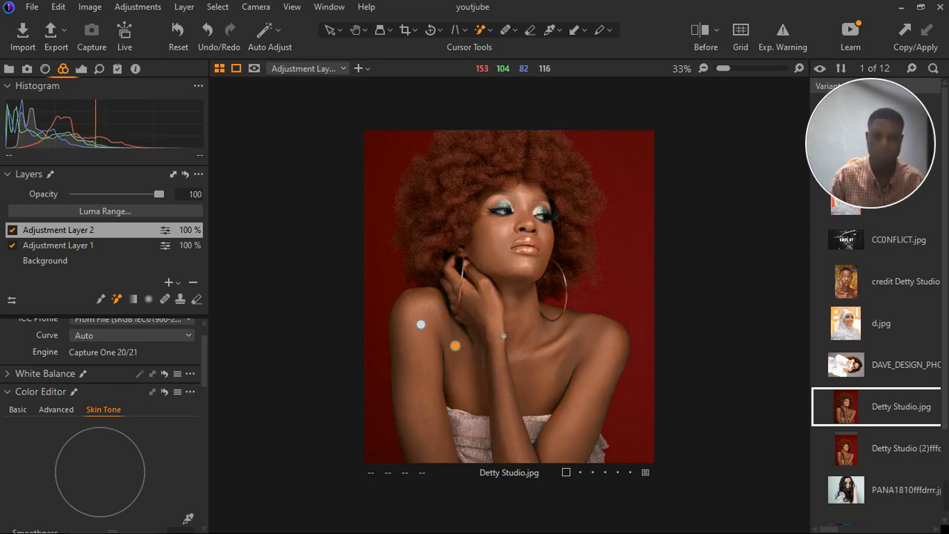
pyautogui.scroll(-1, 506, 336)
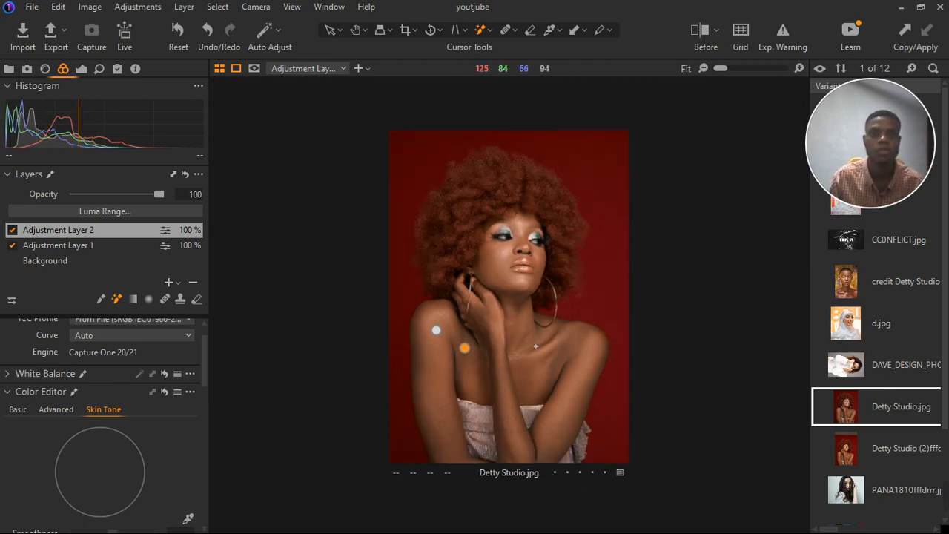
pyautogui.scroll(1, 94, 370)
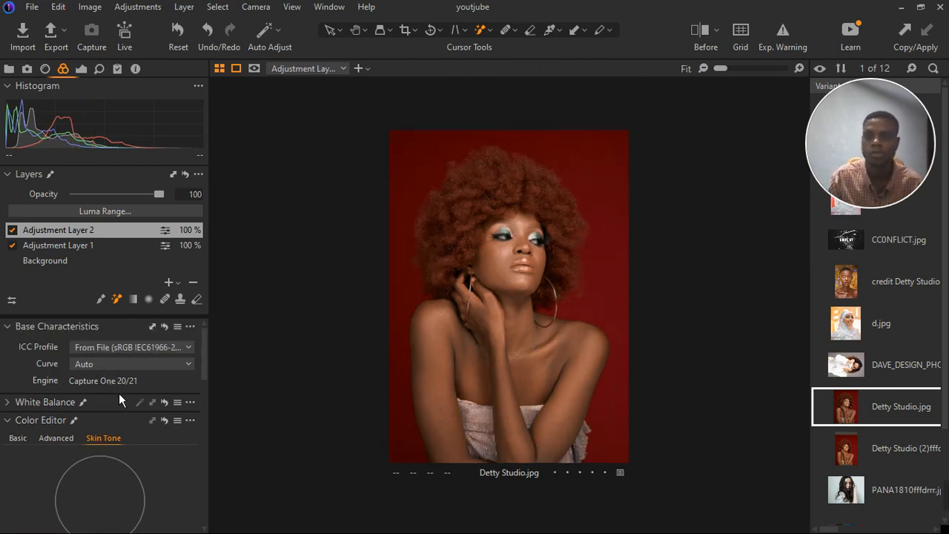
pyautogui.scroll(-3, 119, 394)
# Pick the skin tone from the shoulder with the Skin Tone color picker.
pyautogui.click(188, 448)
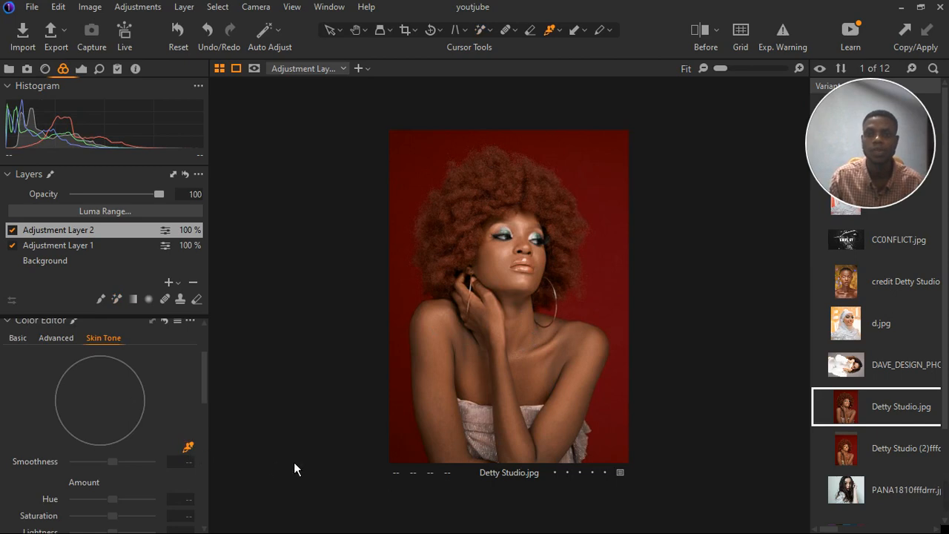
pyautogui.hotkey('ctrl', '+')
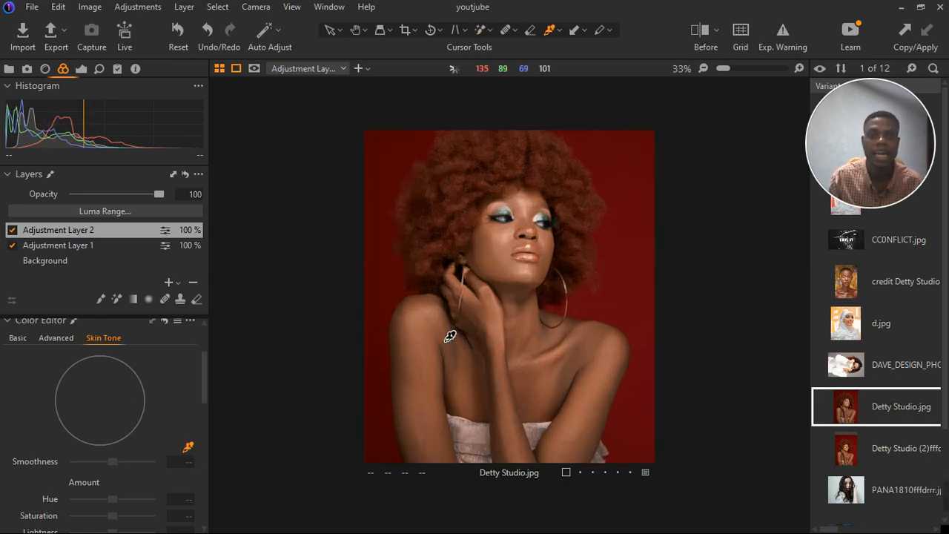
pyautogui.click(429, 329)
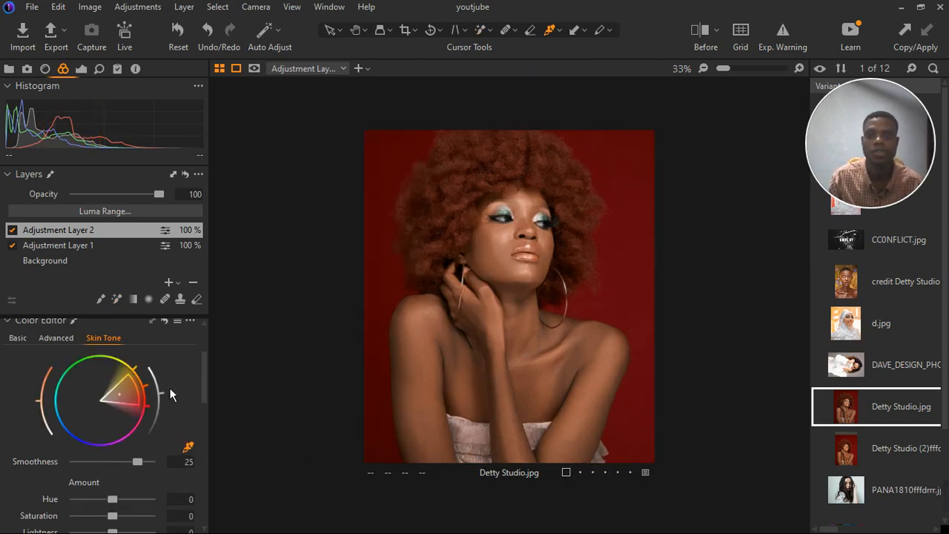
# Set the skin tone Uniformity Hue to 98, Amount Hue to 3.5 and Amount Saturation to 14.2.
pyautogui.scroll(-3, 155, 455)
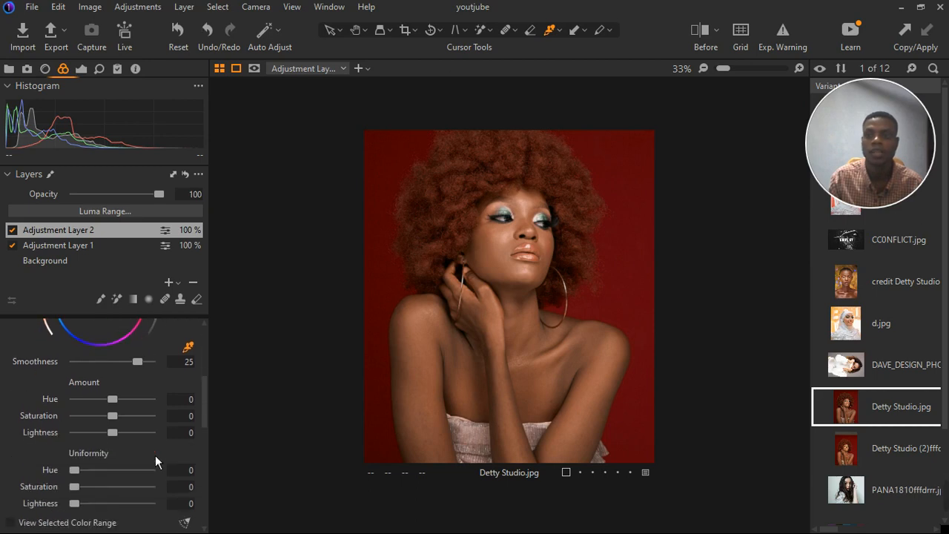
pyautogui.moveTo(76, 470); pyautogui.dragTo(159, 468)
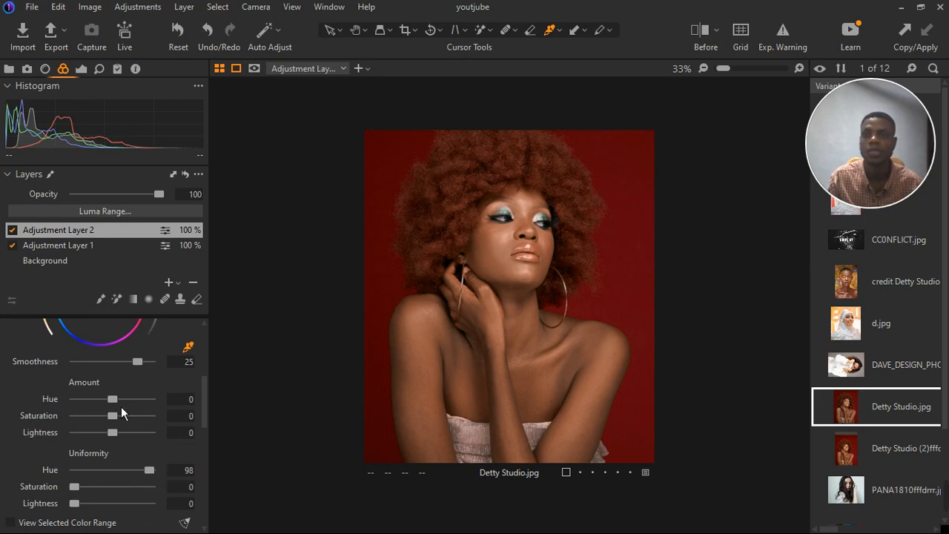
pyautogui.moveTo(112, 399); pyautogui.dragTo(151, 398)
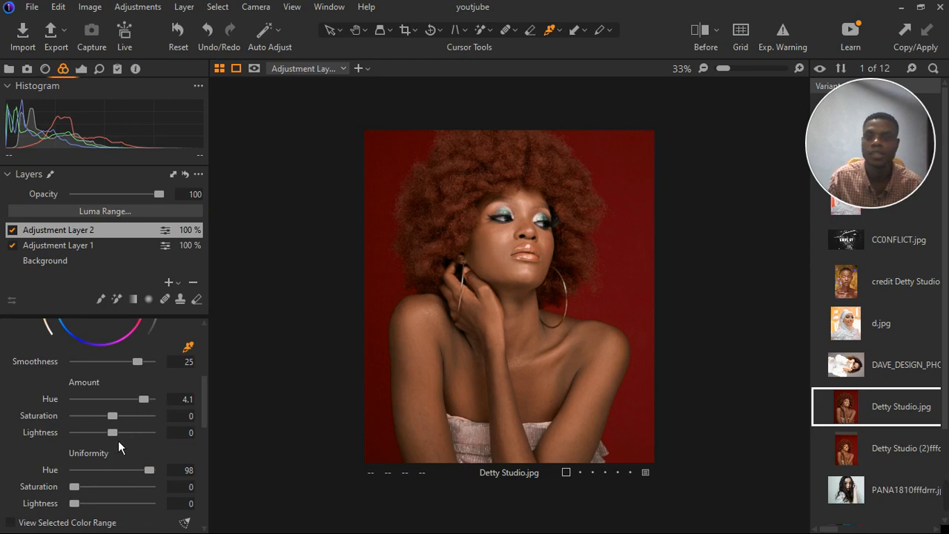
pyautogui.moveTo(123, 423); pyautogui.dragTo(140, 417)
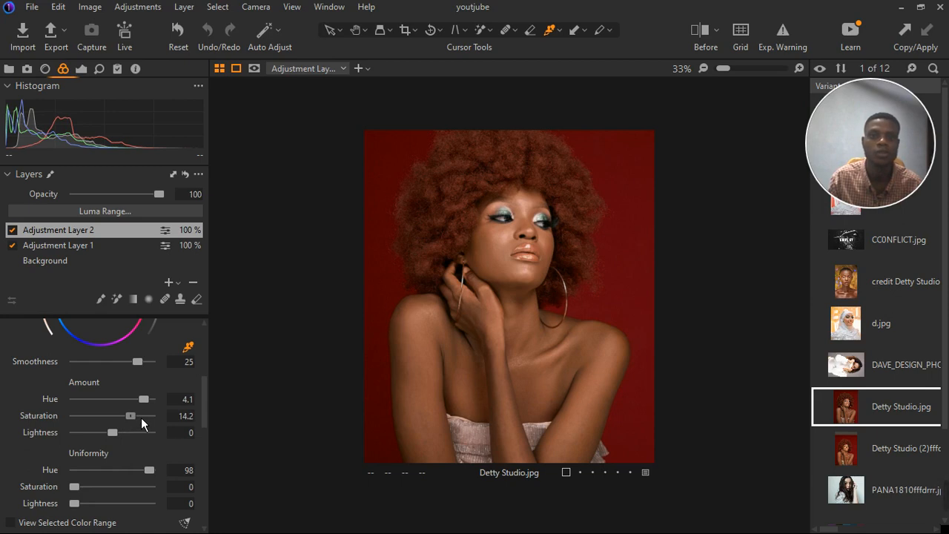
pyautogui.click(141, 417)
pyautogui.moveTo(148, 409); pyautogui.dragTo(143, 408)
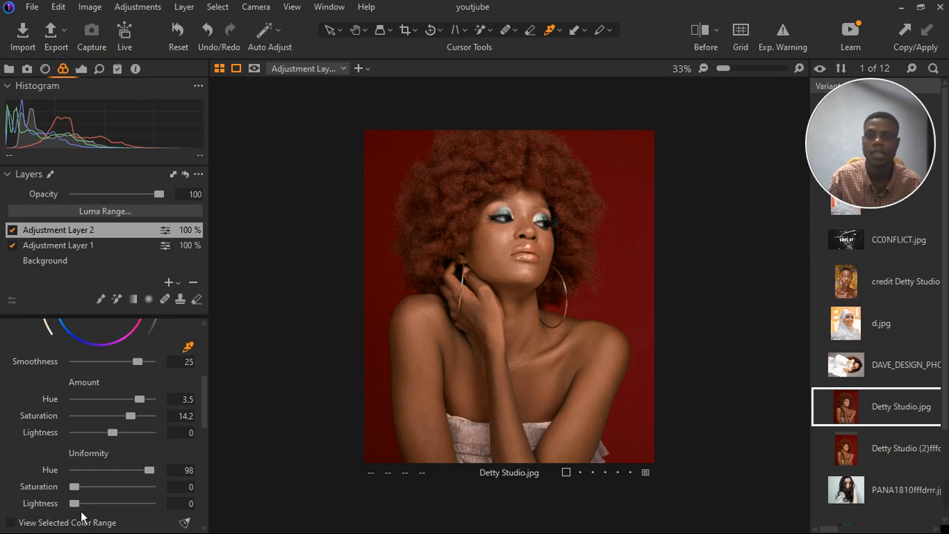
# Set the skin tone Uniformity Lightness to 7 and Amount Lightness to 0.5.
pyautogui.moveTo(81, 517); pyautogui.dragTo(86, 510)
pyautogui.click(112, 432)
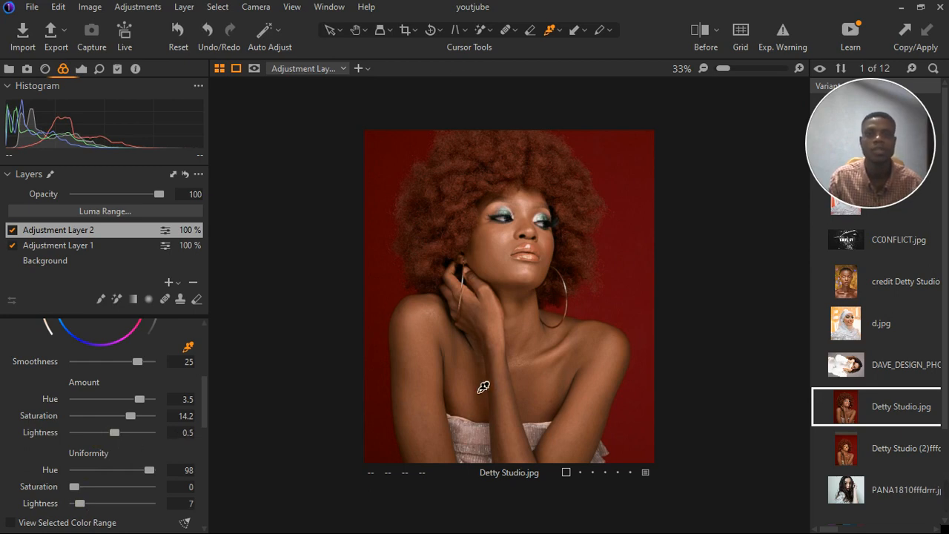
pyautogui.scroll(-1, 501, 377)
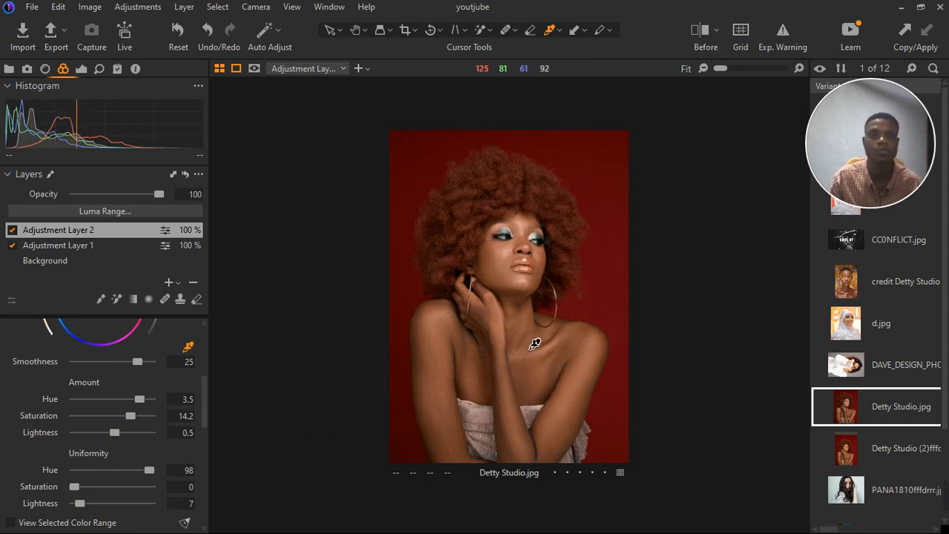
pyautogui.scroll(1, 515, 217)
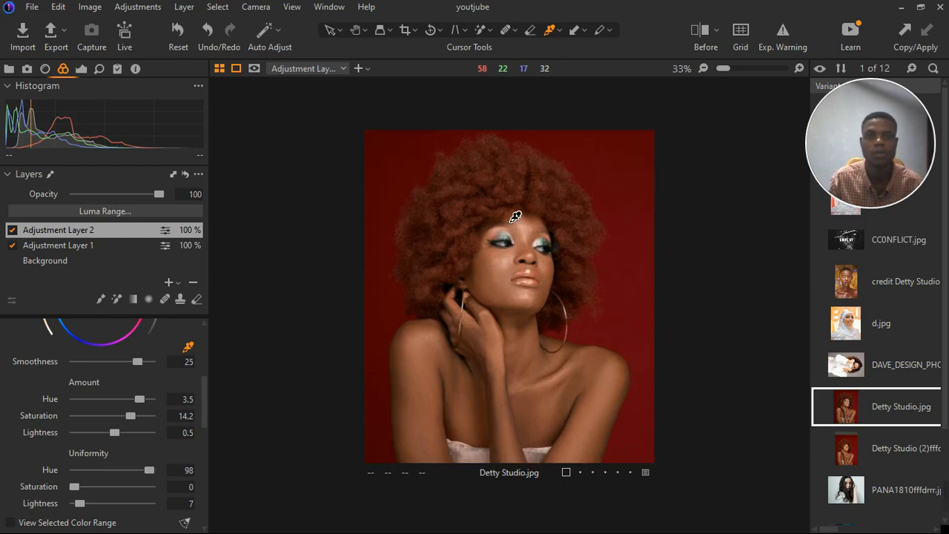
# Add a new filled adjustment layer above the existing ones.
pyautogui.scroll(-1, 515, 217)
pyautogui.scroll(4, 101, 358)
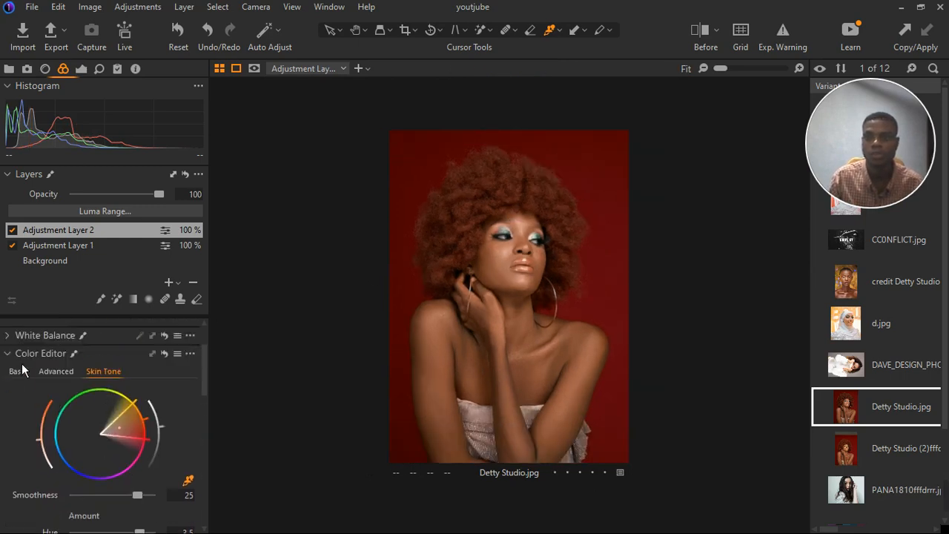
pyautogui.click(15, 356)
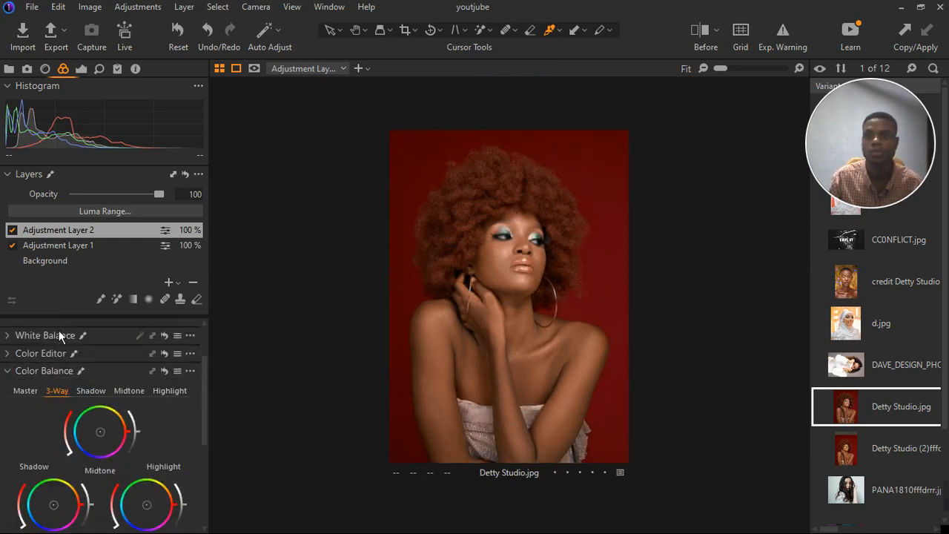
pyautogui.click(169, 281)
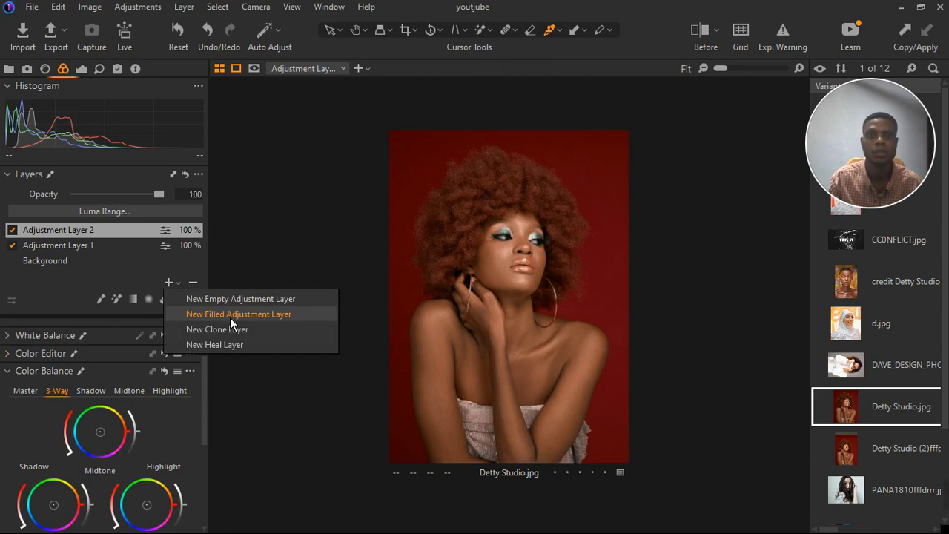
pyautogui.click(229, 317)
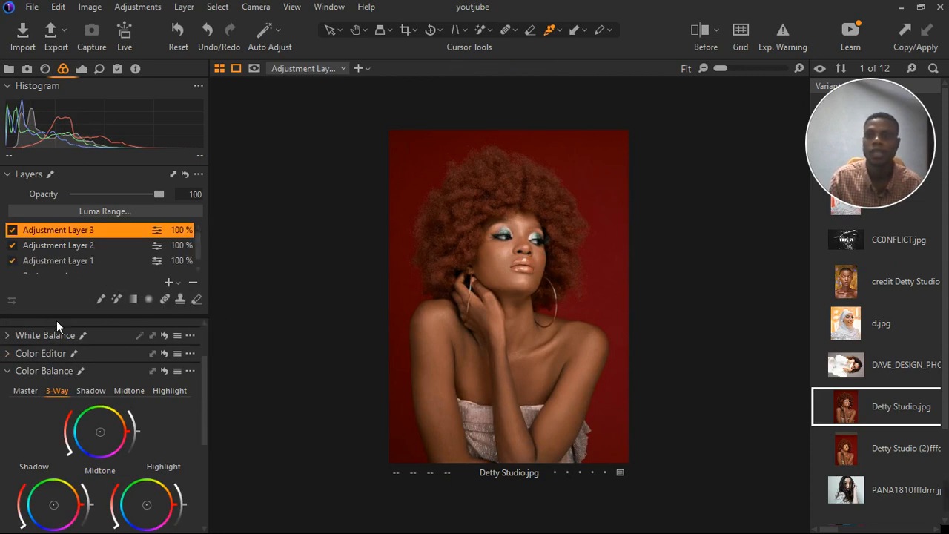
# On the new layer, set the High Dynamic Range White to 36 and Highlight to 93.
pyautogui.click(85, 73)
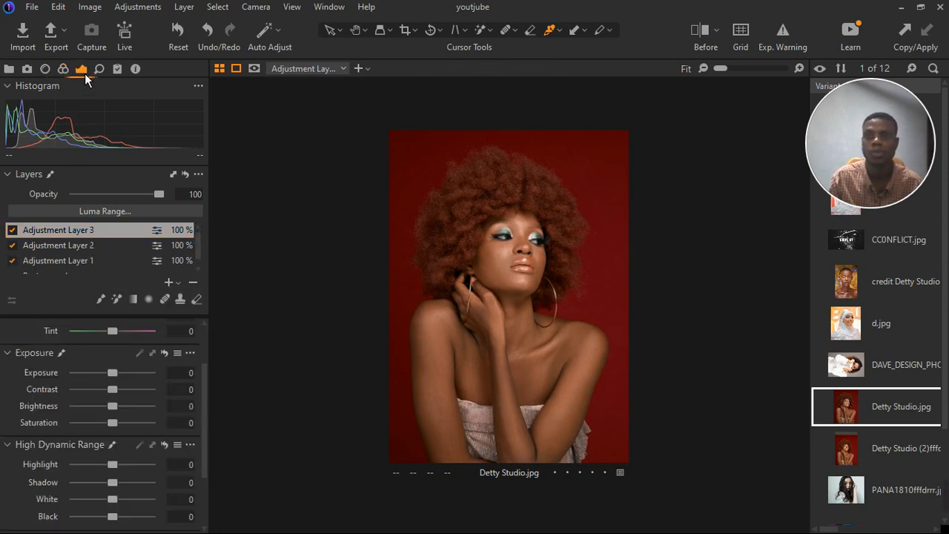
pyautogui.scroll(-1, 102, 461)
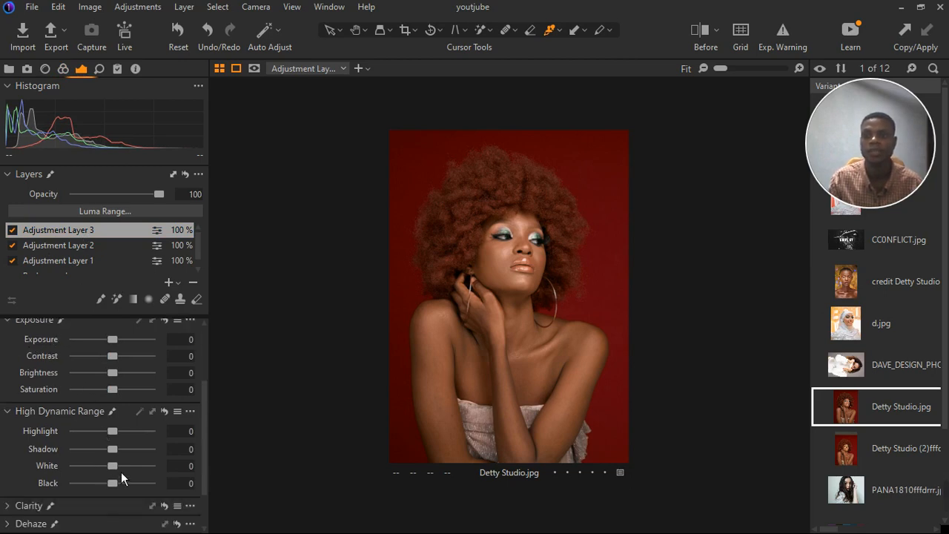
pyautogui.moveTo(121, 471); pyautogui.dragTo(135, 466)
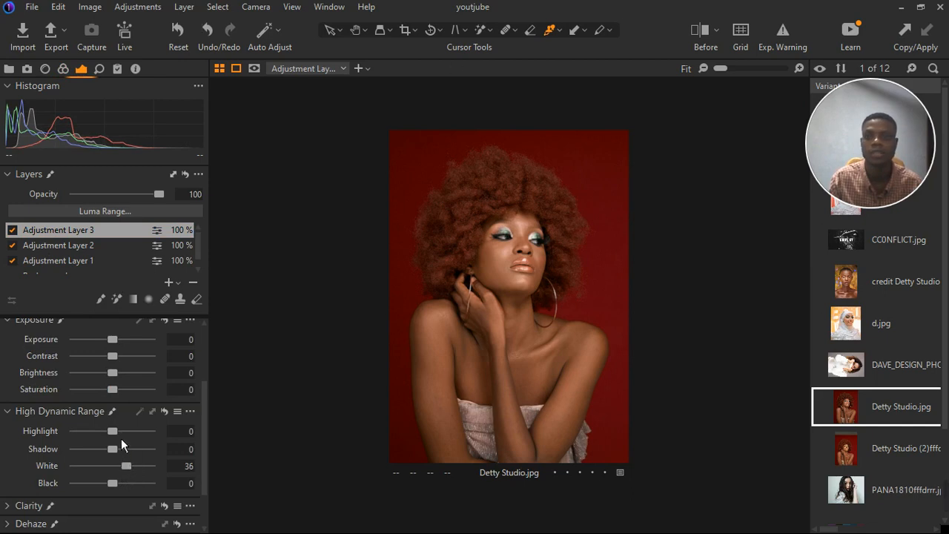
pyautogui.moveTo(121, 435); pyautogui.dragTo(156, 433)
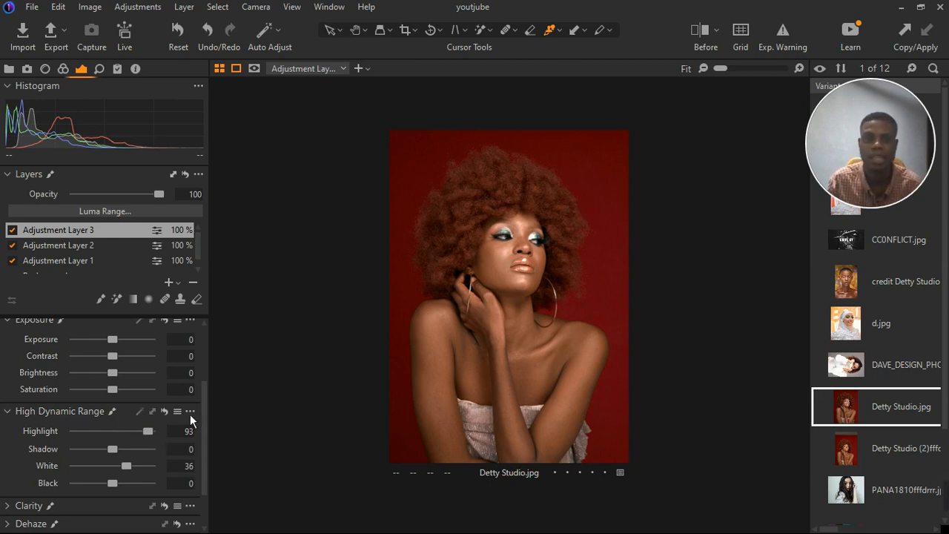
pyautogui.click(480, 260)
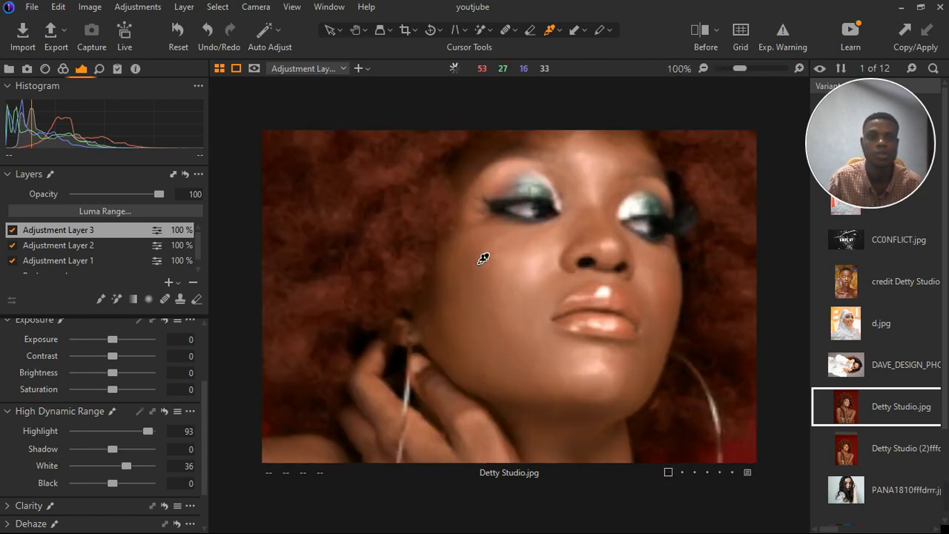
pyautogui.click(482, 259)
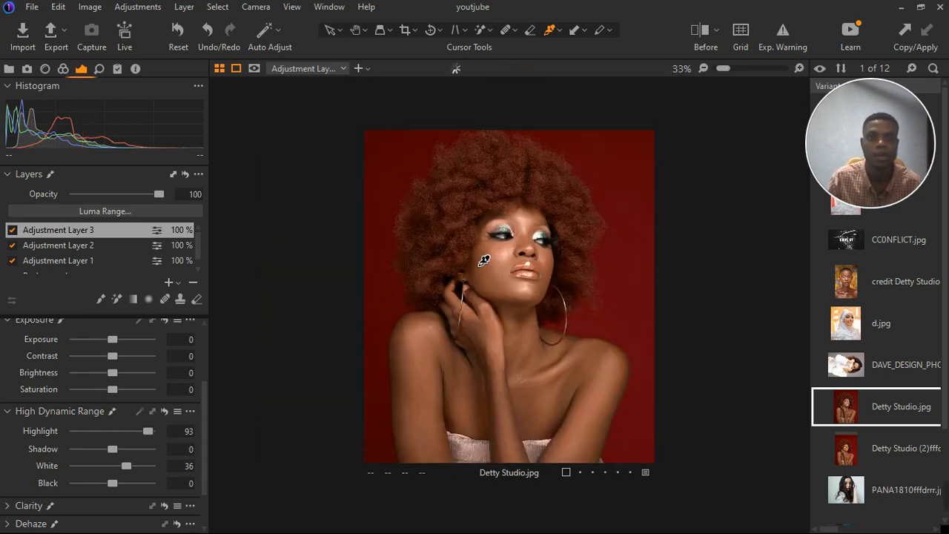
pyautogui.scroll(-1, 484, 260)
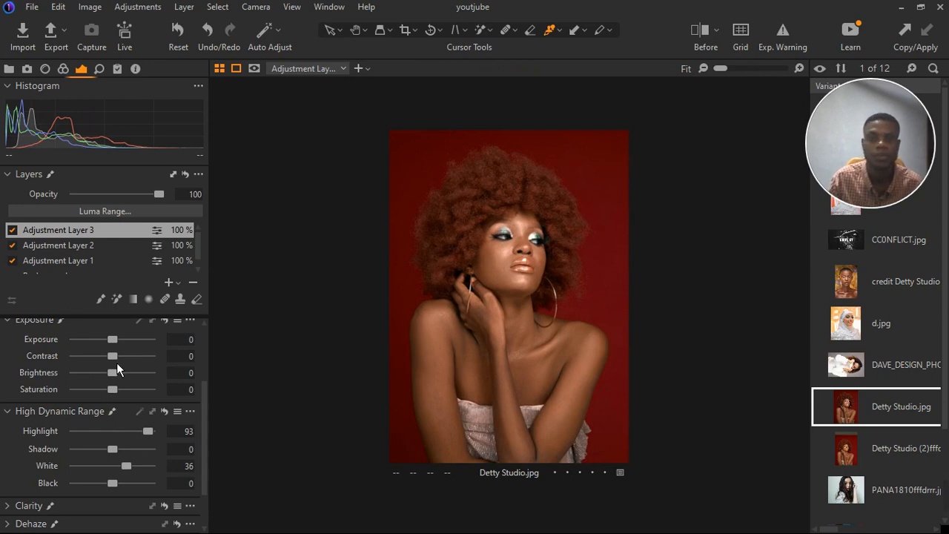
# Add a new empty adjustment layer and mask the red background with the Magic Brush.
pyautogui.click(178, 282)
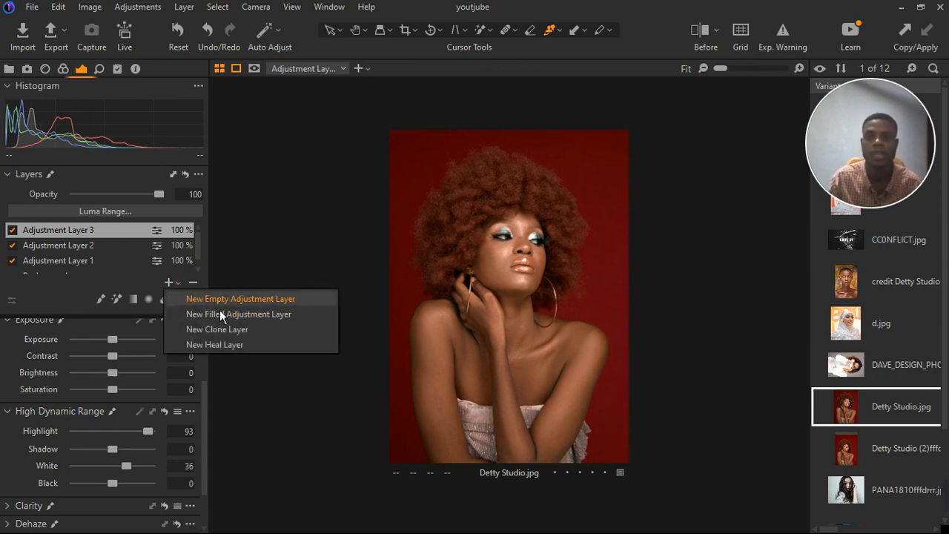
pyautogui.click(221, 299)
pyautogui.click(116, 300)
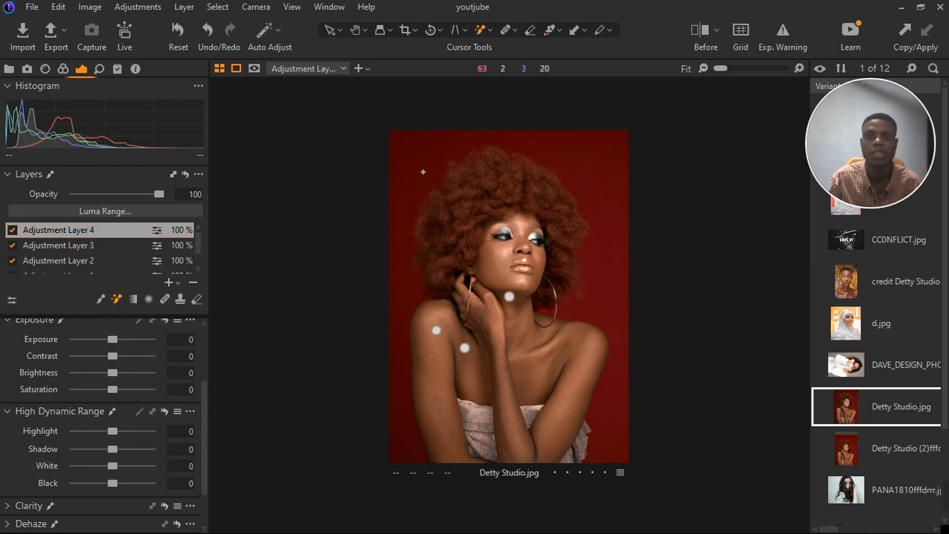
pyautogui.click(411, 151)
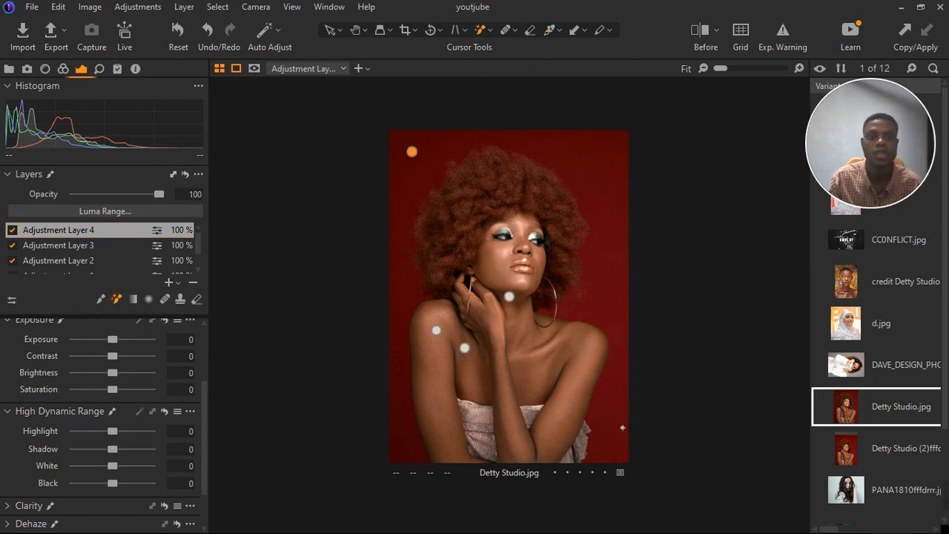
pyautogui.click(410, 442)
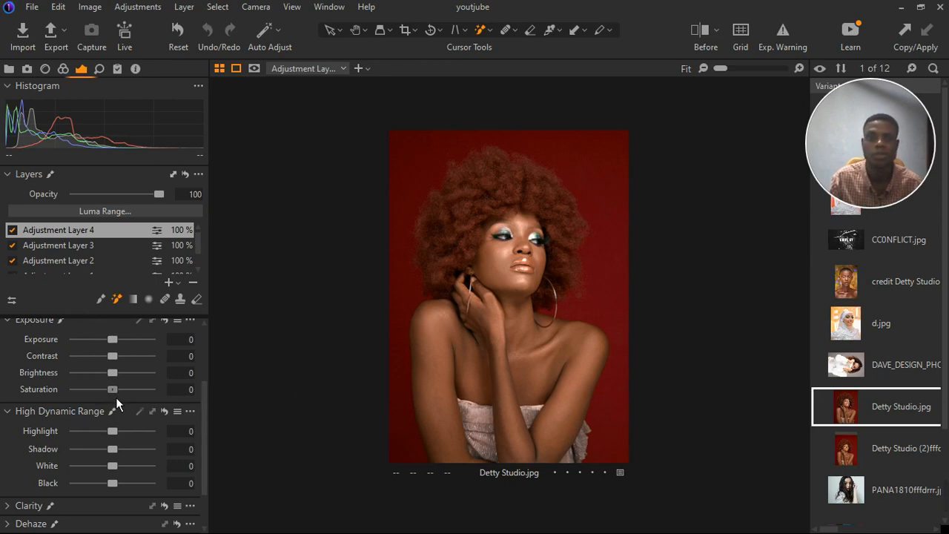
# Darken the masked layer with Exposure -0.58 and Brightness -2, keeping Saturation at 0.
pyautogui.moveTo(116, 397); pyautogui.dragTo(115, 398)
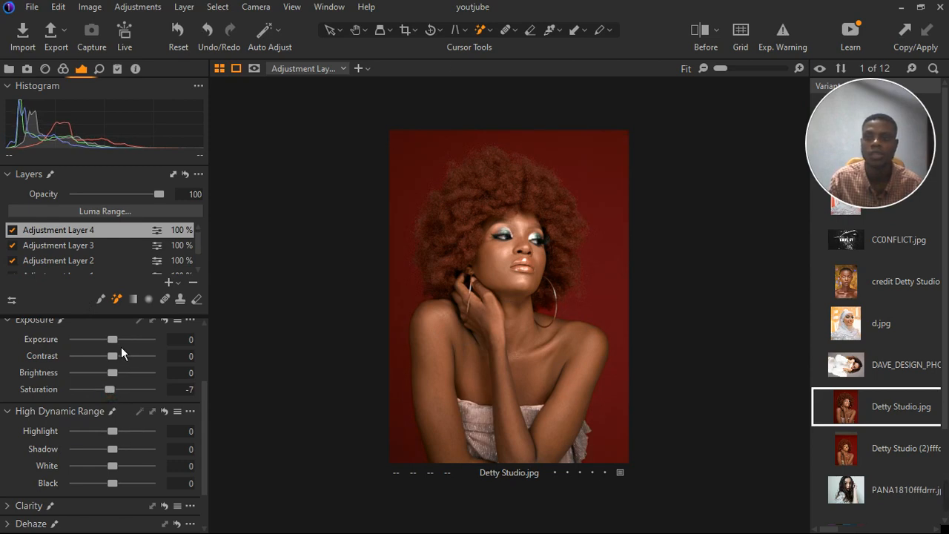
pyautogui.moveTo(117, 344); pyautogui.dragTo(113, 345)
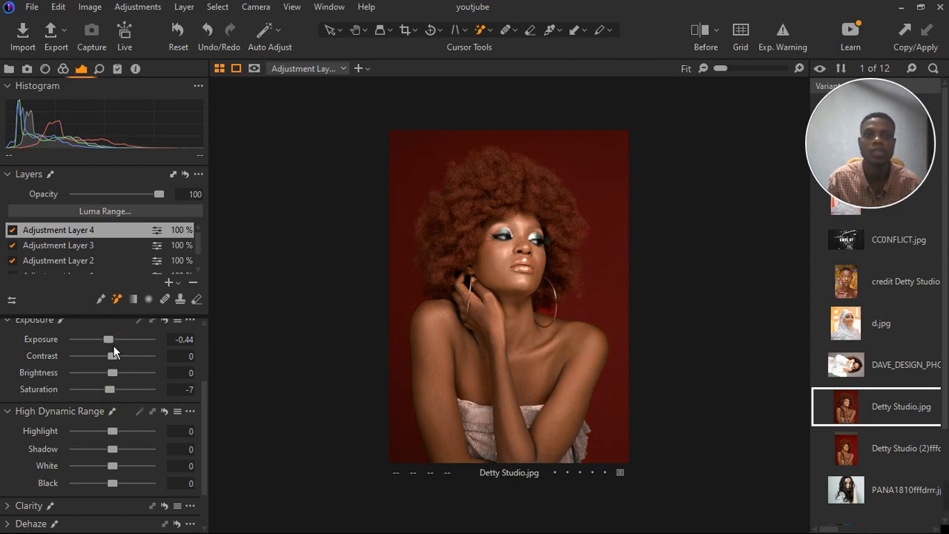
pyautogui.moveTo(117, 389); pyautogui.dragTo(122, 390)
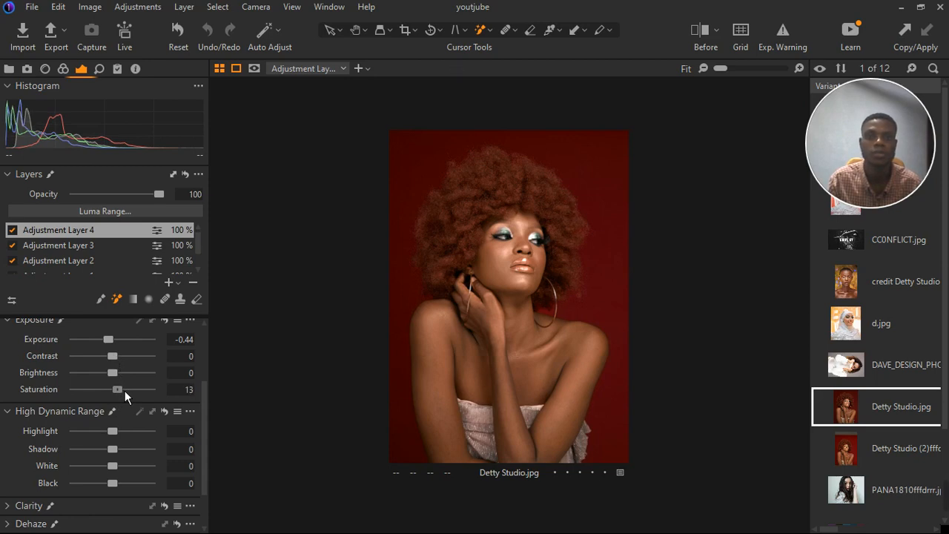
pyautogui.doubleClick(125, 390)
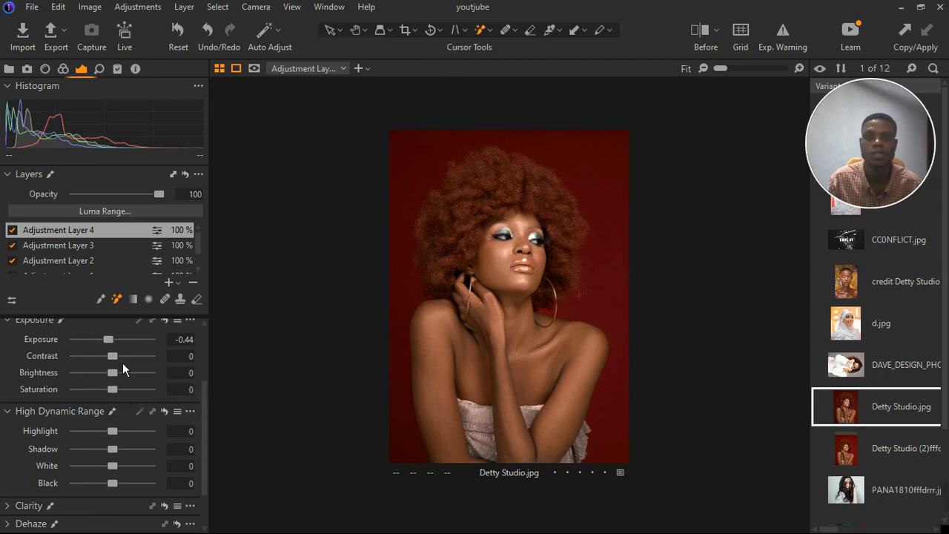
pyautogui.moveTo(110, 344); pyautogui.dragTo(114, 344)
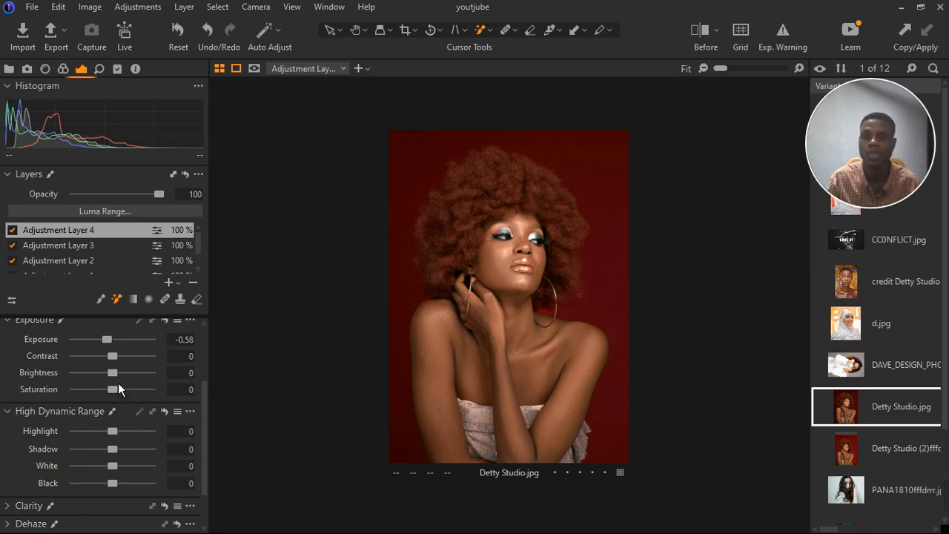
pyautogui.moveTo(117, 381); pyautogui.dragTo(116, 380)
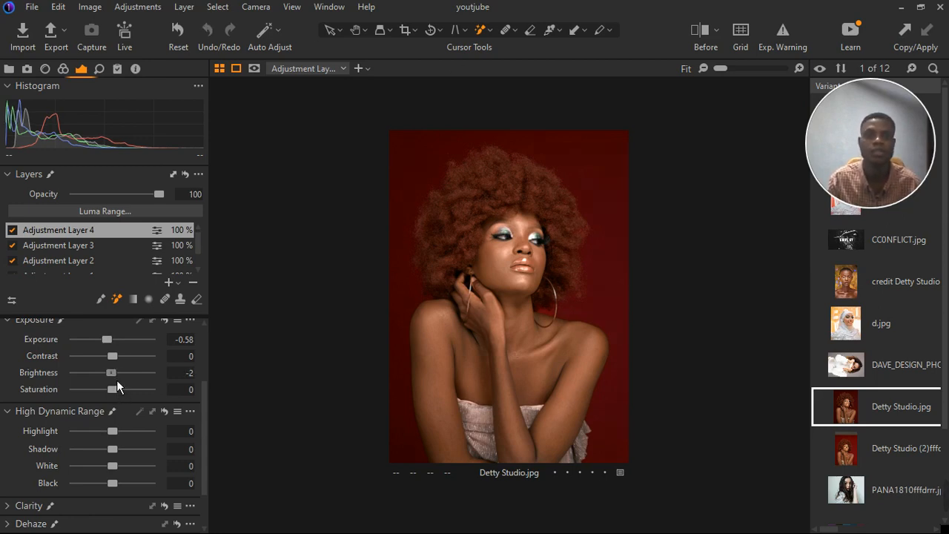
pyautogui.moveTo(116, 390); pyautogui.dragTo(120, 391)
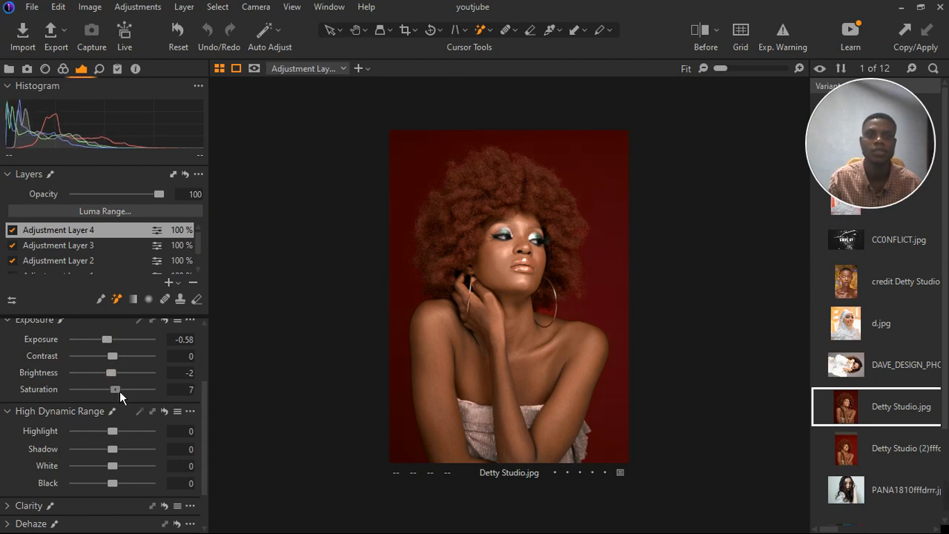
pyautogui.doubleClick(120, 390)
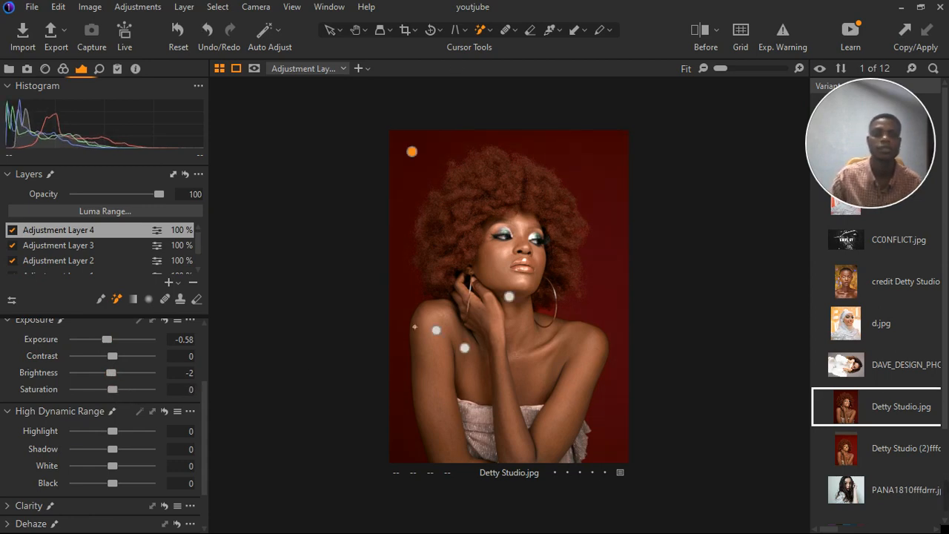
pyautogui.scroll(5, 535, 245)
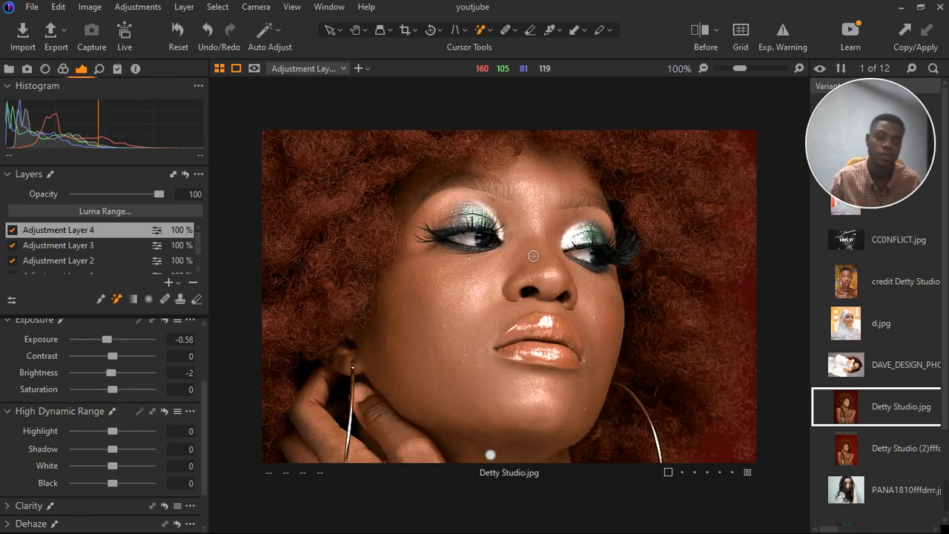
pyautogui.scroll(-5, 533, 255)
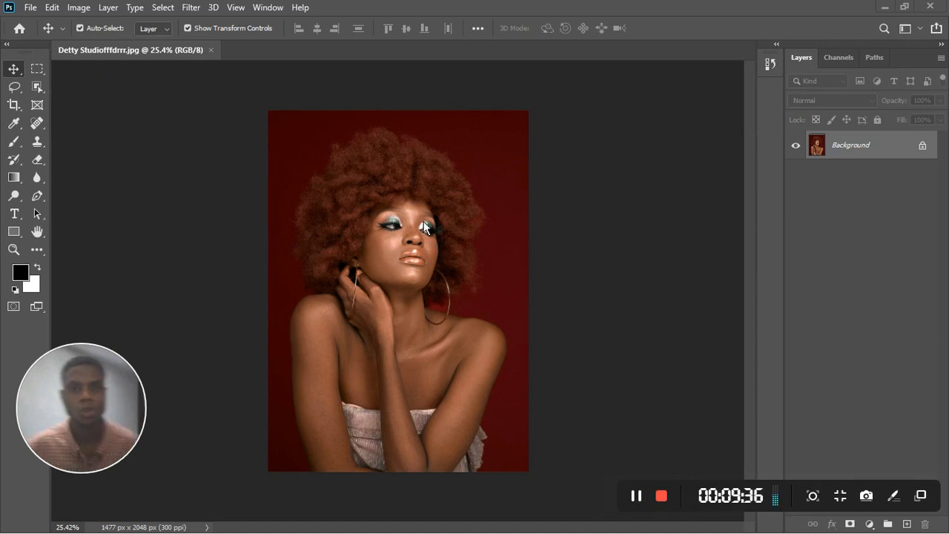
# Switch to Photoshop and unlock the portrait's Background layer.
pyautogui.scroll(1, 424, 220)
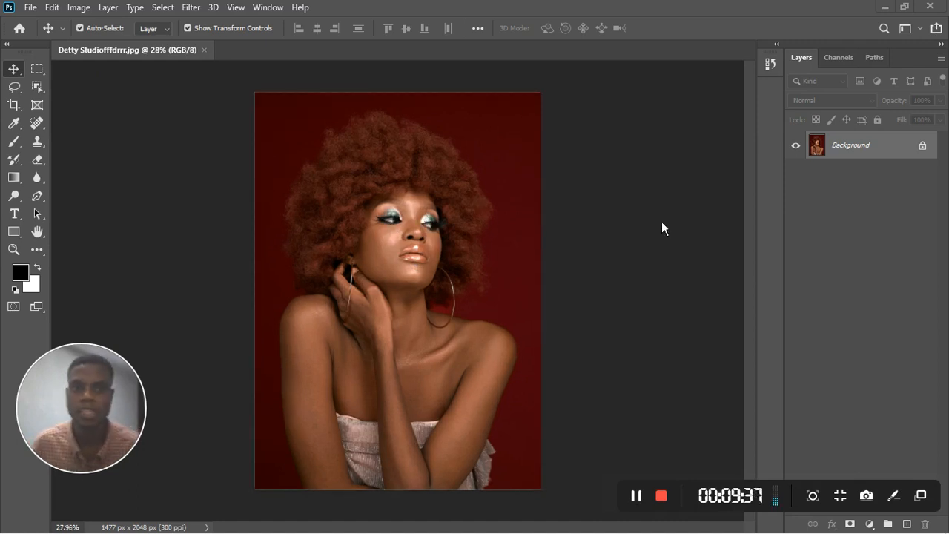
pyautogui.click(924, 147)
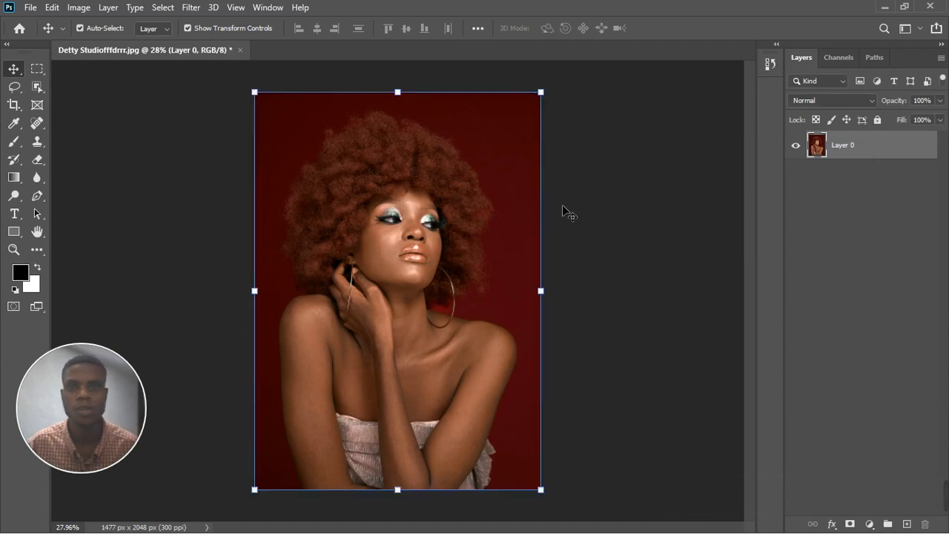
# Zoom in to examine the skin texture on the face, neck and shoulder.
pyautogui.scroll(5, 355, 236)
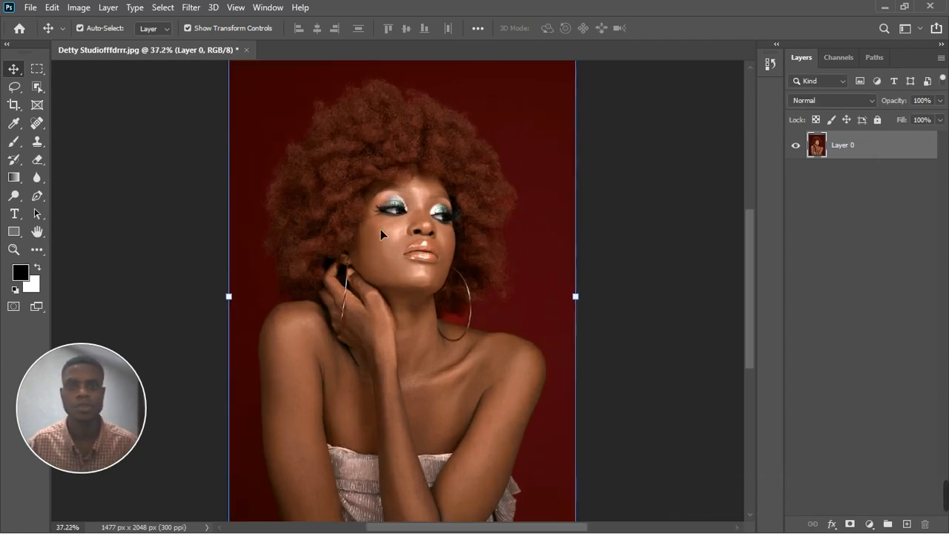
pyautogui.scroll(1, 410, 235)
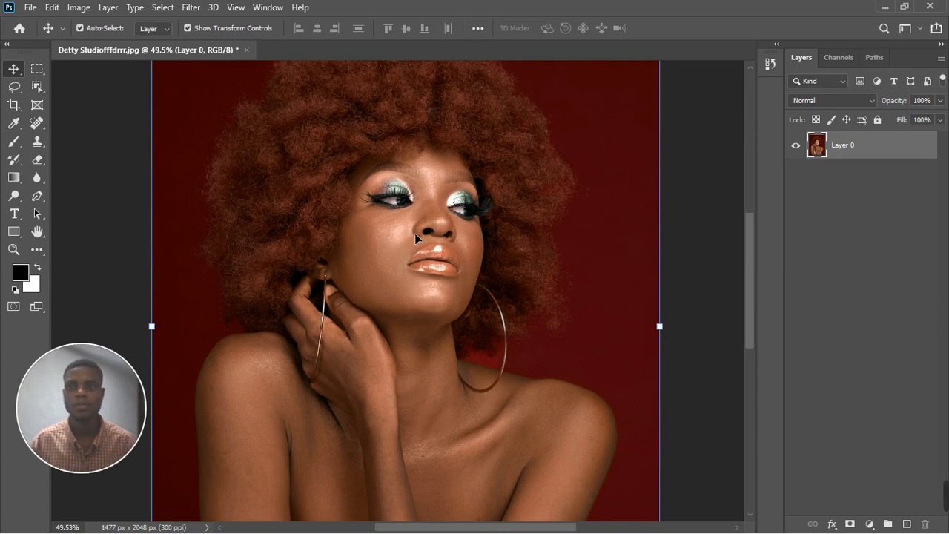
pyautogui.scroll(-3, 415, 233)
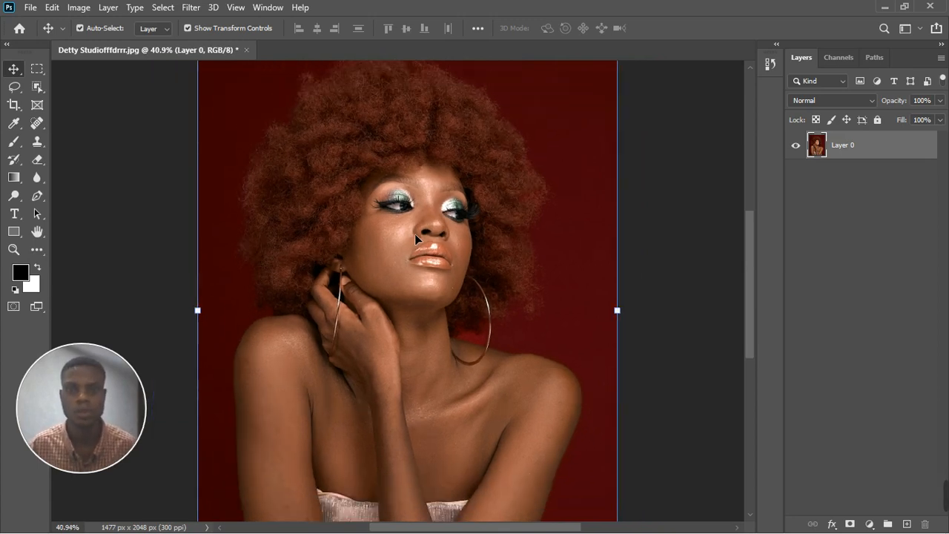
pyautogui.scroll(3, 534, 404)
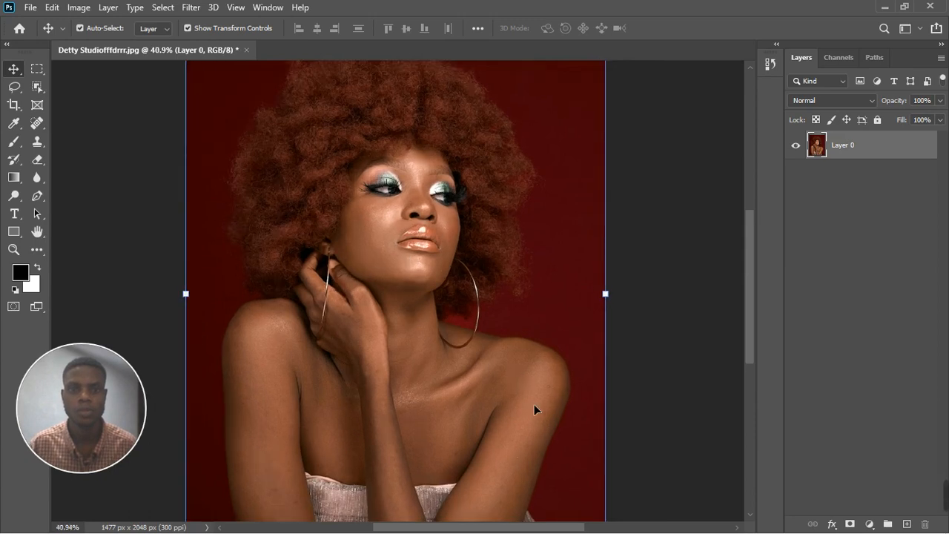
pyautogui.scroll(4, 562, 375)
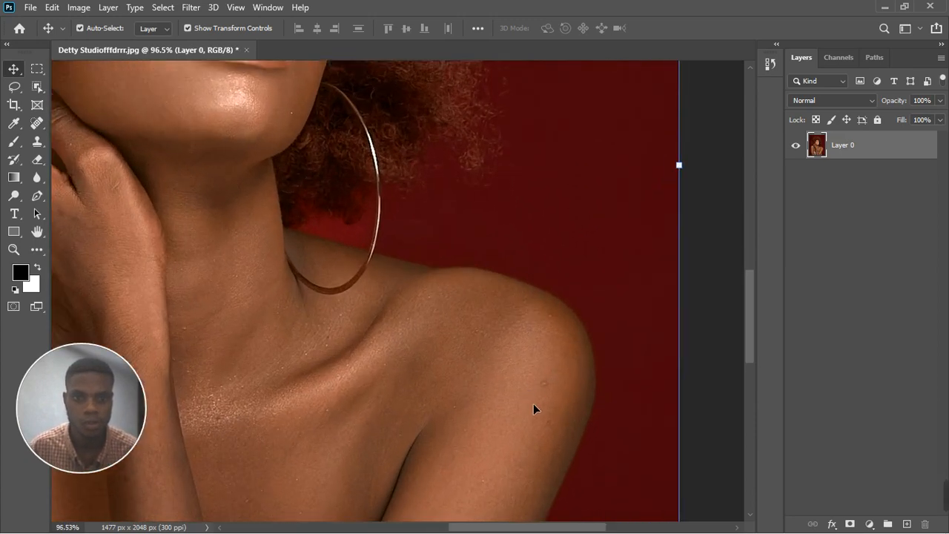
pyautogui.scroll(-4, 545, 385)
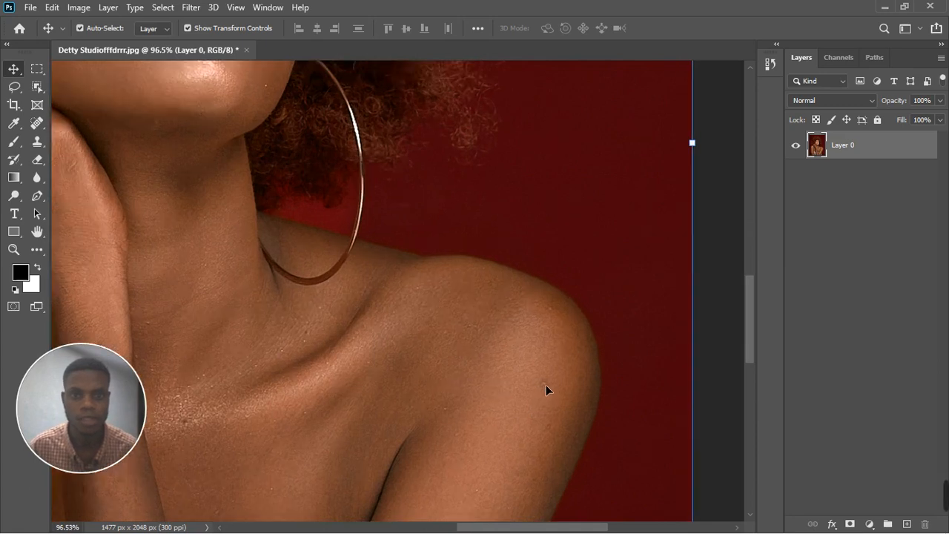
pyautogui.scroll(-3, 545, 384)
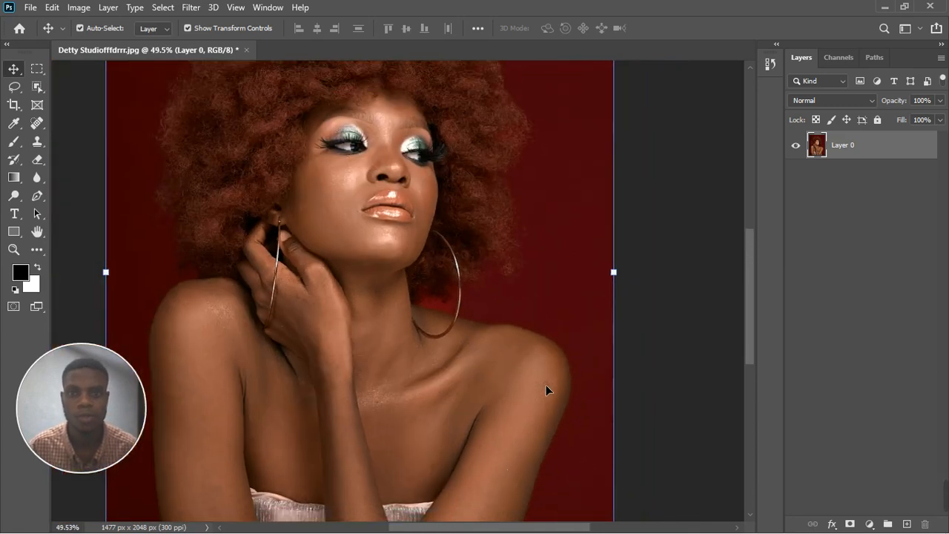
pyautogui.scroll(-1, 500, 396)
pyautogui.scroll(-4, 500, 396)
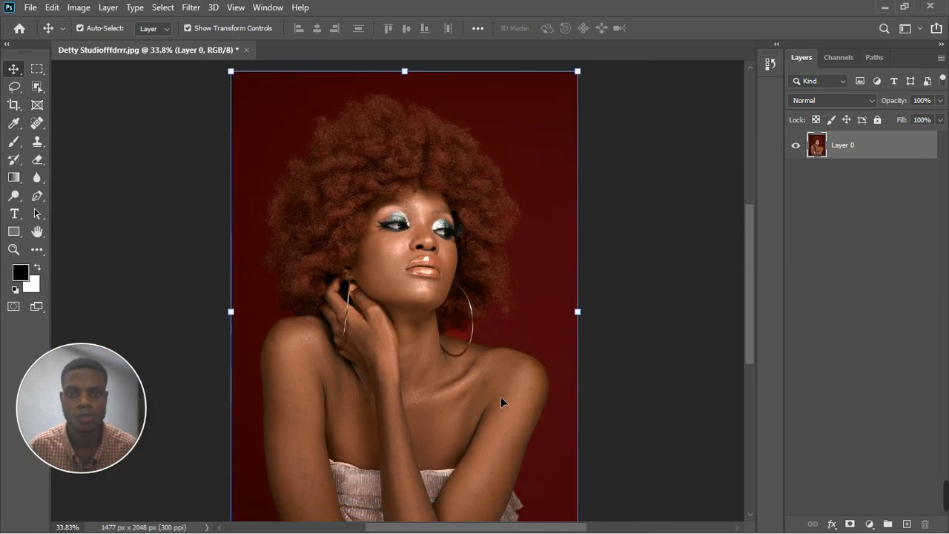
# Hide the top layer copy and apply a Gaussian Blur of radius 3.3 pixels to the middle copy.
pyautogui.scroll(1, 337, 222)
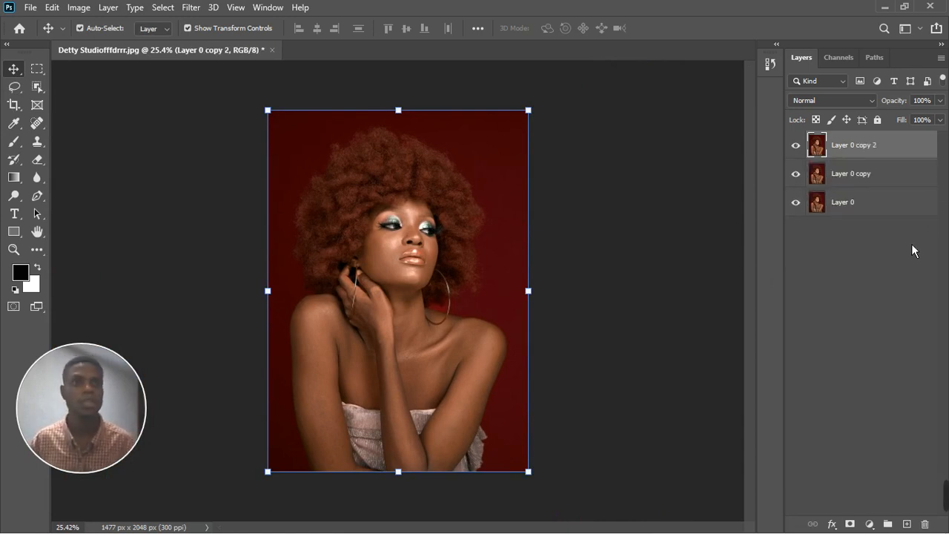
pyautogui.click(796, 145)
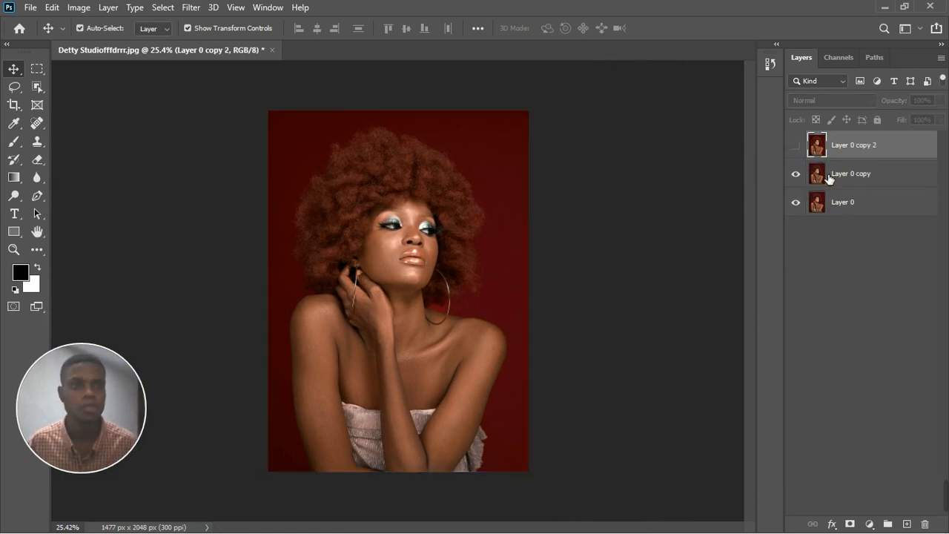
pyautogui.click(849, 185)
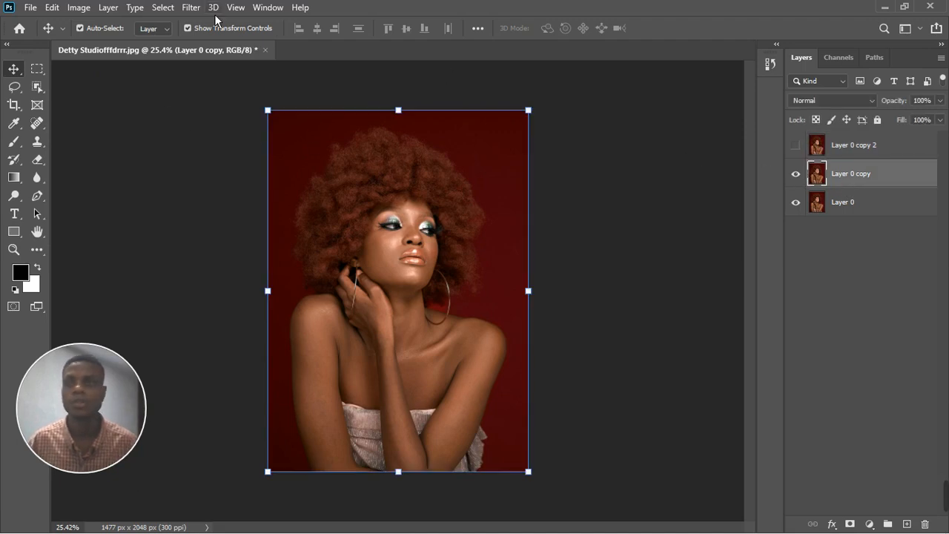
pyautogui.click(190, 8)
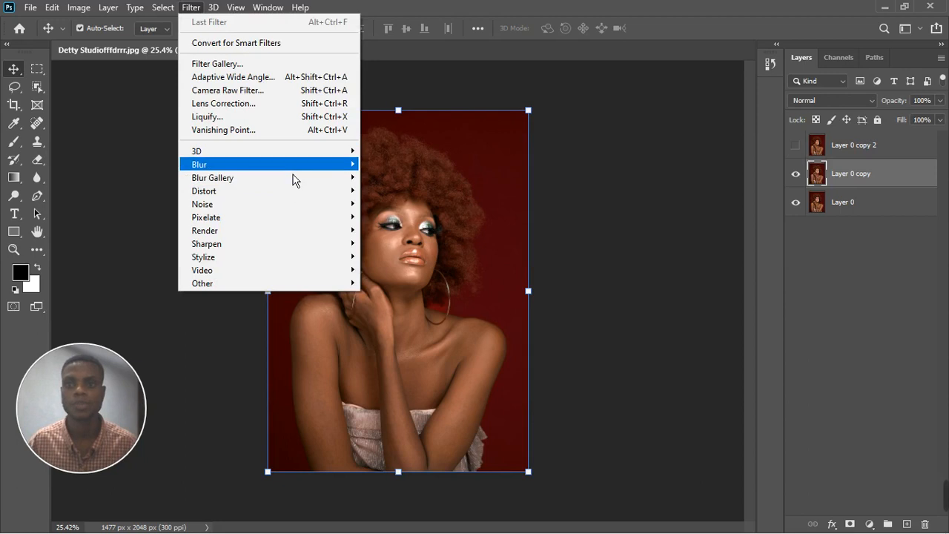
pyautogui.moveTo(318, 164)
pyautogui.click(406, 219)
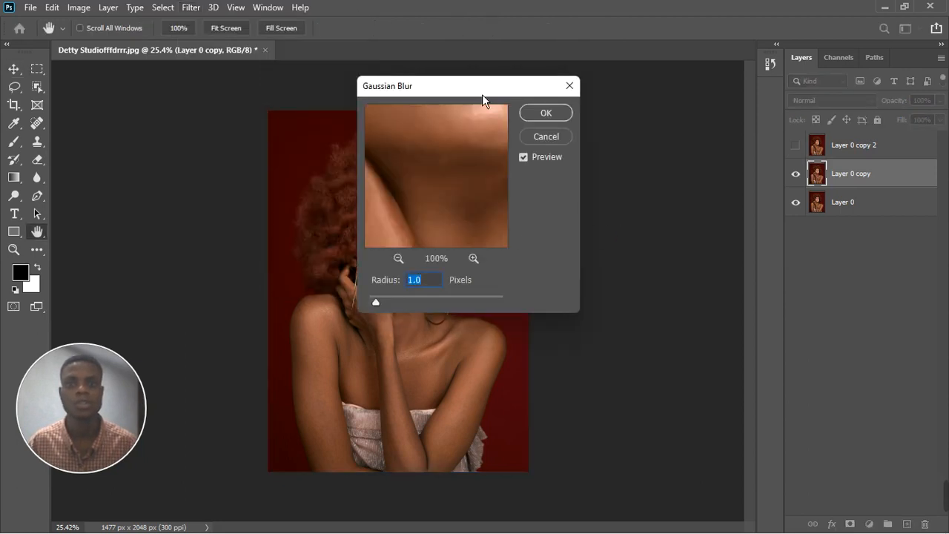
pyautogui.moveTo(483, 96); pyautogui.dragTo(687, 110)
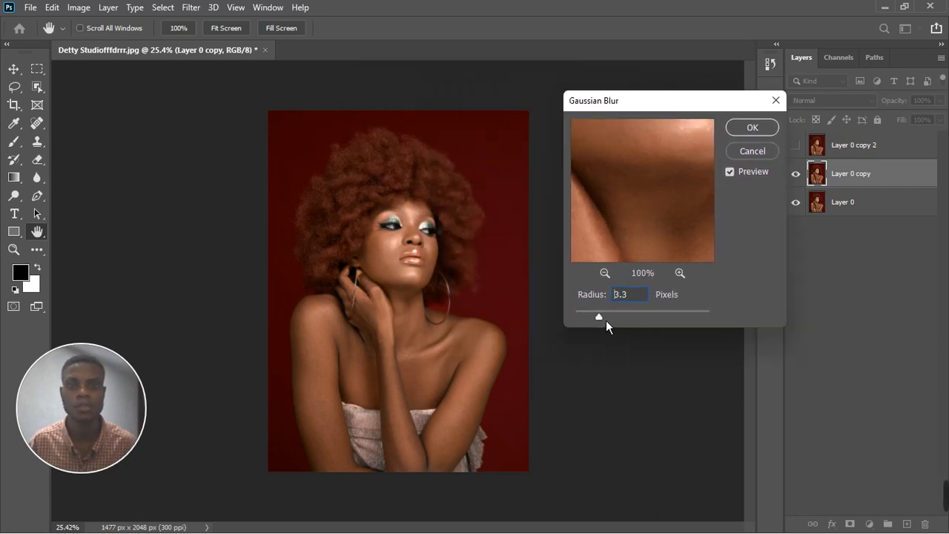
pyautogui.click(750, 129)
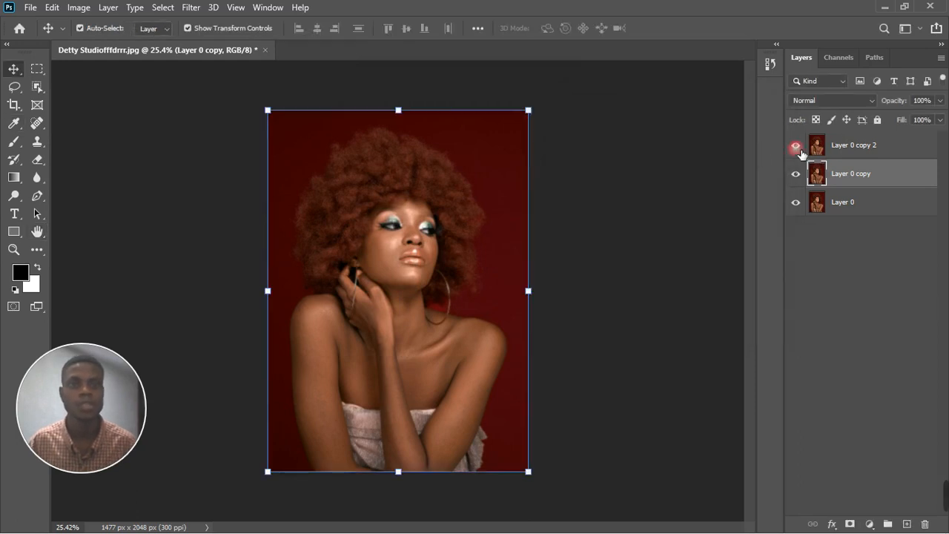
# Show the top copy again and rename the middle copy "color" and the top copy "texture".
pyautogui.click(853, 154)
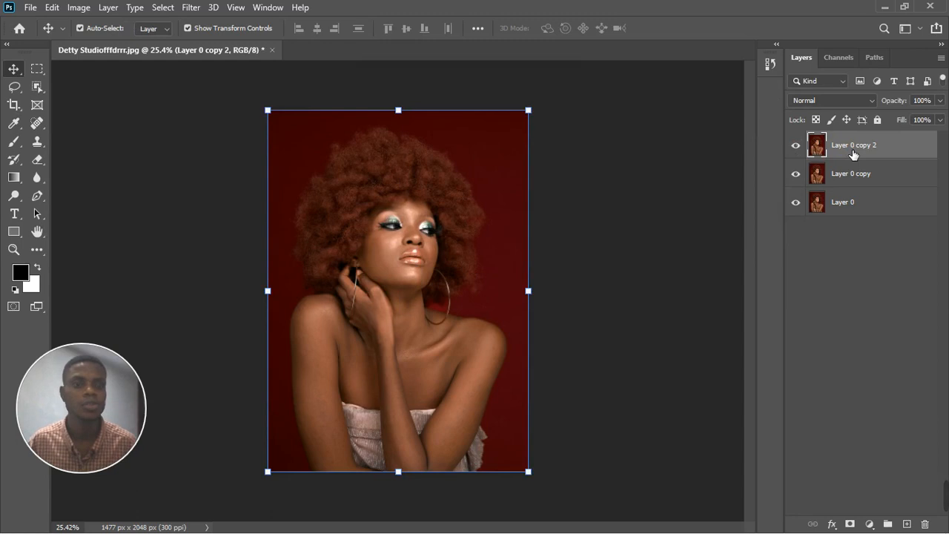
pyautogui.click(852, 183)
pyautogui.doubleClick(852, 183)
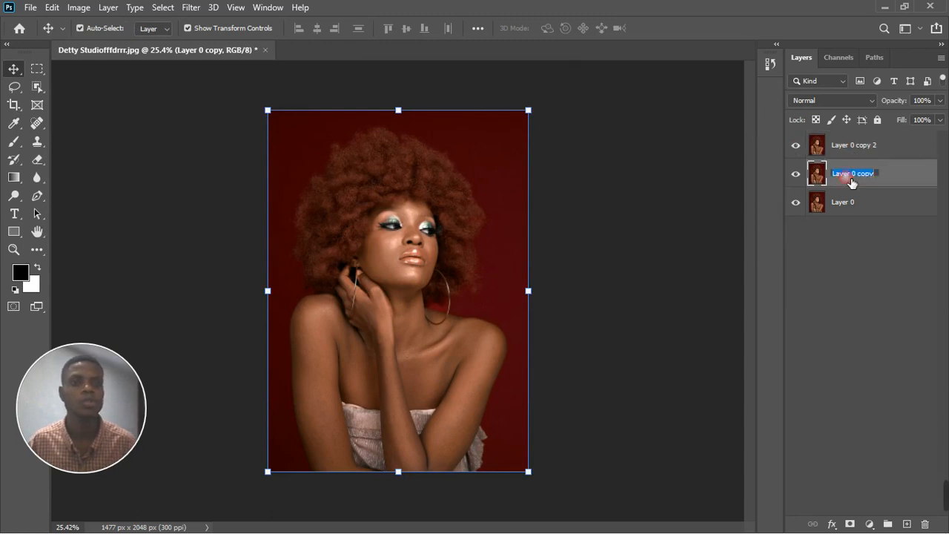
pyautogui.write('color')
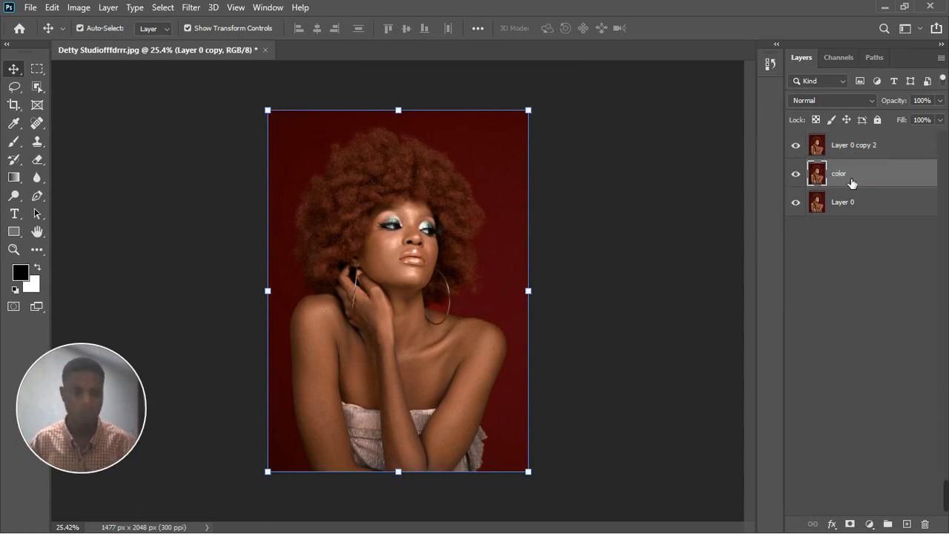
pyautogui.press('Return')
pyautogui.doubleClick(854, 148)
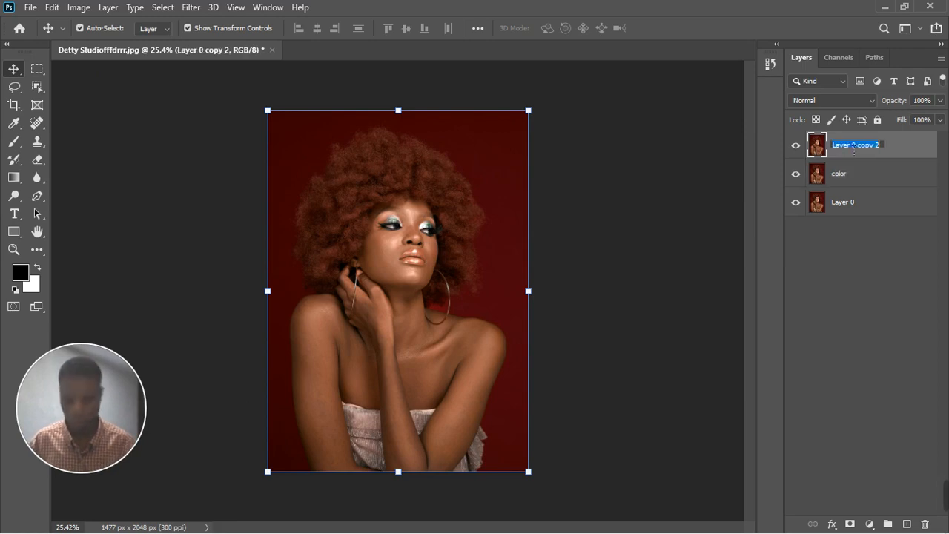
pyautogui.write('texture')
pyautogui.press('Return')
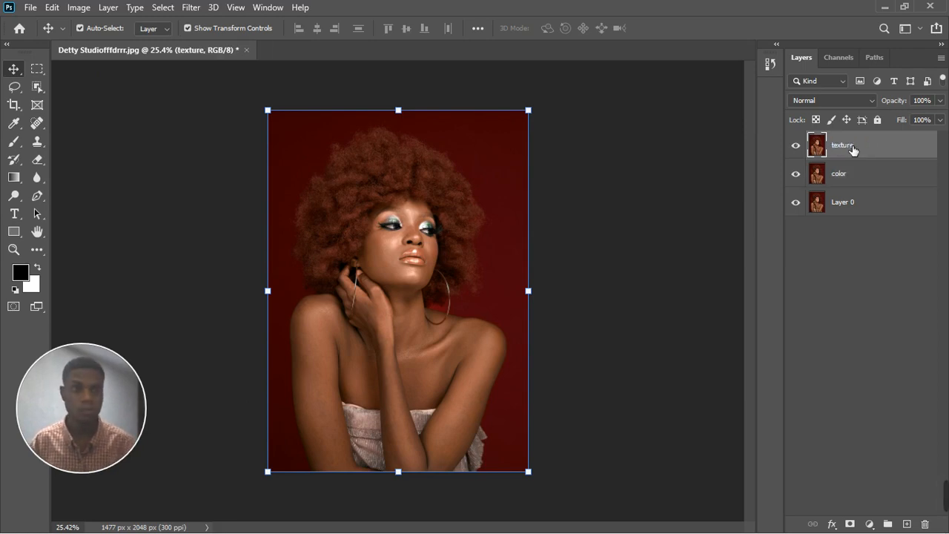
pyautogui.click(78, 8)
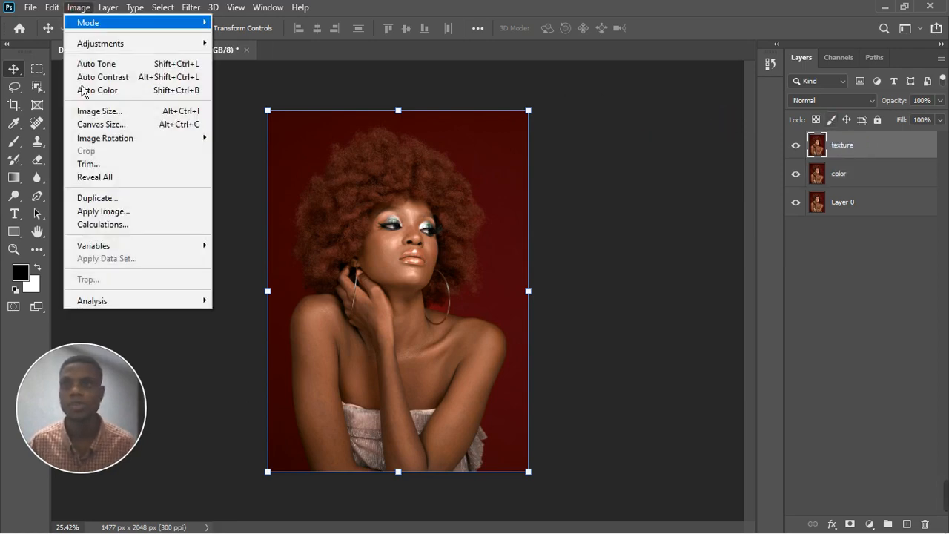
pyautogui.click(87, 212)
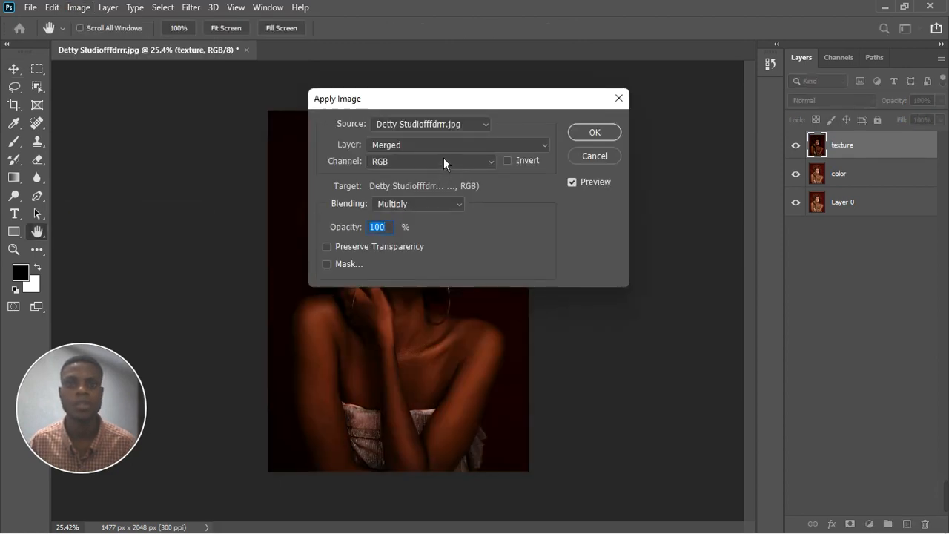
pyautogui.click(443, 151)
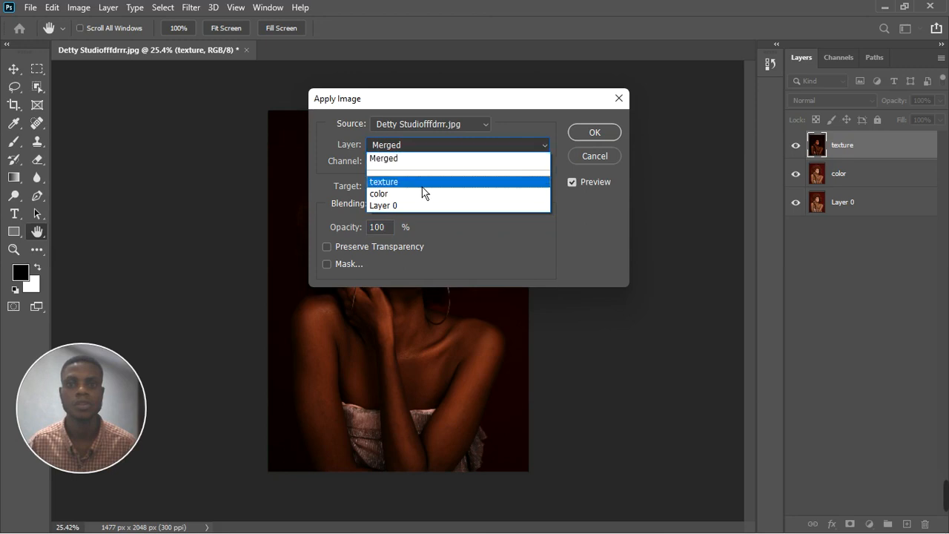
pyautogui.click(402, 195)
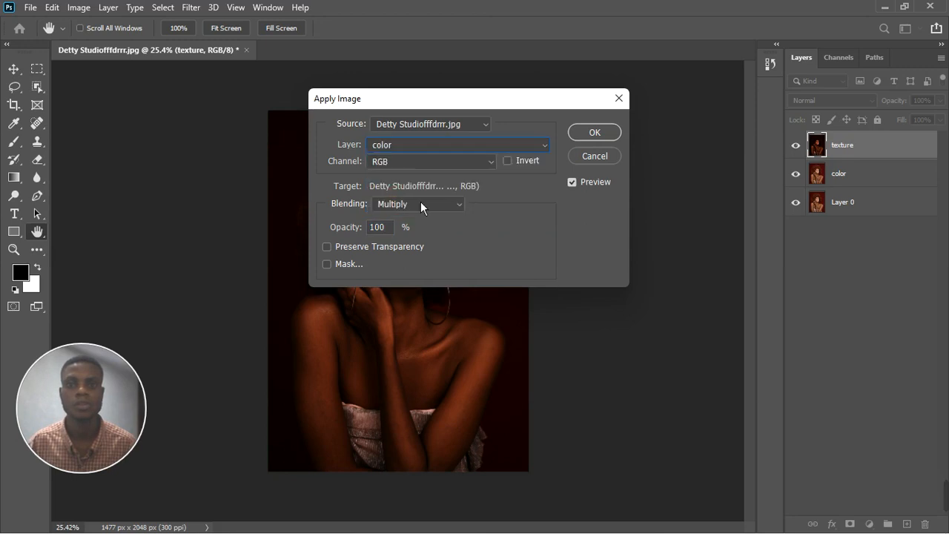
pyautogui.click(423, 204)
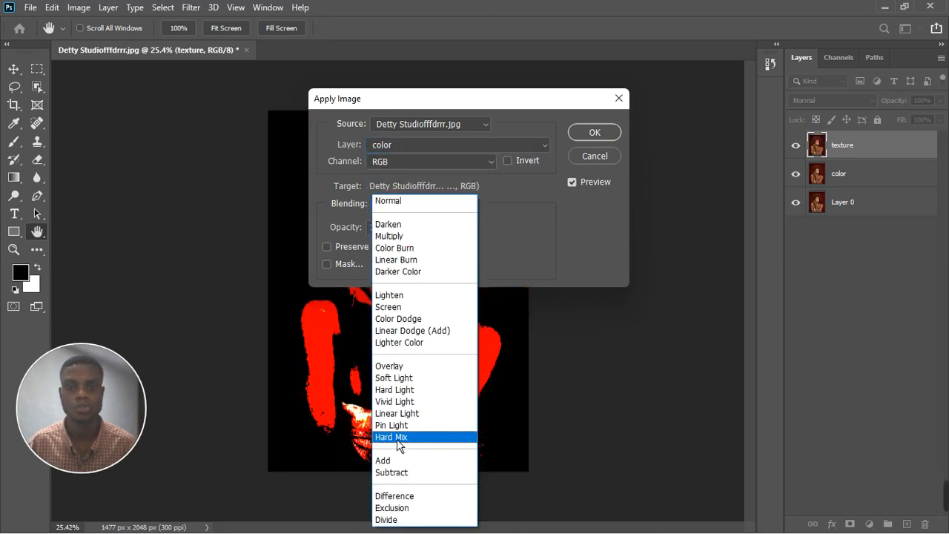
pyautogui.click(402, 413)
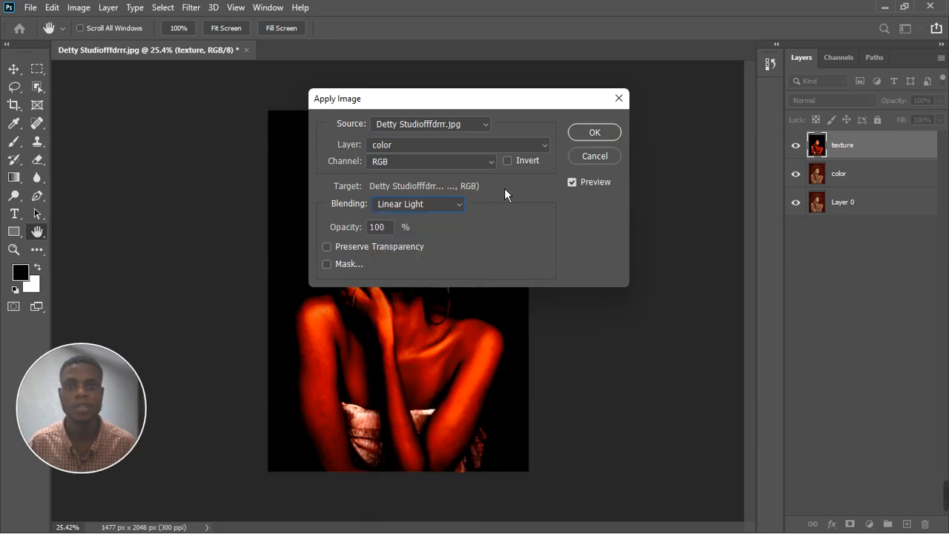
pyautogui.click(596, 164)
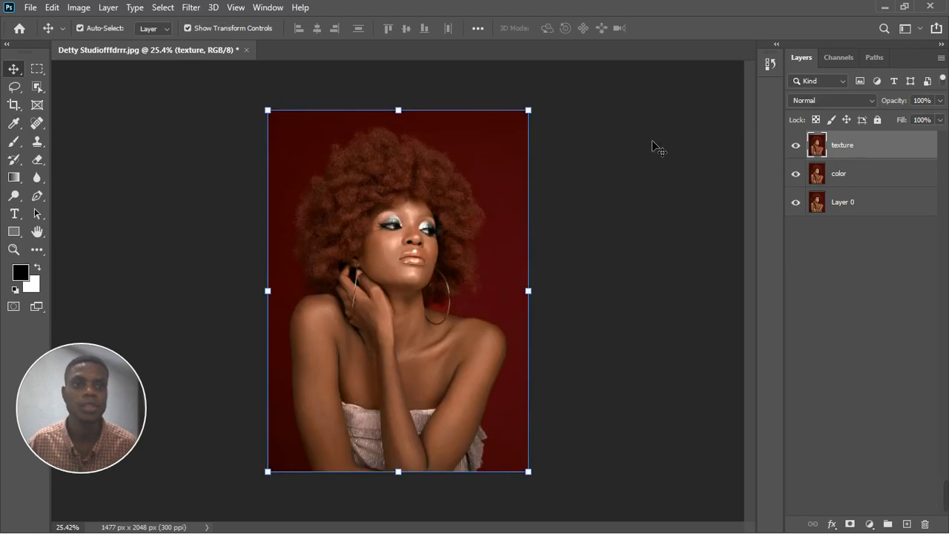
# Apply Image to the texture layer from the color layer with Subtract blending, Scale 2 and Offset 128.
pyautogui.click(78, 8)
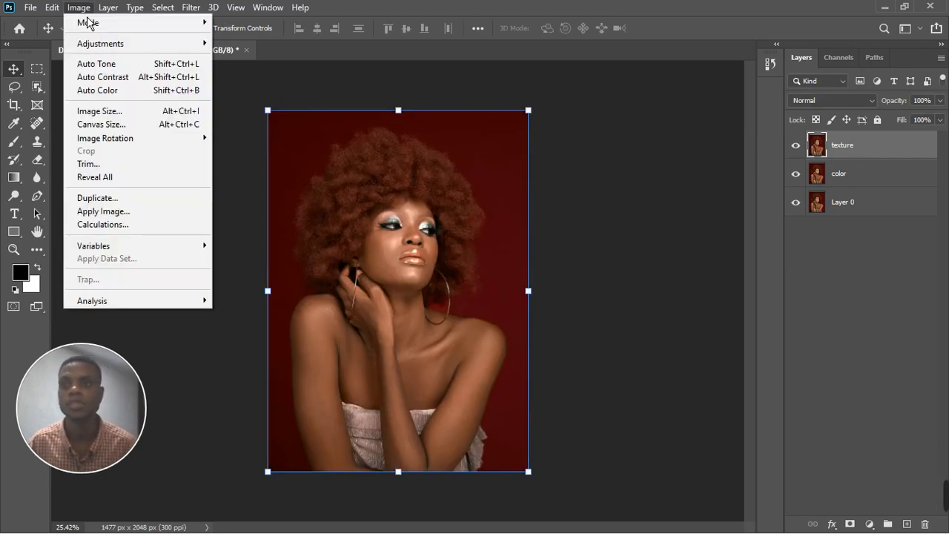
pyautogui.click(94, 213)
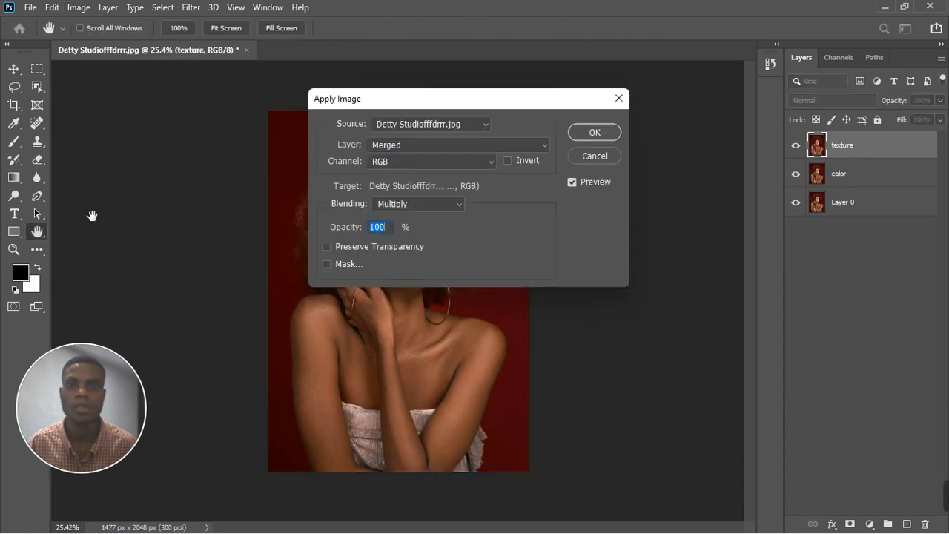
pyautogui.click(439, 205)
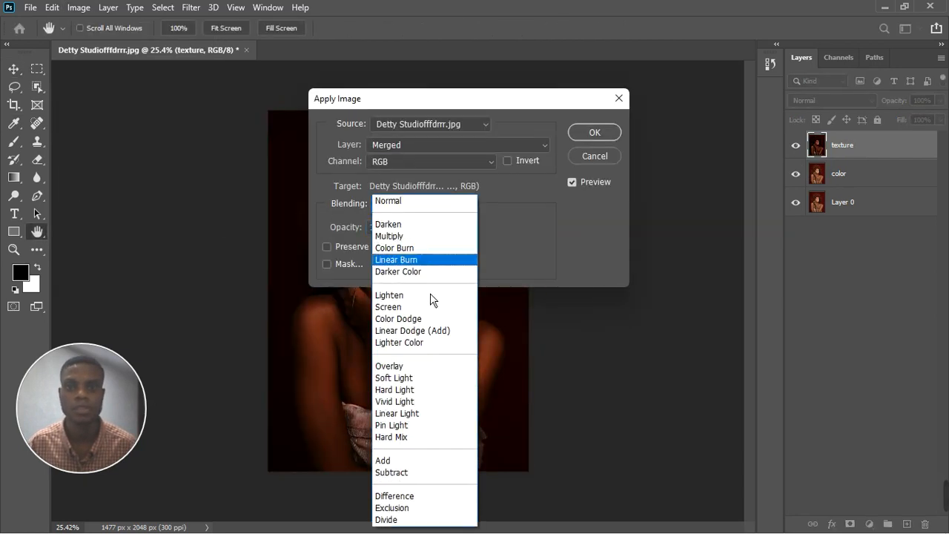
pyautogui.click(399, 478)
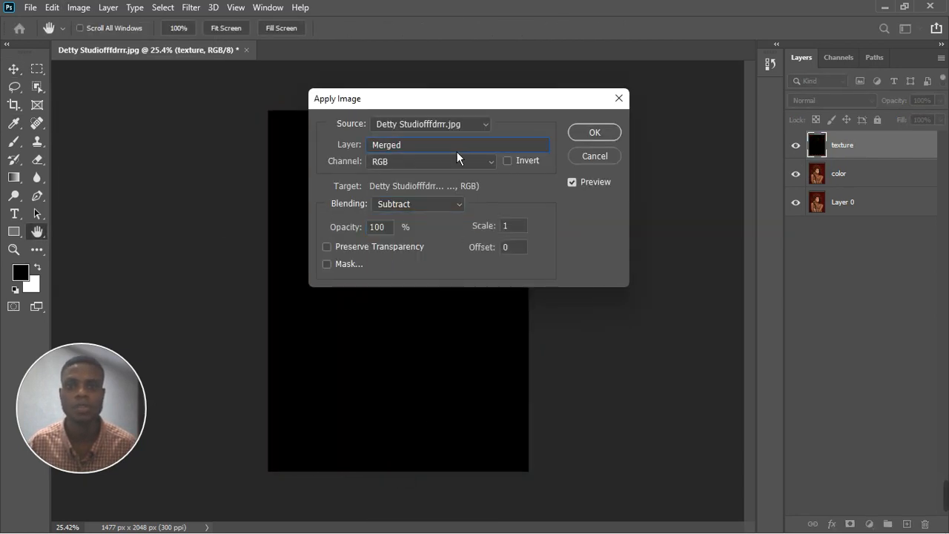
pyautogui.click(456, 152)
pyautogui.click(430, 198)
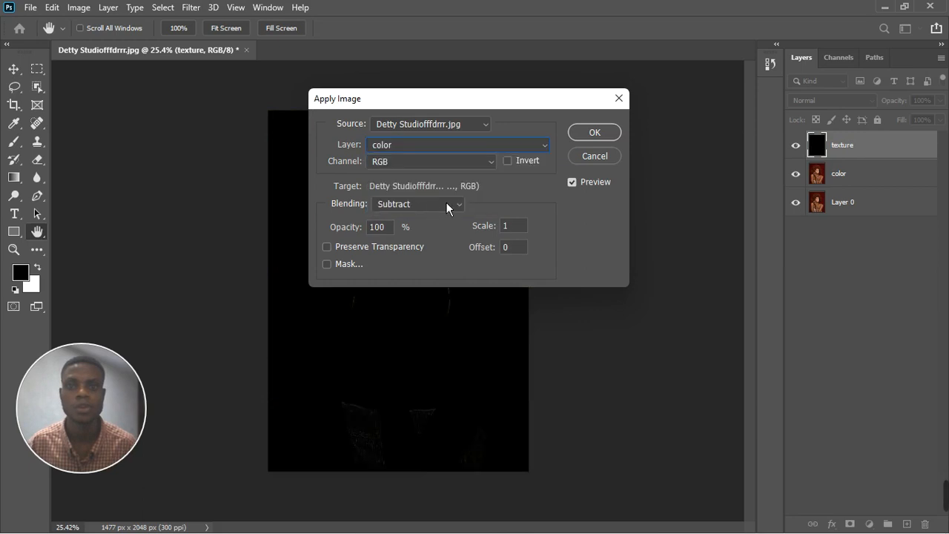
pyautogui.doubleClick(507, 247)
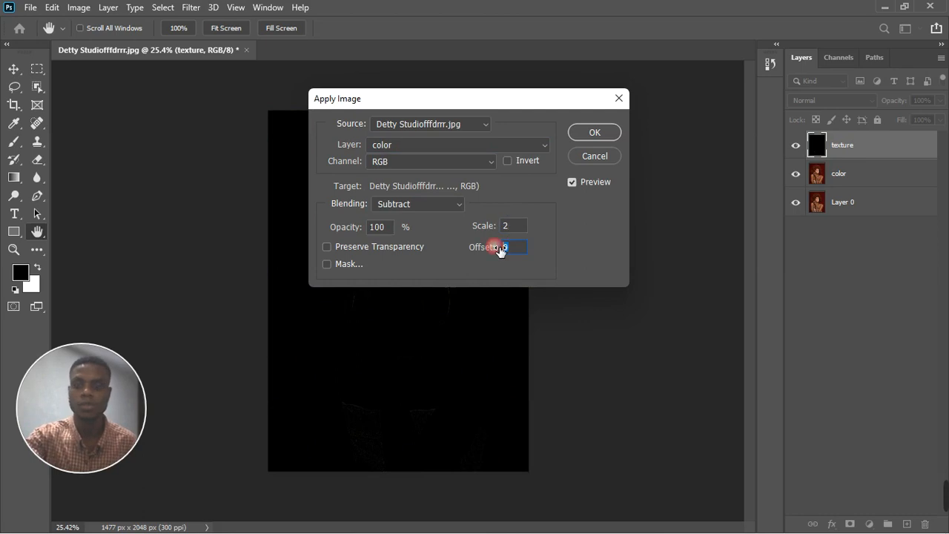
pyautogui.write('128')
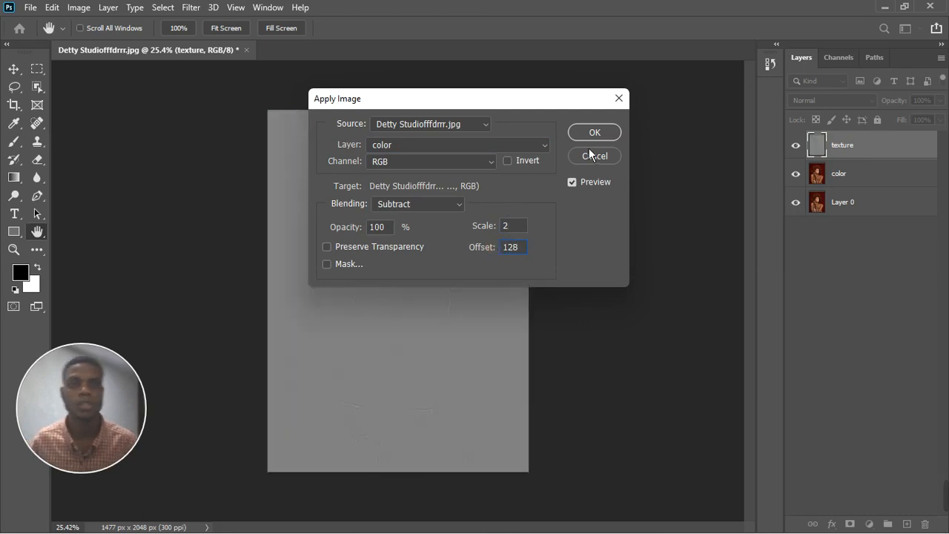
pyautogui.click(595, 139)
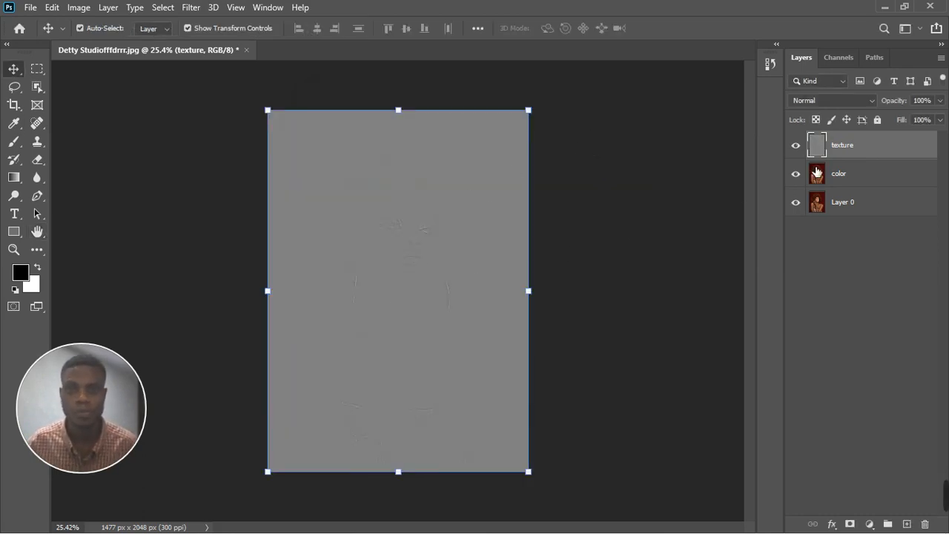
# Set the texture layer's blend mode to Linear Light.
pyautogui.scroll(1, 421, 300)
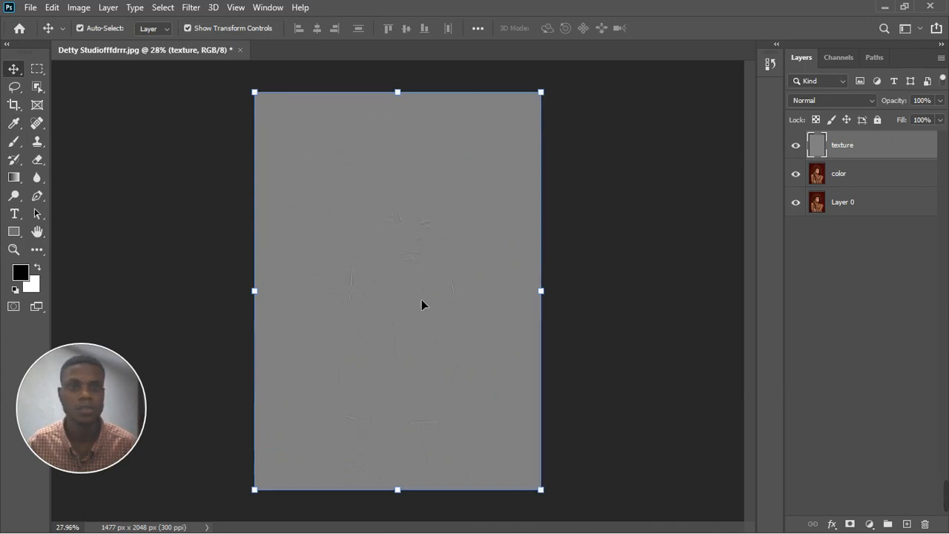
pyautogui.click(845, 102)
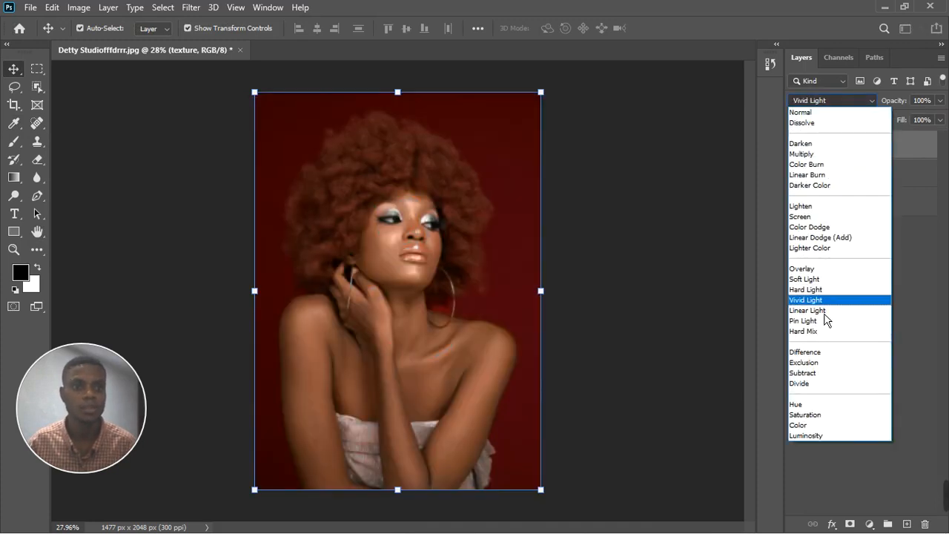
pyautogui.click(822, 311)
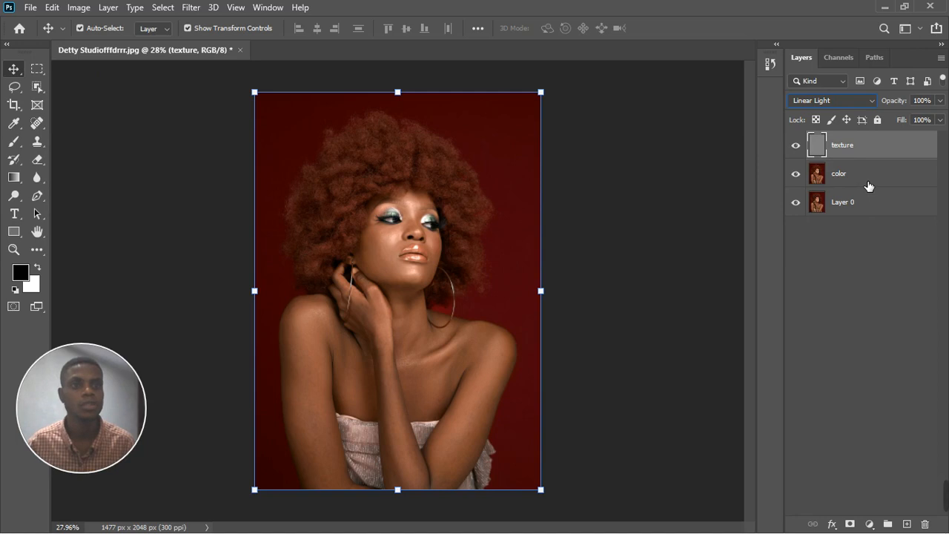
# Group the color and texture layers together, expand the group and select the texture layer.
pyautogui.click(869, 186)
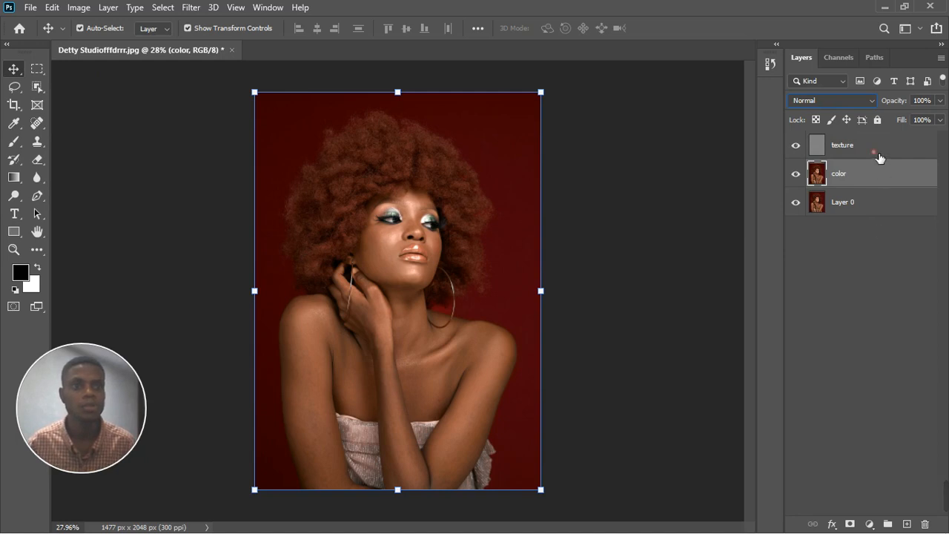
pyautogui.click(879, 156)
pyautogui.keyDown('shift'); pyautogui.click(878, 171); pyautogui.keyUp('shift')
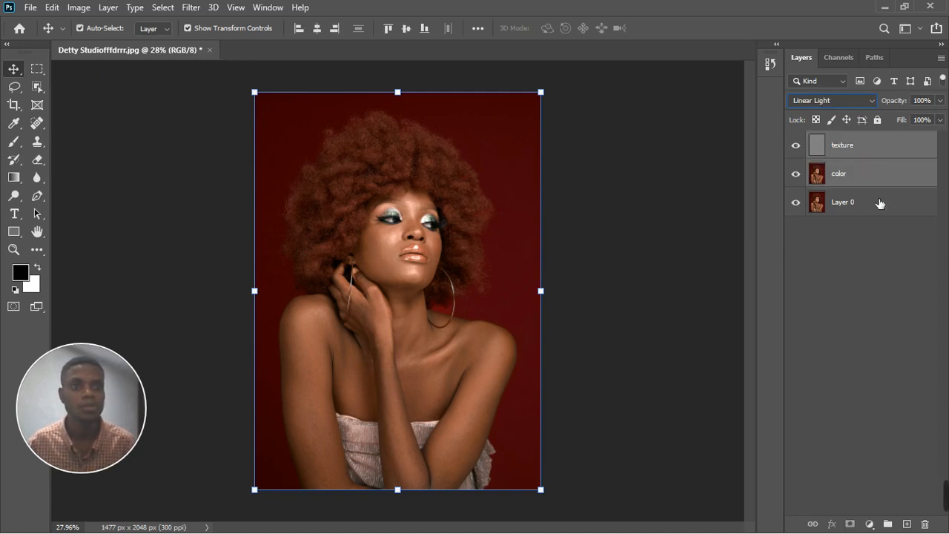
pyautogui.click(888, 525)
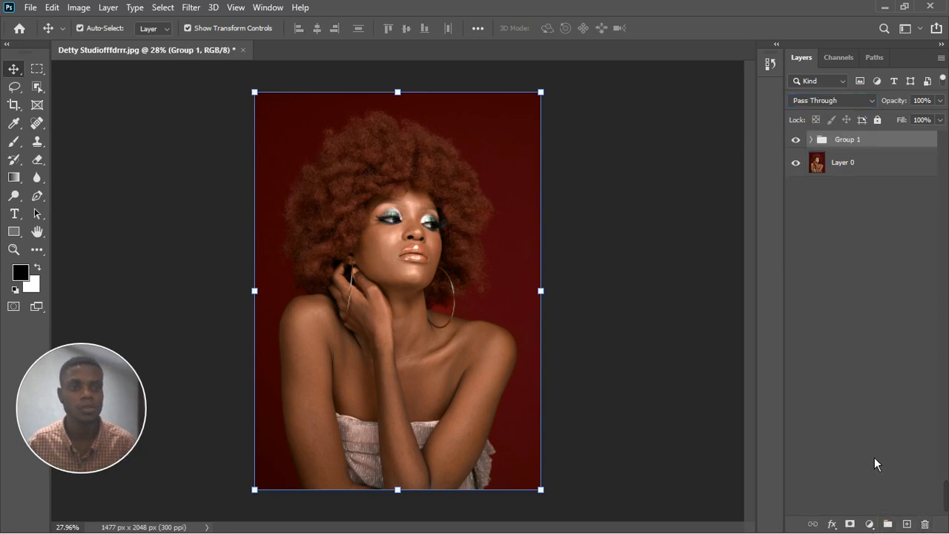
pyautogui.click(813, 140)
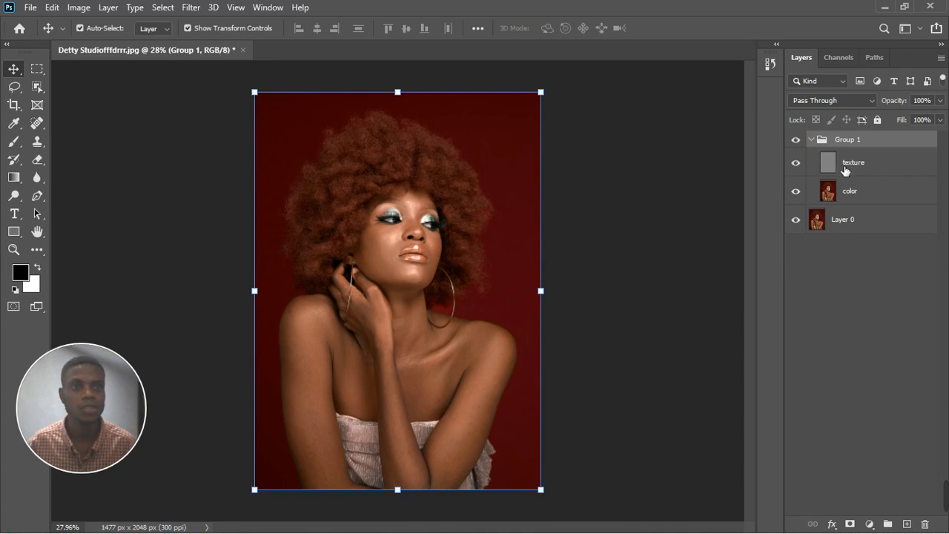
pyautogui.click(846, 171)
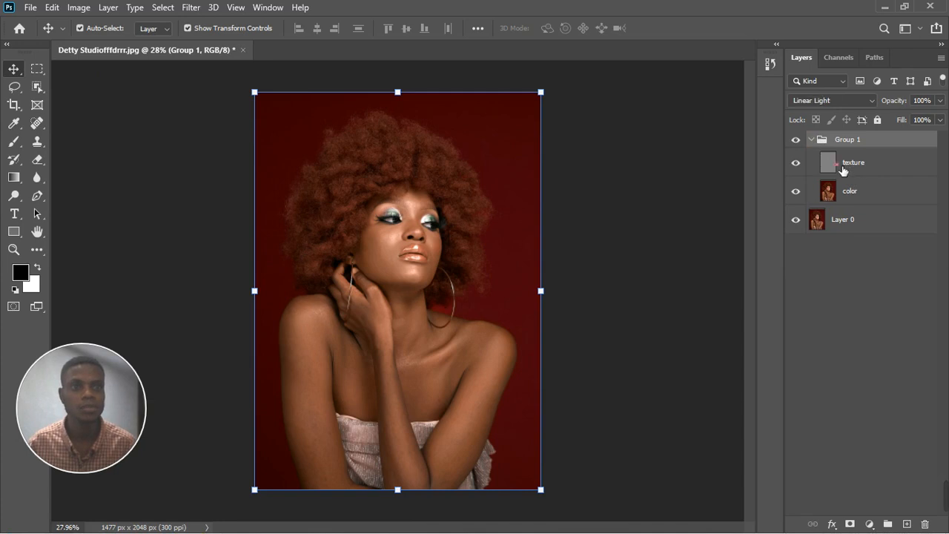
# Use the Clone Stamp tool on the texture layer to remove small blemishes on the cheeks and face.
pyautogui.click(38, 142)
pyautogui.scroll(5, 393, 255)
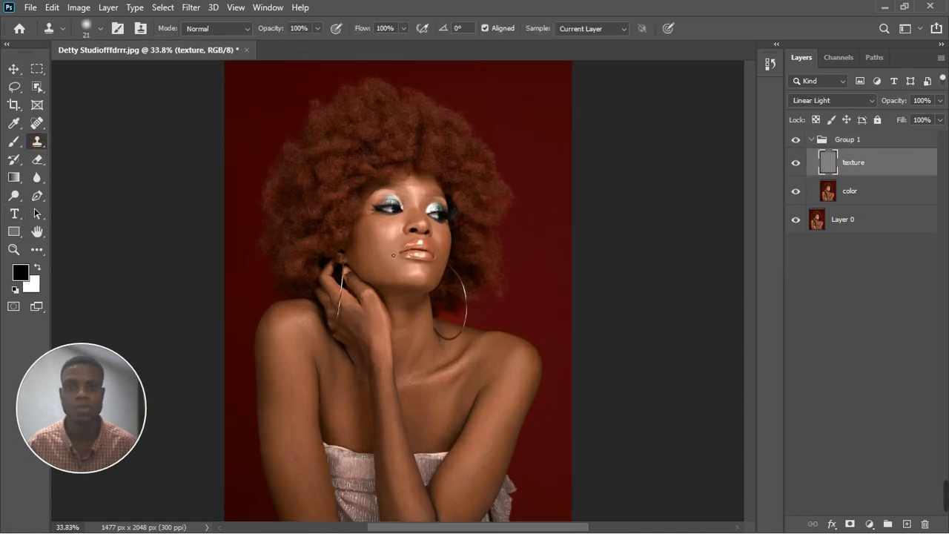
pyautogui.scroll(4, 372, 284)
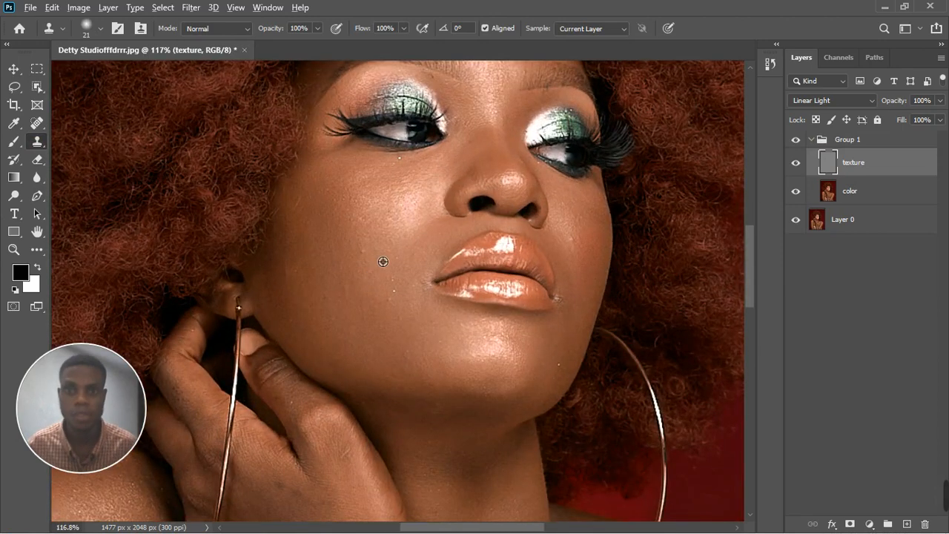
pyautogui.keyDown('alt'); pyautogui.click(376, 267); pyautogui.keyUp('alt')
pyautogui.click(362, 254)
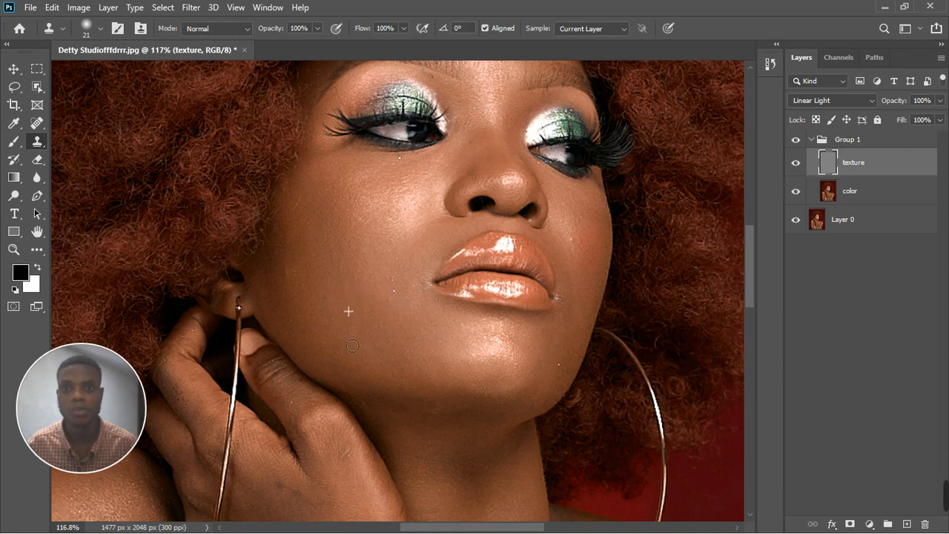
pyautogui.keyDown('alt'); pyautogui.click(588, 244); pyautogui.keyUp('alt')
pyautogui.click(579, 224)
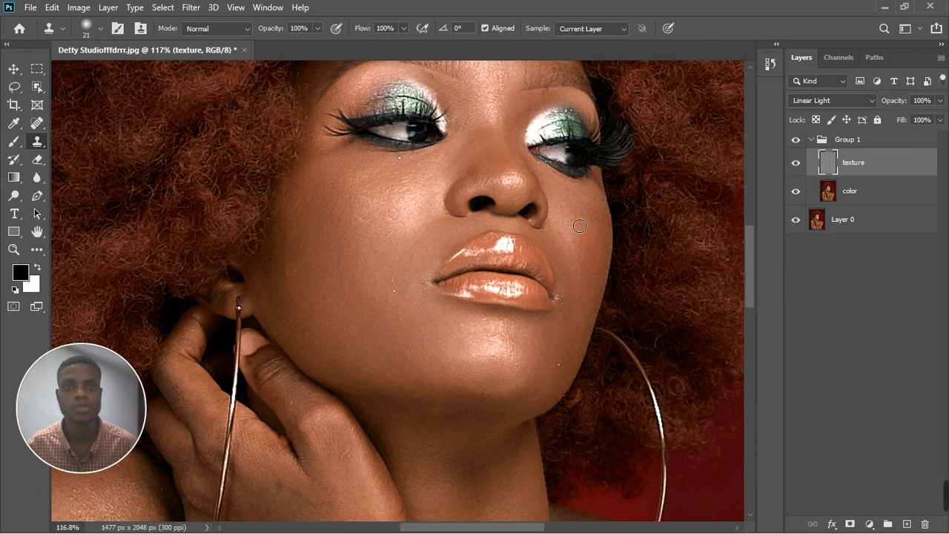
pyautogui.click(569, 208)
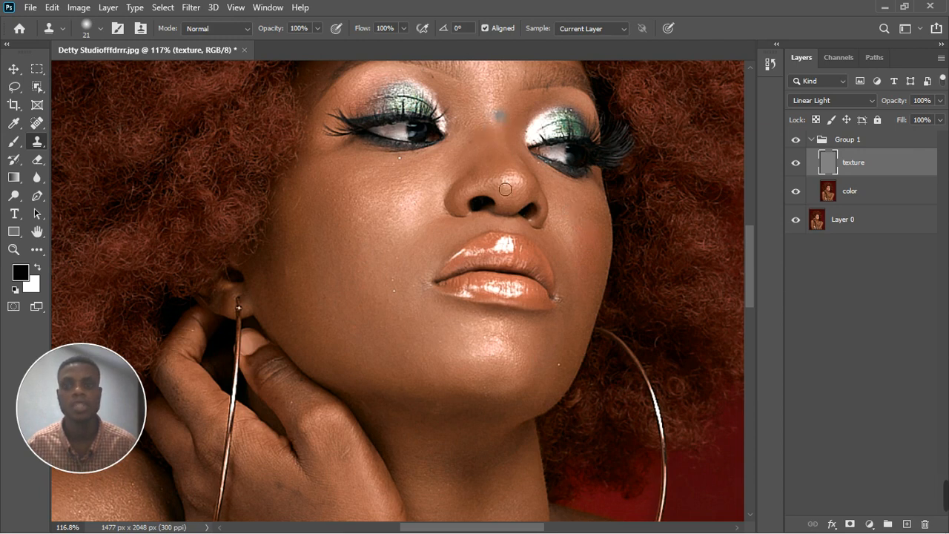
# Clone out blemishes on the shoulder and upper arm on the texture layer.
pyautogui.scroll(-2, 517, 423)
pyautogui.scroll(-1, 520, 392)
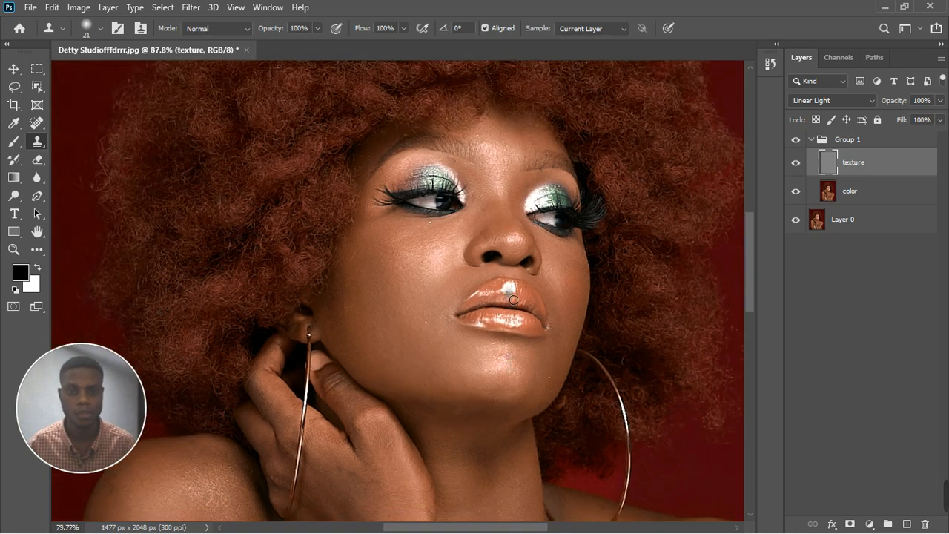
pyautogui.scroll(-1, 512, 297)
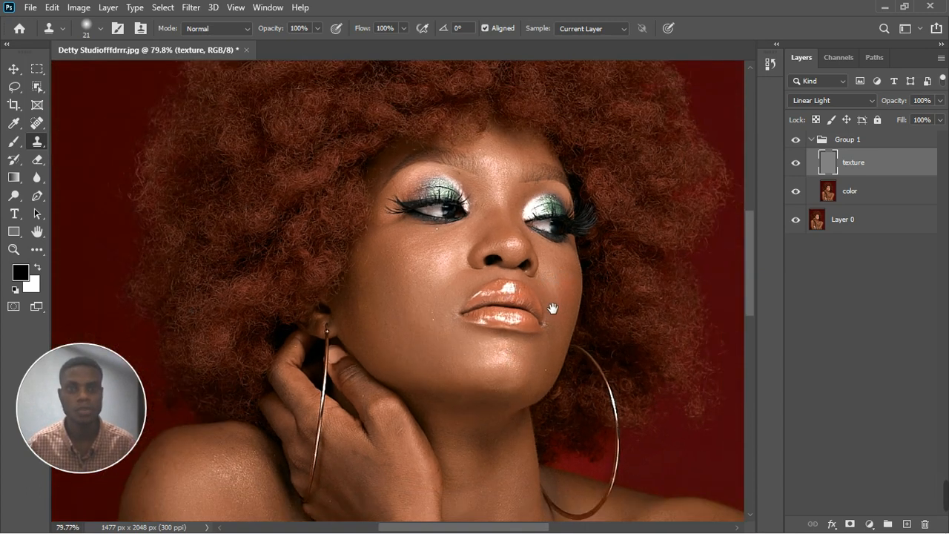
pyautogui.moveTo(553, 309); pyautogui.dragTo(378, 182)
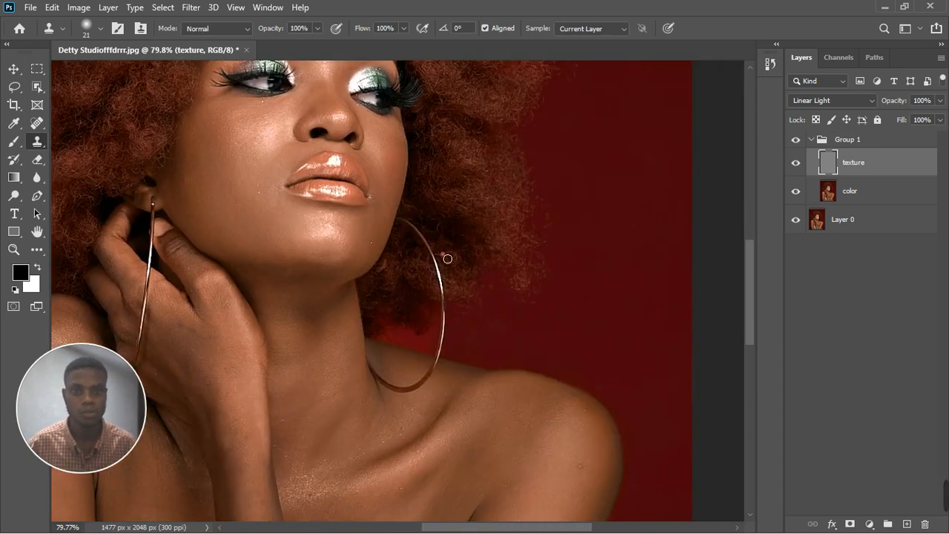
pyautogui.moveTo(489, 423); pyautogui.dragTo(504, 364)
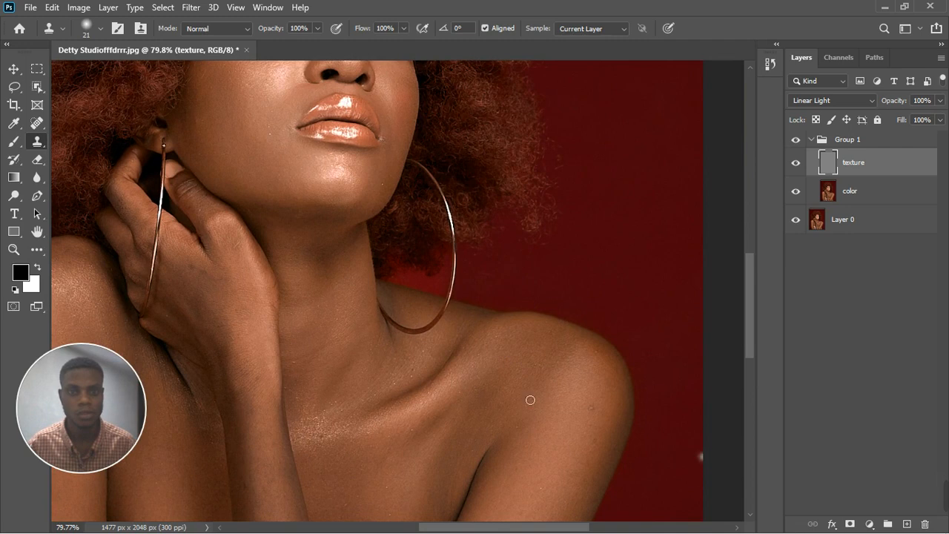
pyautogui.click(590, 411)
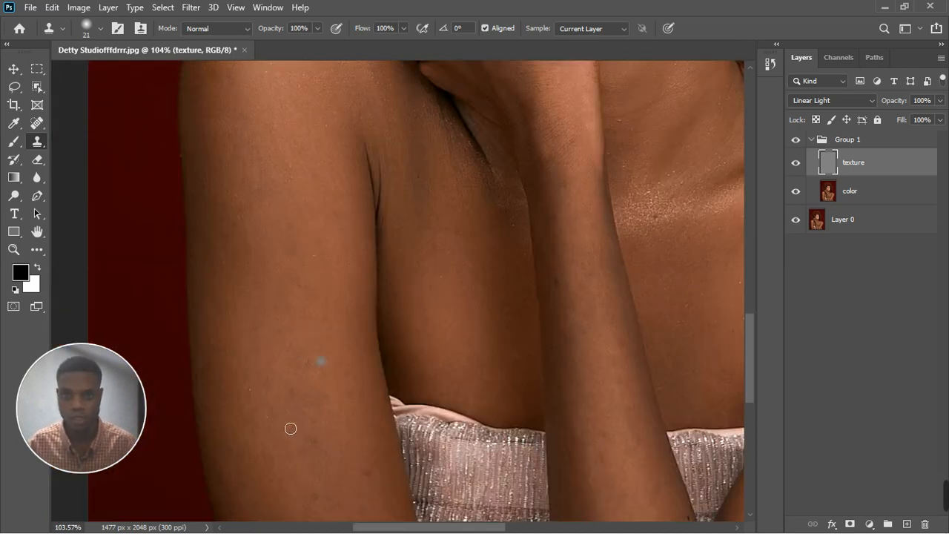
pyautogui.keyDown('alt'); pyautogui.click(368, 466); pyautogui.keyUp('alt')
pyautogui.moveTo(378, 474); pyautogui.dragTo(365, 491)
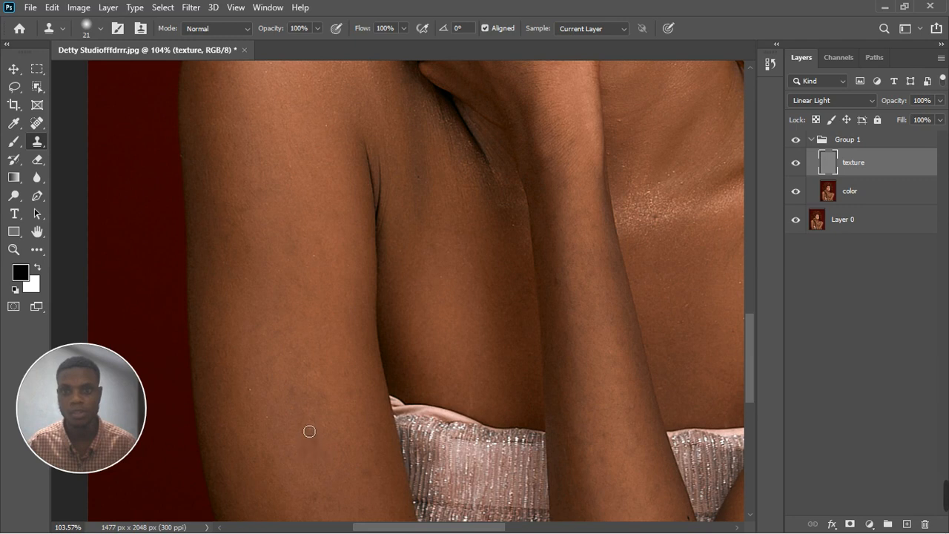
pyautogui.moveTo(301, 404); pyautogui.dragTo(296, 398)
pyautogui.click(324, 412)
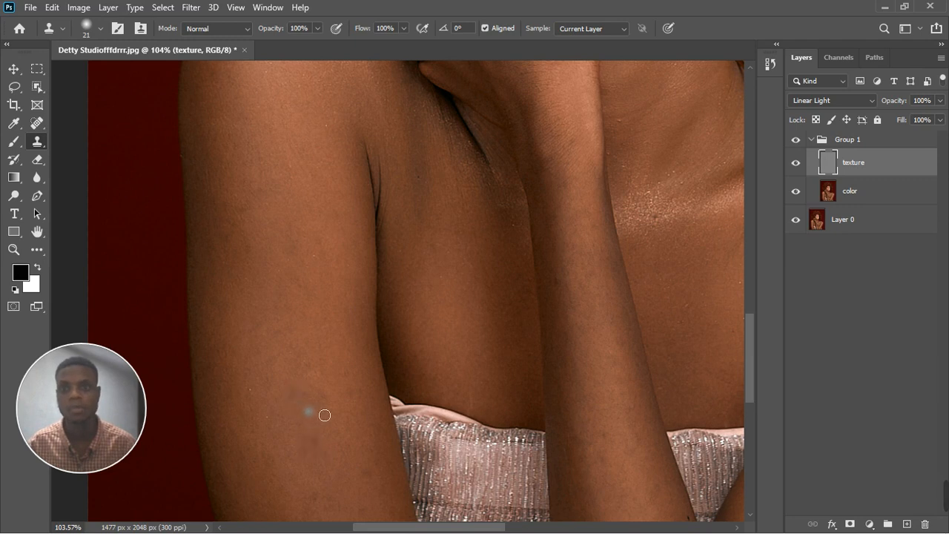
pyautogui.click(323, 386)
pyautogui.click(321, 378)
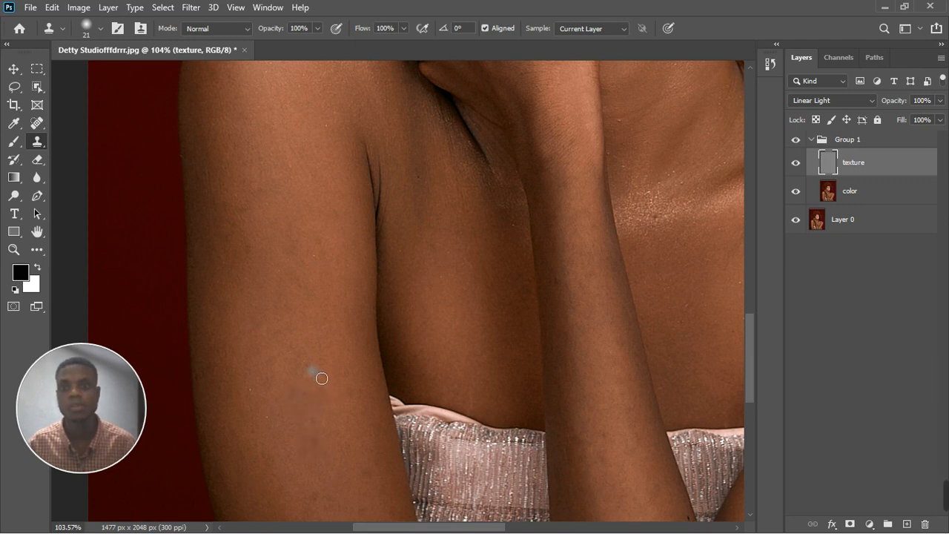
pyautogui.click(318, 375)
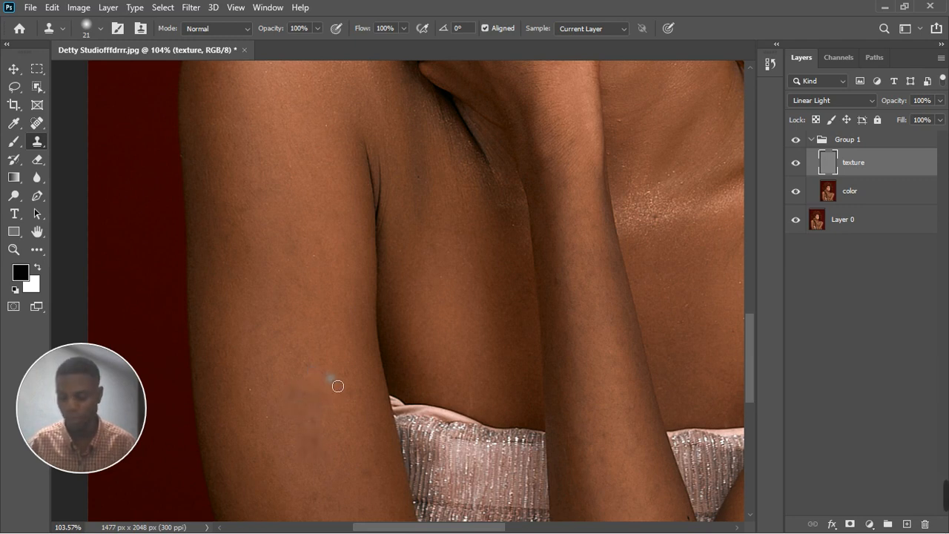
pyautogui.click(513, 339)
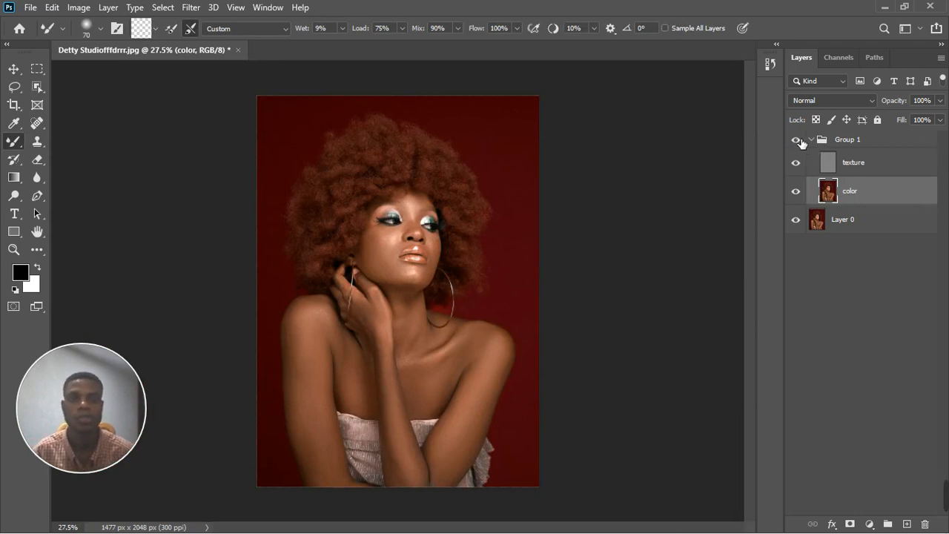
# Toggle Group 1's visibility to compare the retouch, then collapse the group.
pyautogui.scroll(3, 405, 231)
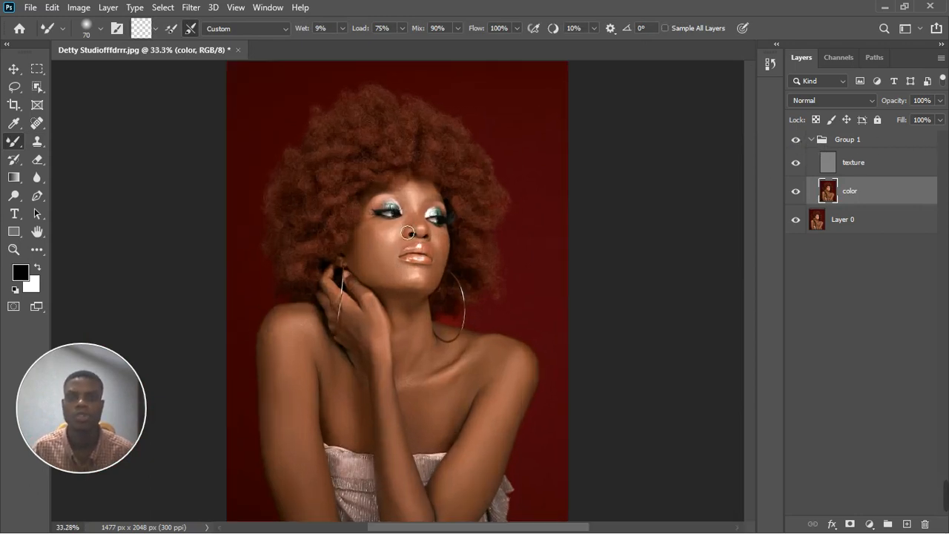
pyautogui.scroll(-2, 406, 232)
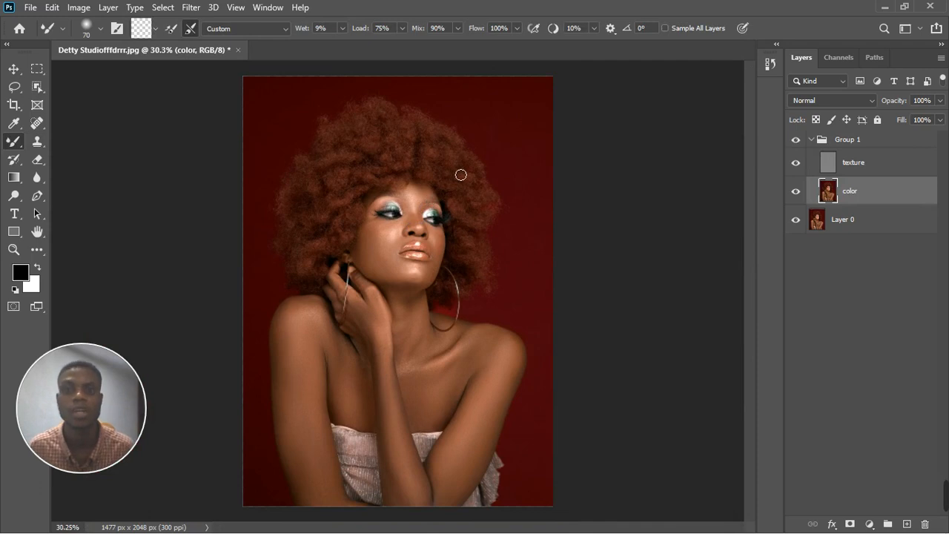
pyautogui.moveTo(945, 493)
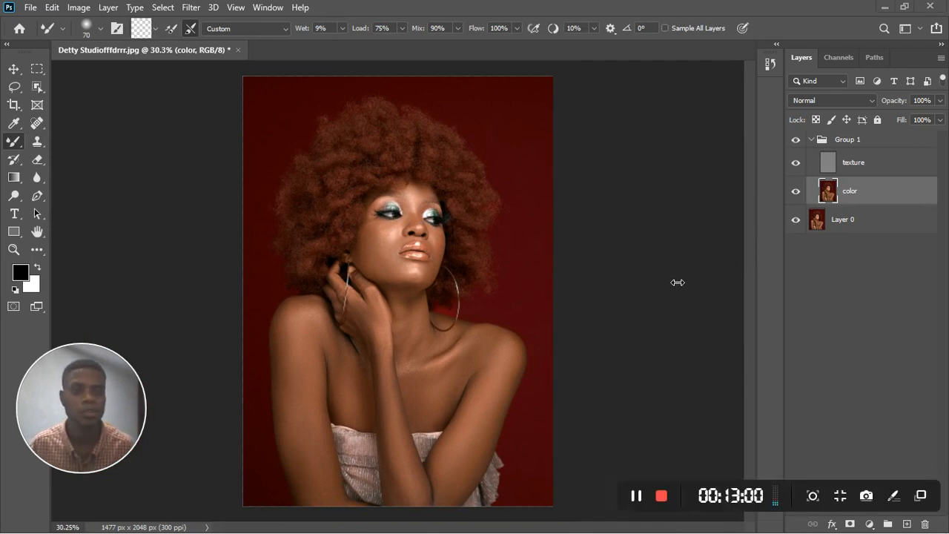
pyautogui.click(799, 141)
pyautogui.click(799, 141)
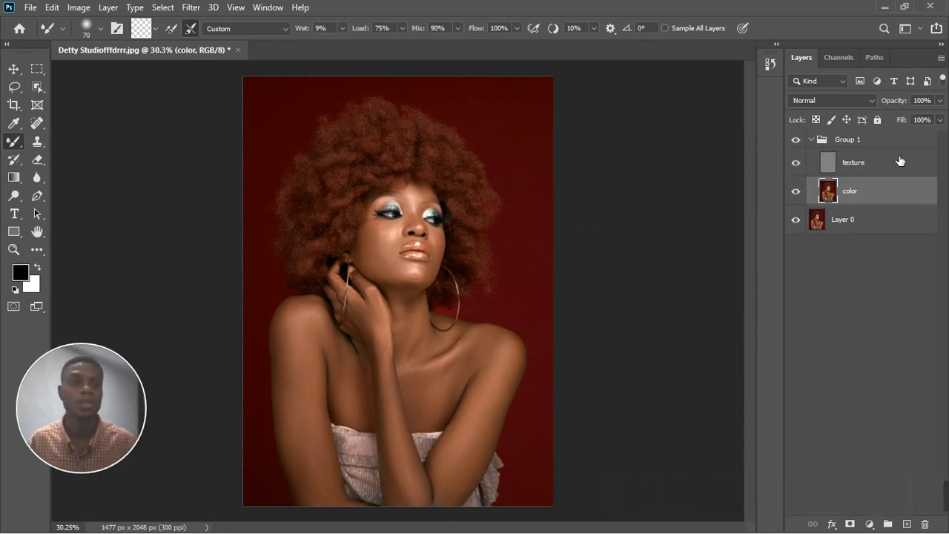
pyautogui.click(818, 142)
pyautogui.click(811, 140)
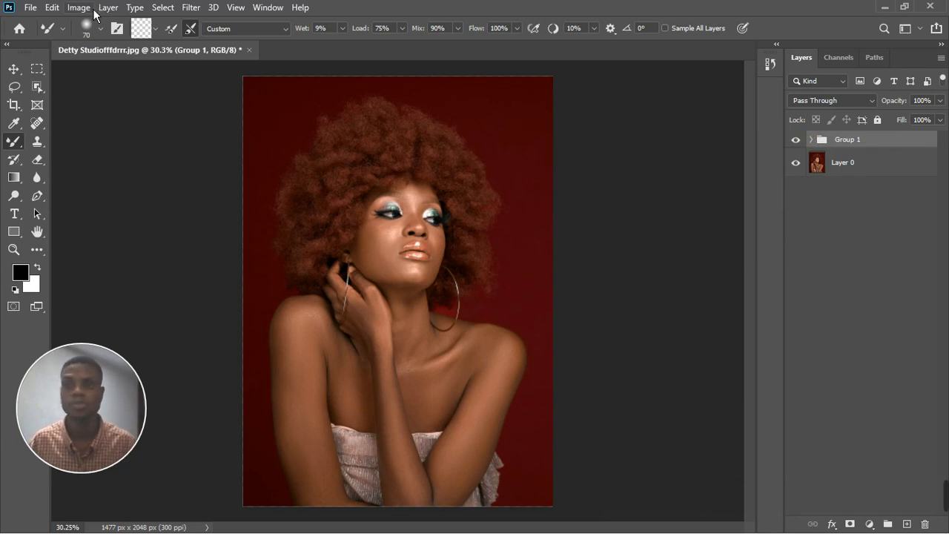
# Add a Color Lookup adjustment layer and load the JCS MELANIN PLUS.CUBE 3D LUT file.
pyautogui.click(870, 523)
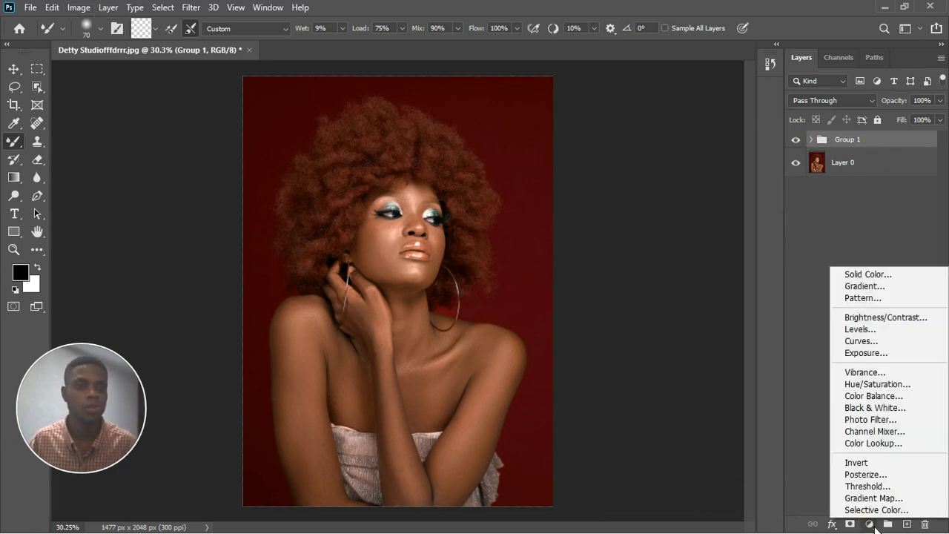
pyautogui.click(882, 448)
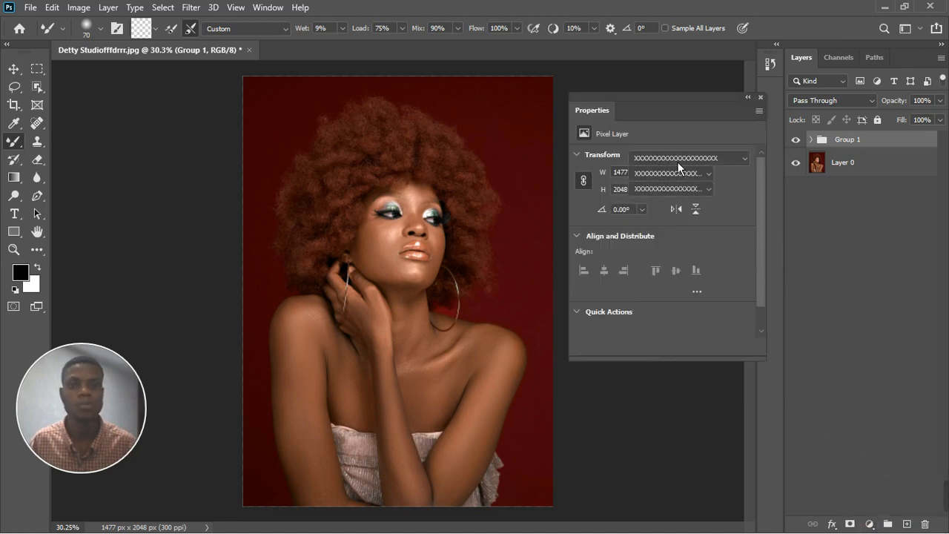
pyautogui.click(676, 165)
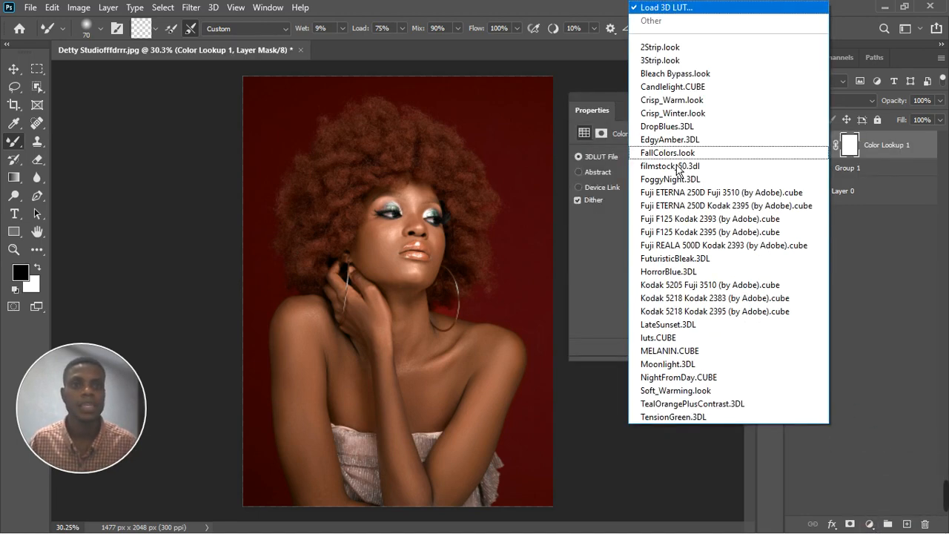
pyautogui.click(667, 12)
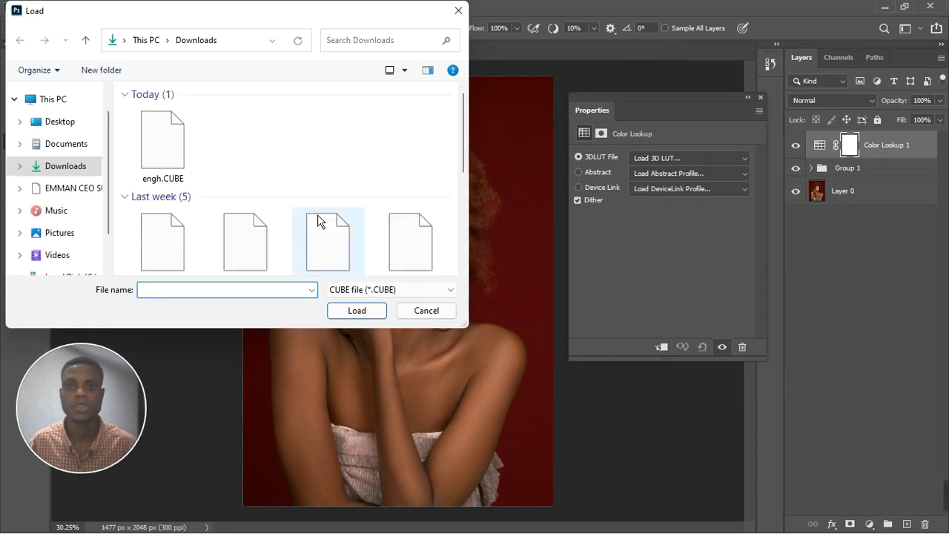
pyautogui.scroll(-3, 317, 220)
pyautogui.doubleClick(413, 125)
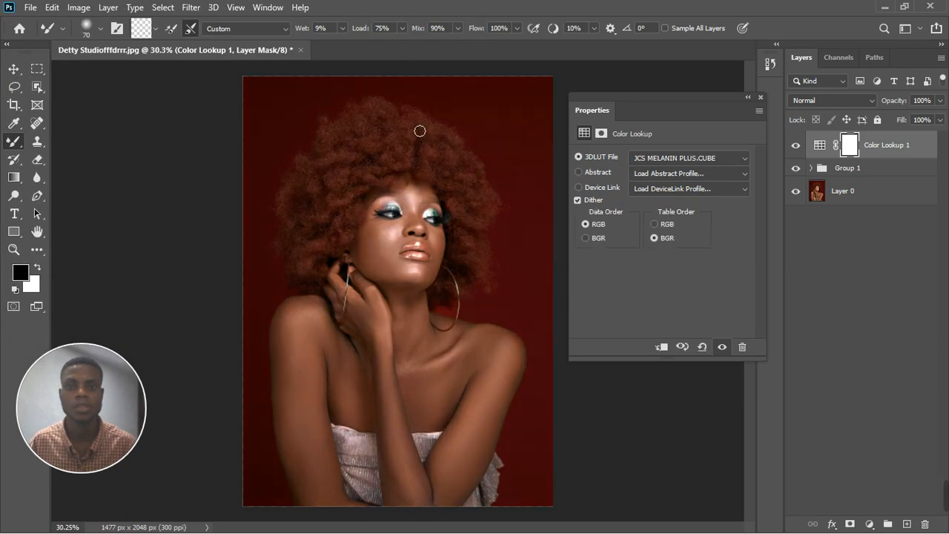
pyautogui.click(760, 98)
# Add an Exposure adjustment layer with Gamma Correction set to 1.15.
pyautogui.hotkey('ctrl', '-')
pyautogui.hotkey('ctrl', '0')
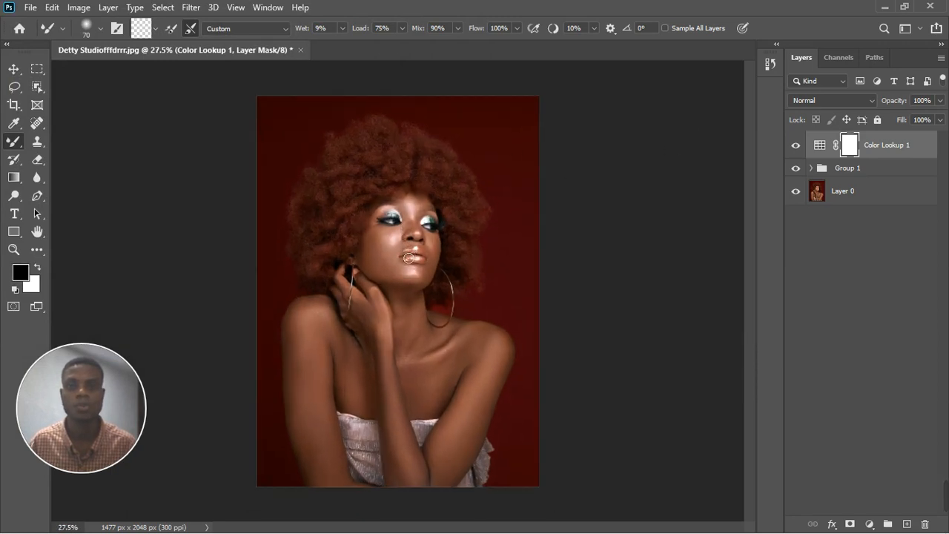
pyautogui.scroll(-1, 412, 255)
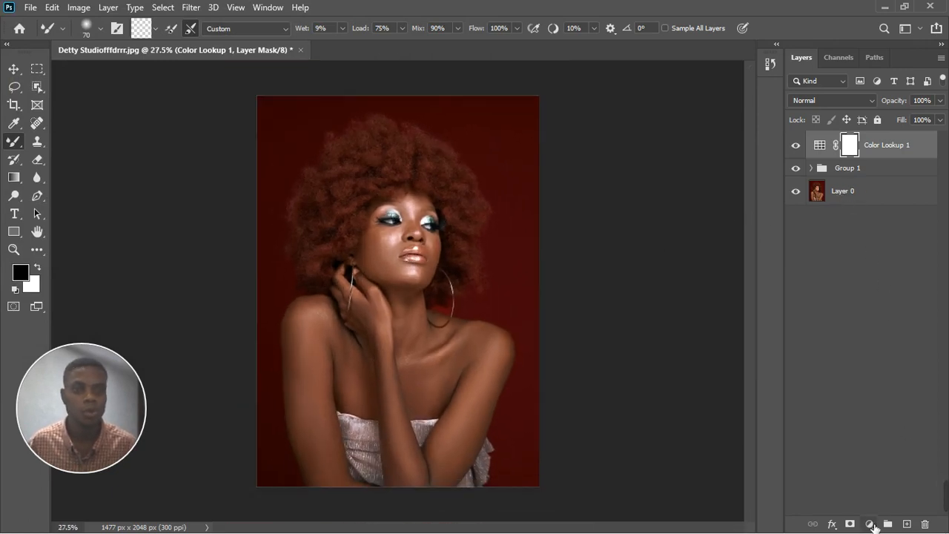
pyautogui.click(870, 523)
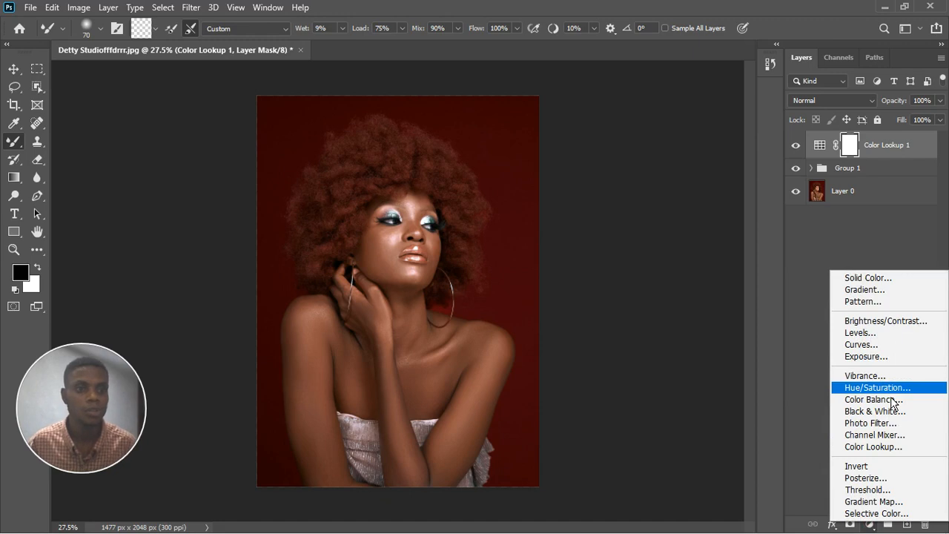
pyautogui.click(892, 359)
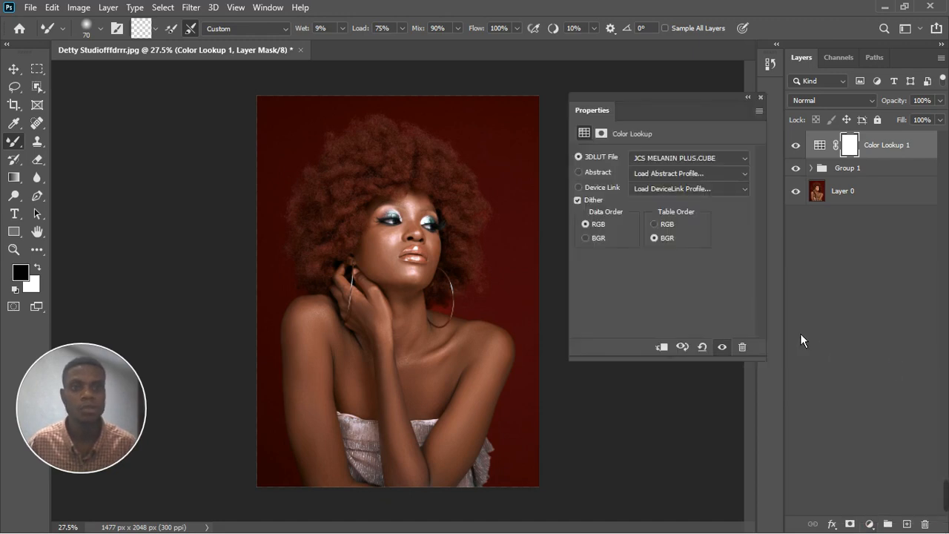
pyautogui.moveTo(670, 252); pyautogui.dragTo(664, 253)
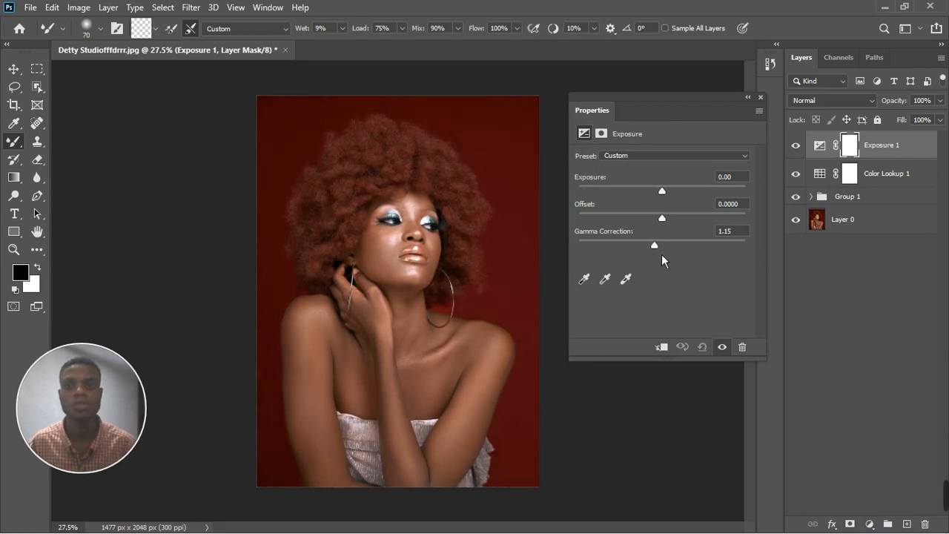
pyautogui.click(768, 104)
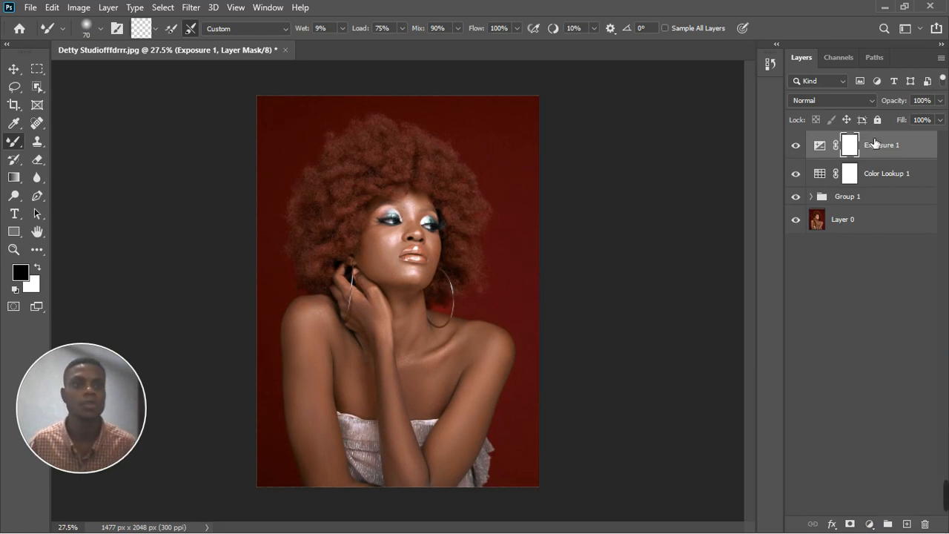
# Move the Exposure layer below Color Lookup 1, then stamp all visible layers into a new merged layer.
pyautogui.moveTo(875, 143); pyautogui.dragTo(875, 191)
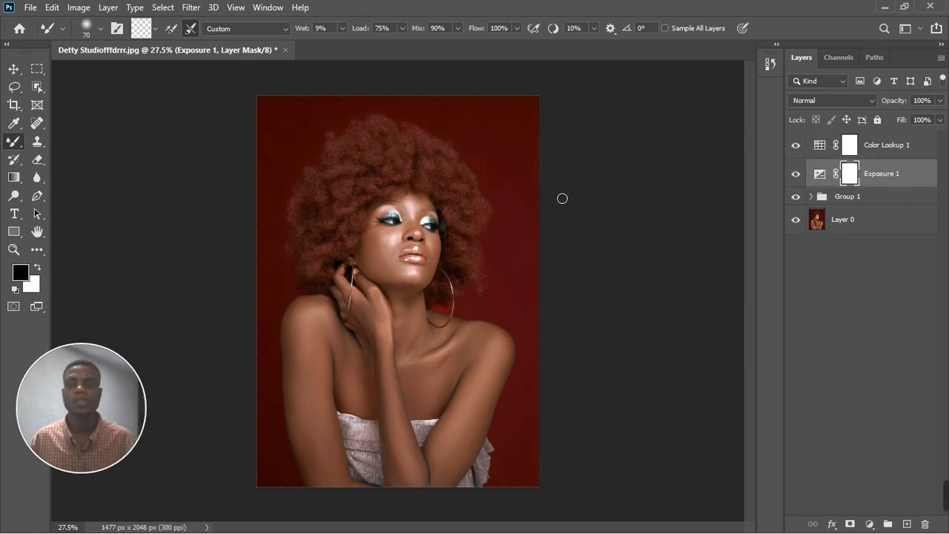
pyautogui.scroll(2, 412, 269)
pyautogui.scroll(-3, 412, 269)
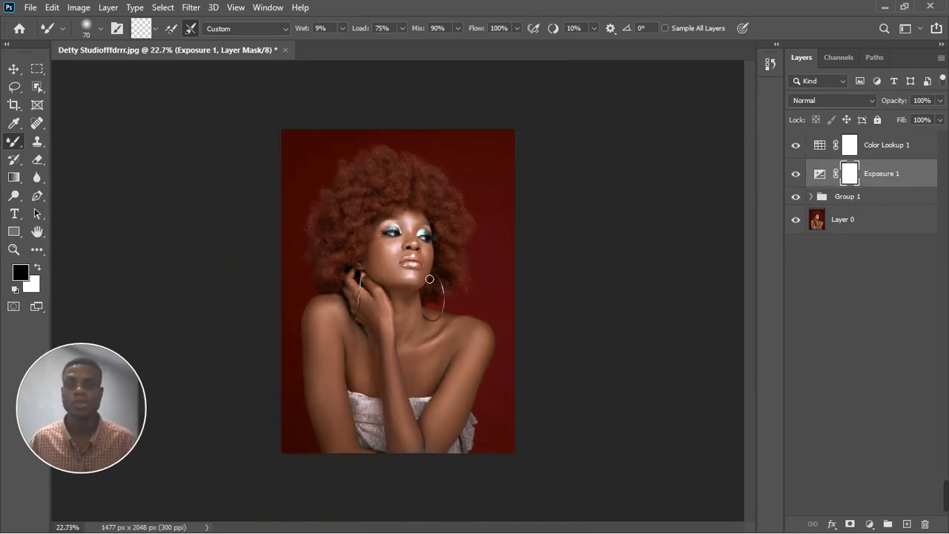
pyautogui.scroll(-1, 431, 243)
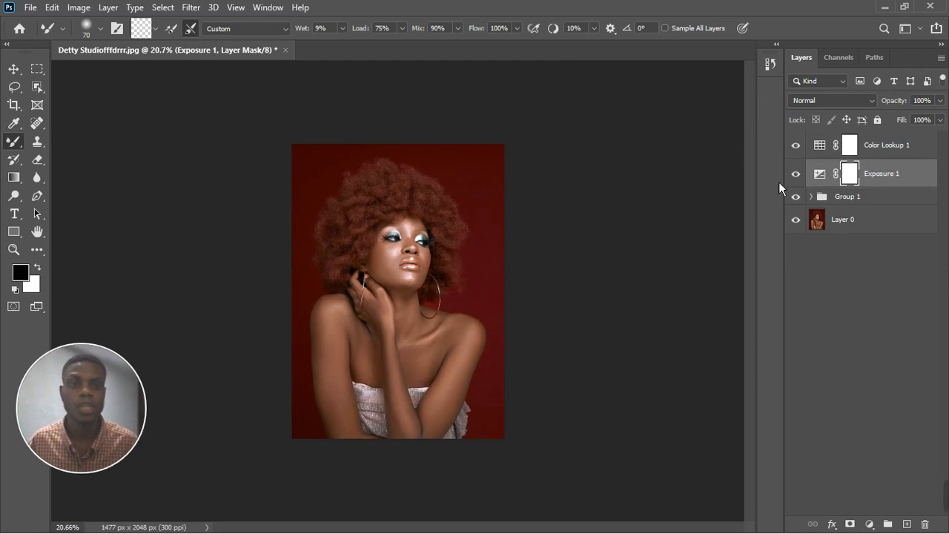
pyautogui.keyDown('ctrl'); pyautogui.click(893, 154); pyautogui.keyUp('ctrl')
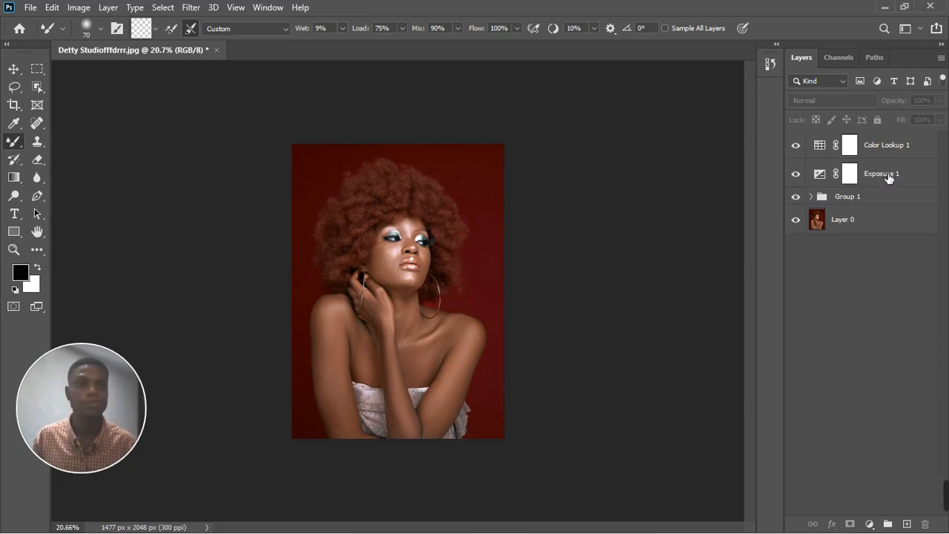
pyautogui.hotkey('ctrl', 'shift', 'alt', 'e')
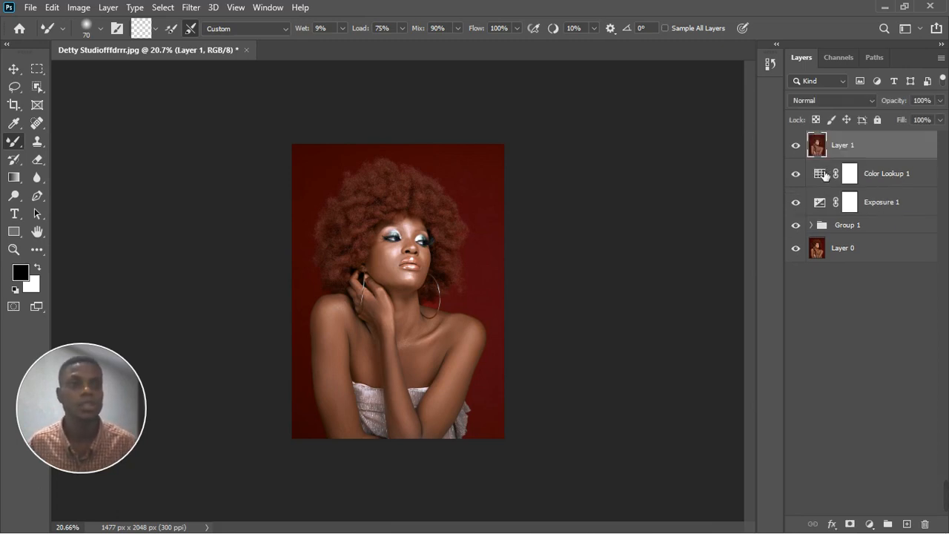
# Hide Group 1, Exposure 1 and Color Lookup 1, keeping only the stamped layer and base layer visible.
pyautogui.click(795, 225)
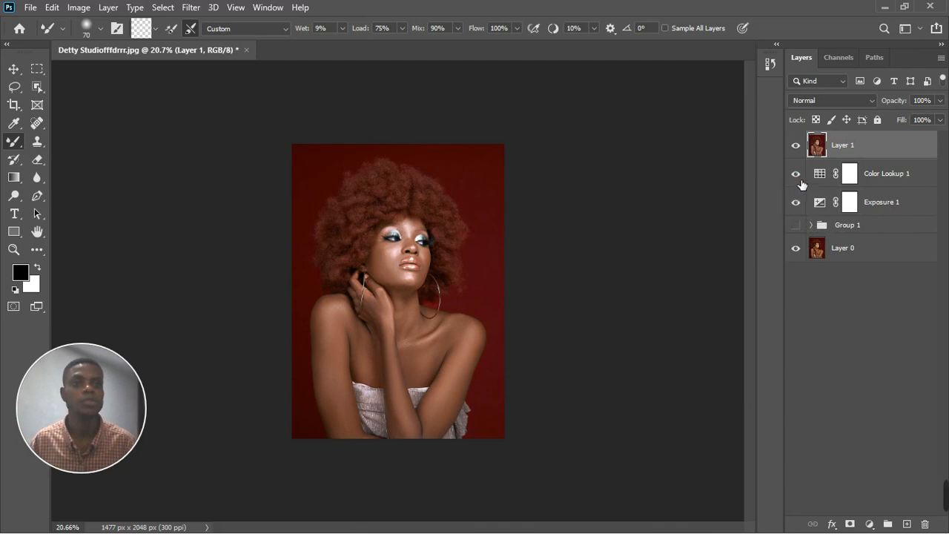
pyautogui.click(795, 201)
pyautogui.click(797, 176)
pyautogui.click(797, 146)
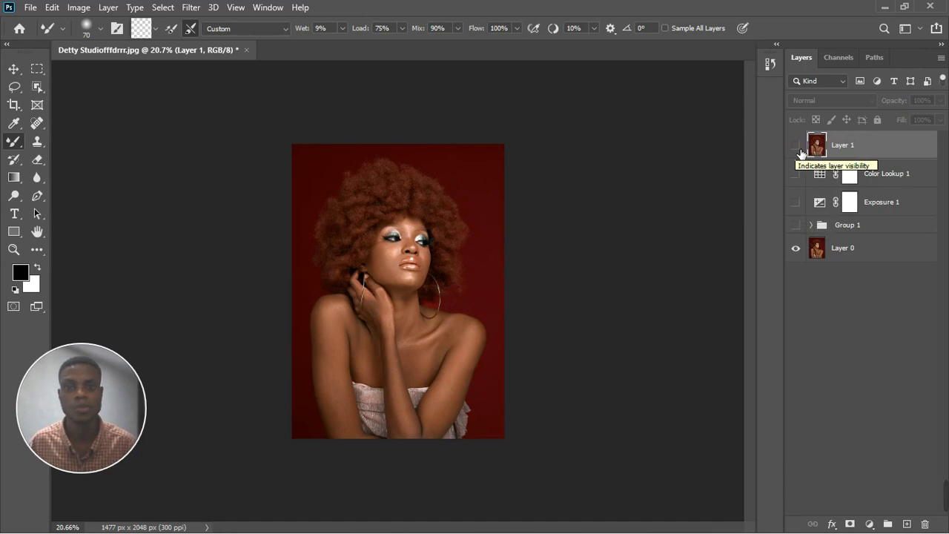
pyautogui.click(798, 146)
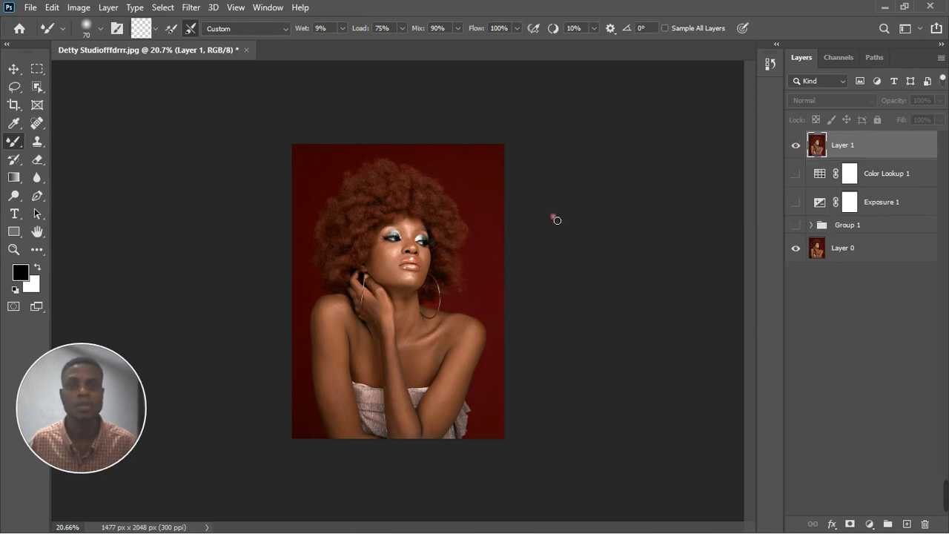
pyautogui.scroll(1, 414, 295)
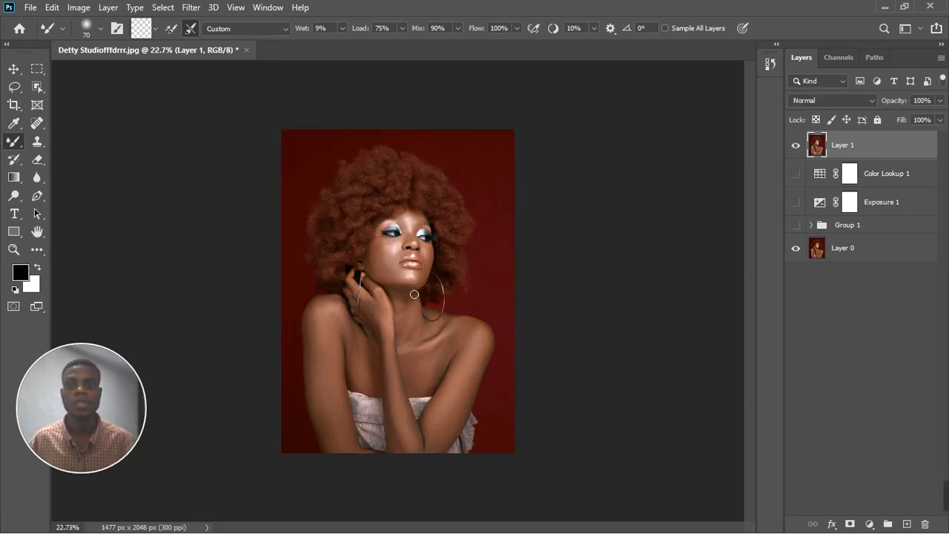